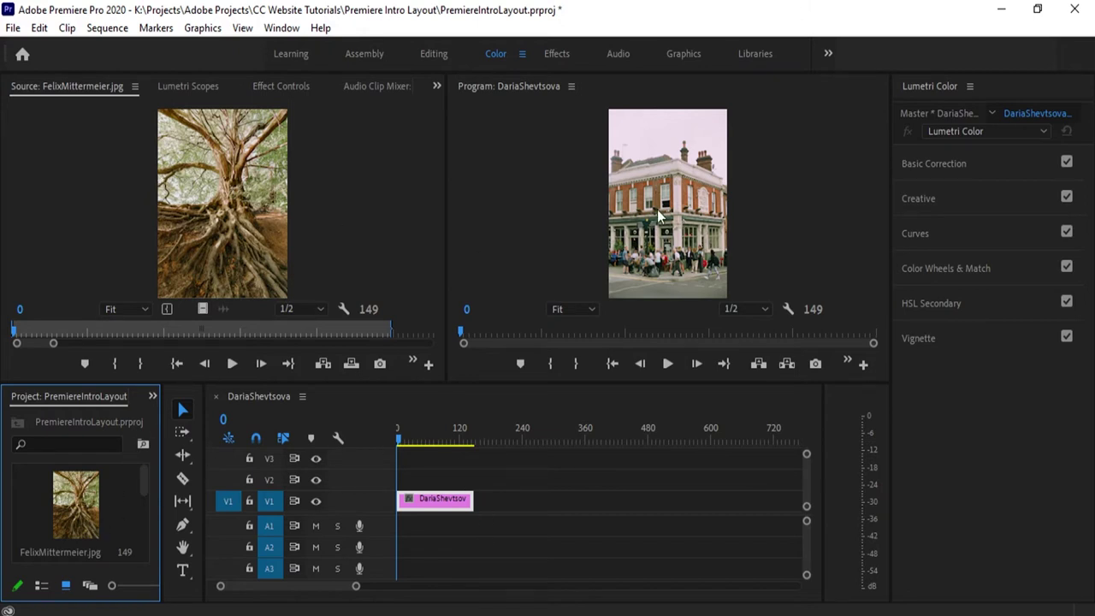
left_click_drag(161, 490, 245, 491)
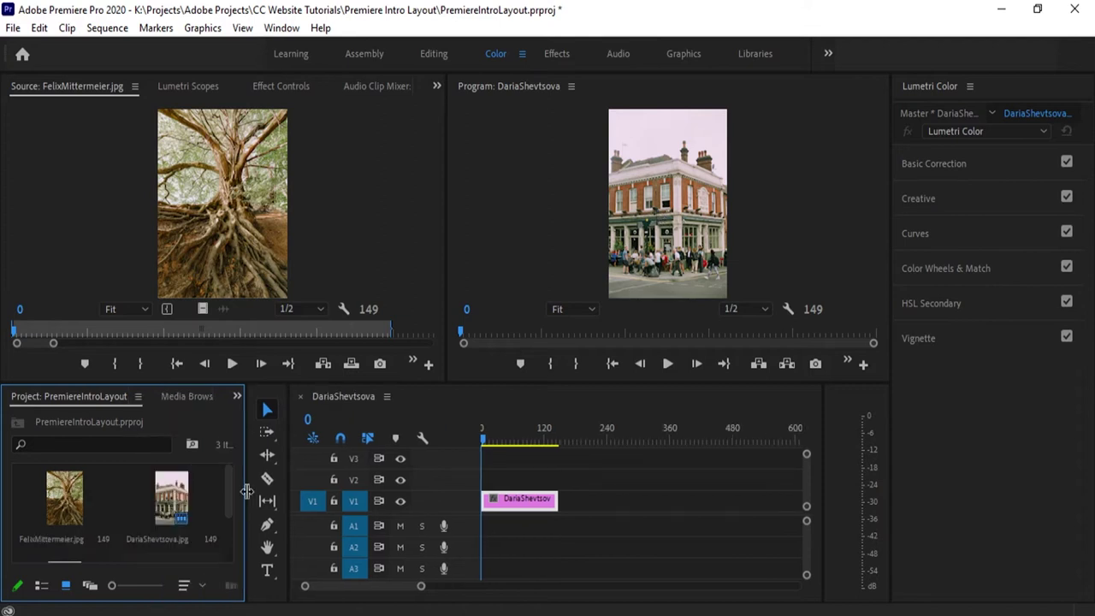
left_click(419, 416)
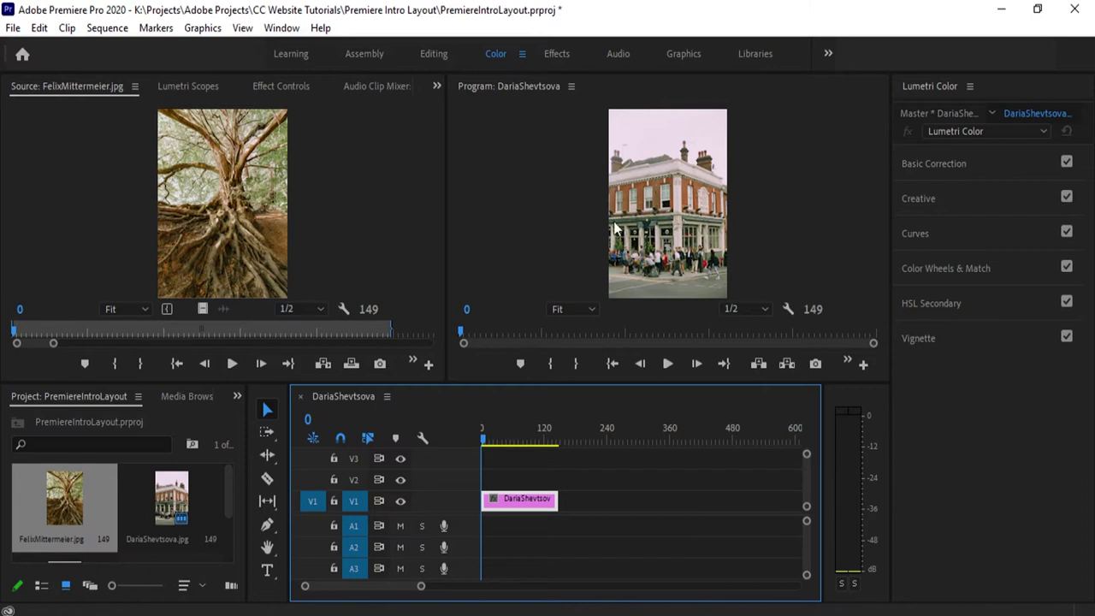
left_click(947, 165)
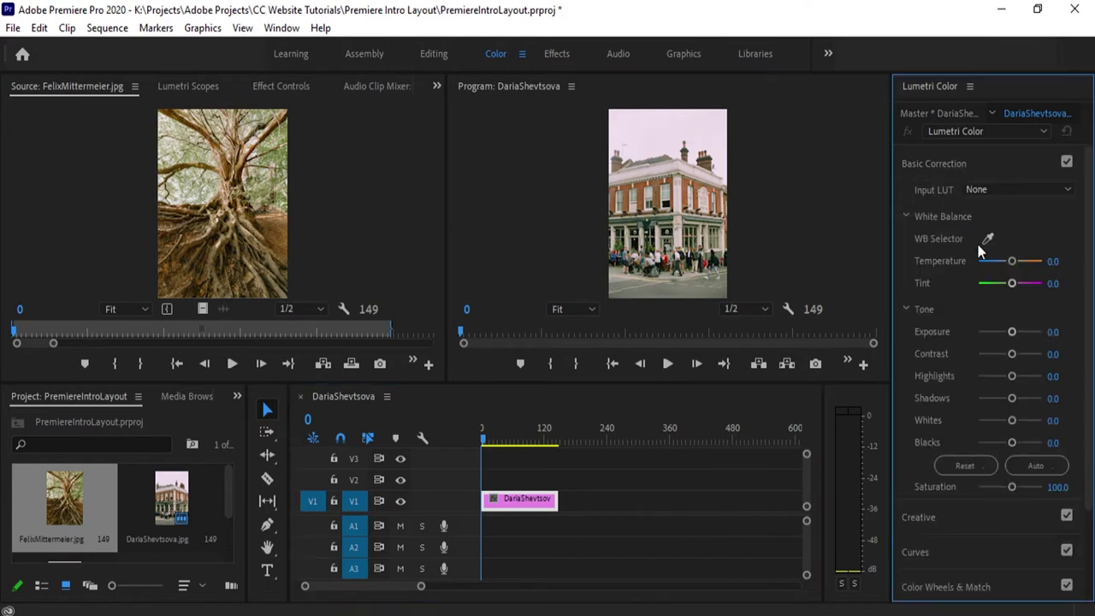
left_click(950, 164)
left_click(940, 201)
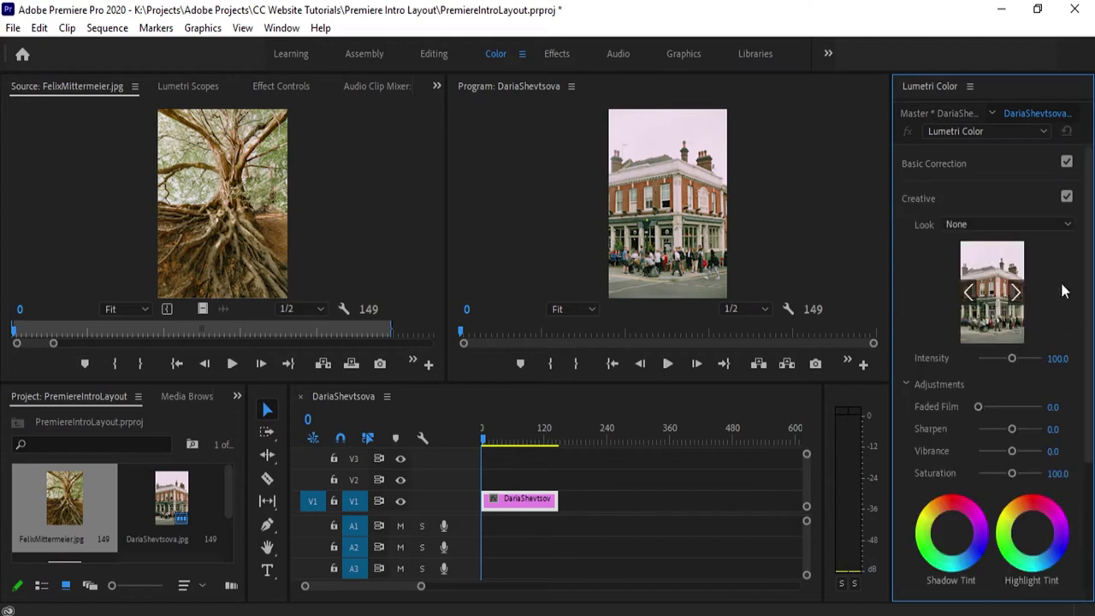
left_click(947, 199)
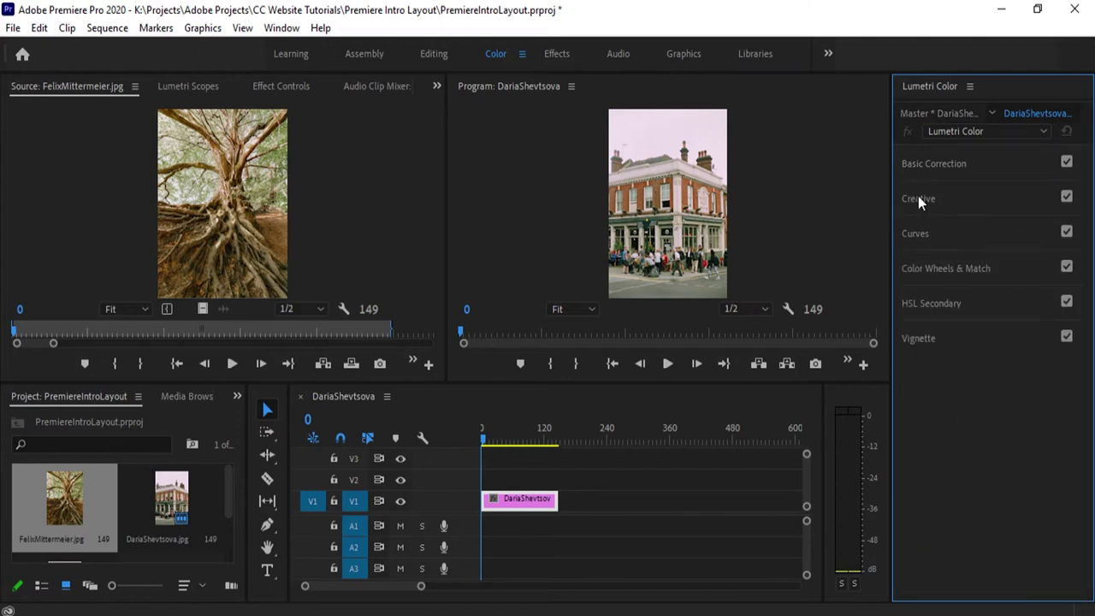
left_click(928, 164)
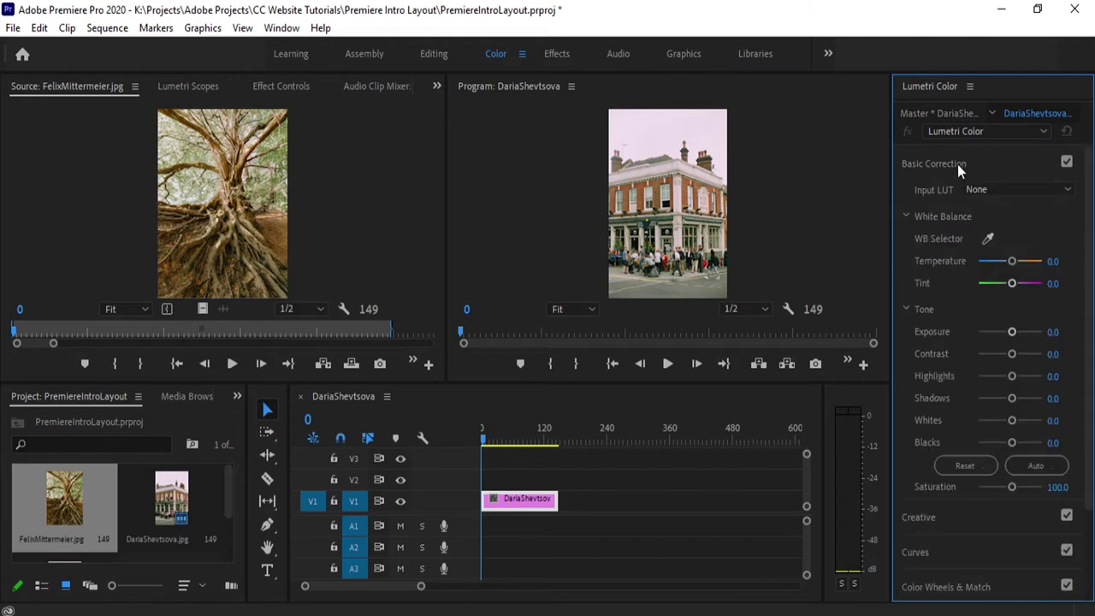
left_click(957, 163)
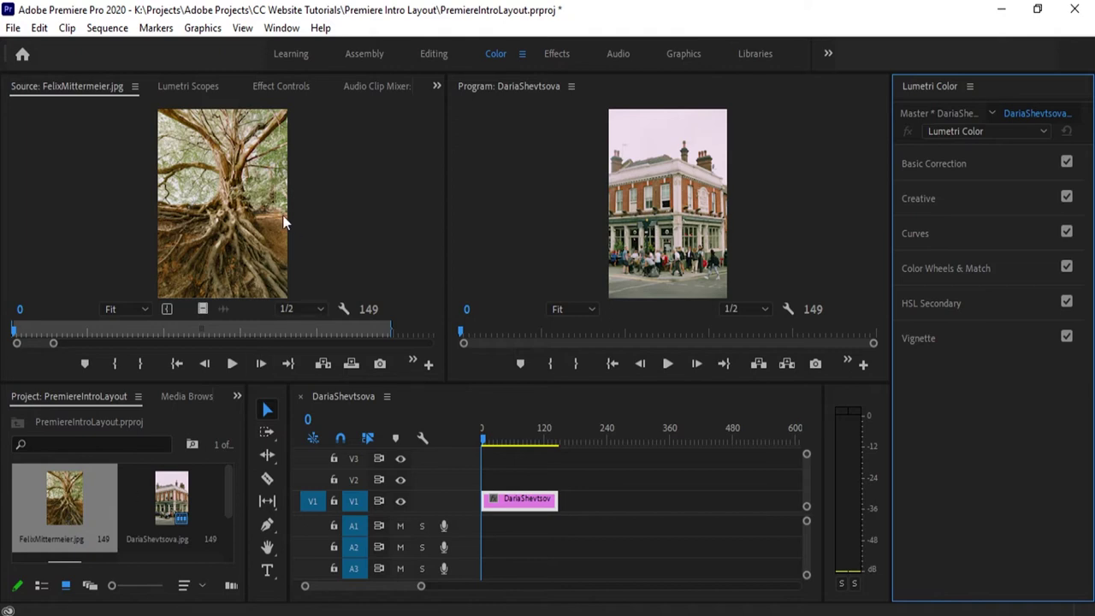
Target FelixMittermeier.jpg in Lumetri Color and expand its Basic Correction section
left_click(368, 208)
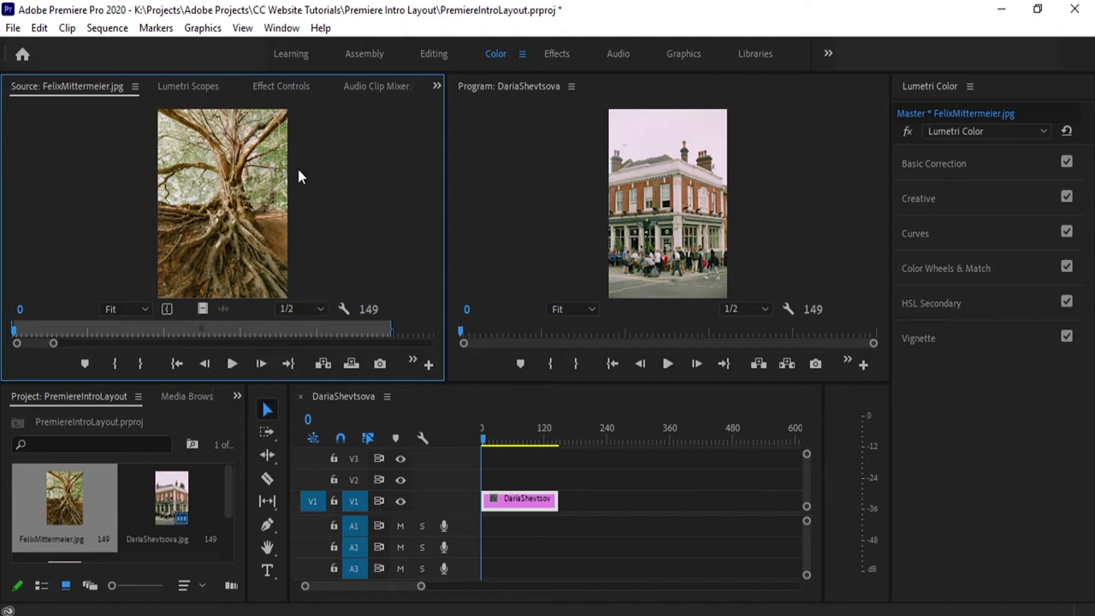
left_click(972, 167)
left_click(971, 167)
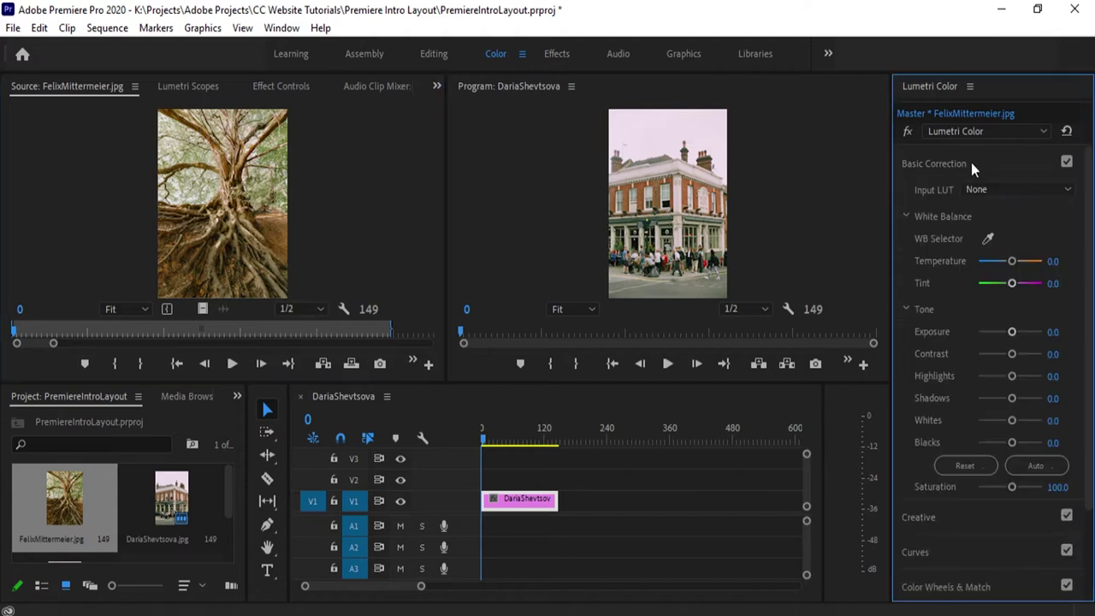
left_click(971, 167)
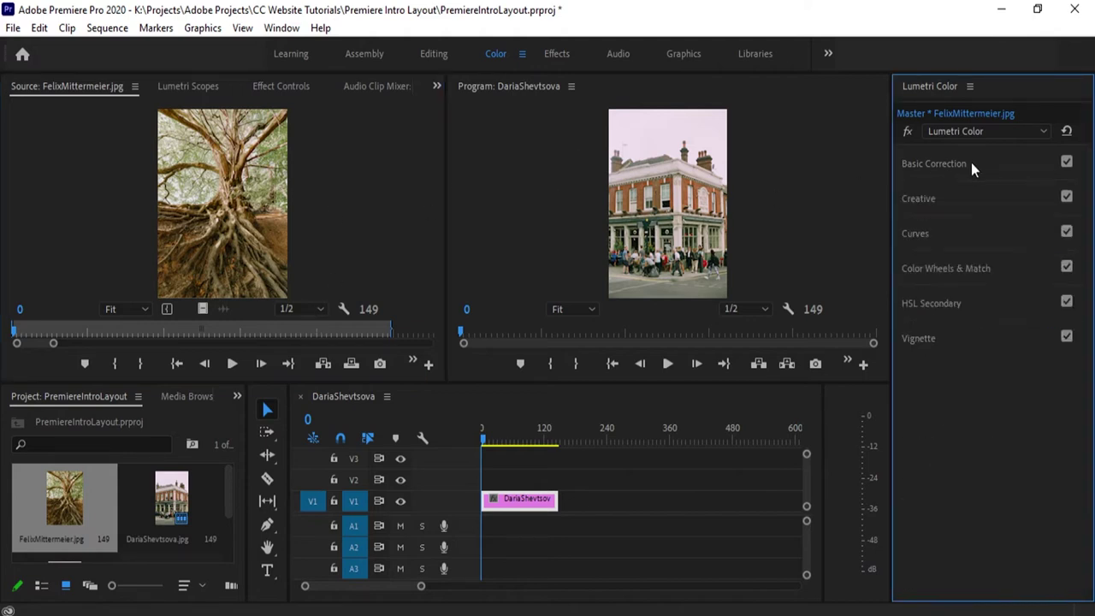
left_click(972, 167)
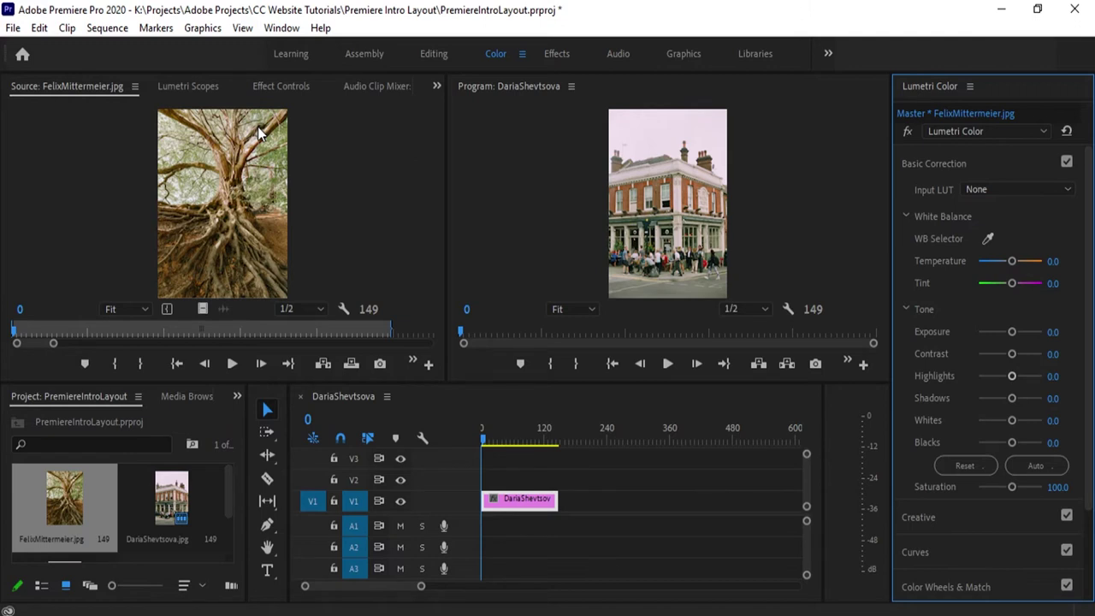
Widen and heighten the monitors, and try warming and cooling the tree image's Temperature
left_click_drag(1015, 264, 1044, 262)
left_click_drag(445, 271, 611, 271)
left_click_drag(398, 382, 394, 437)
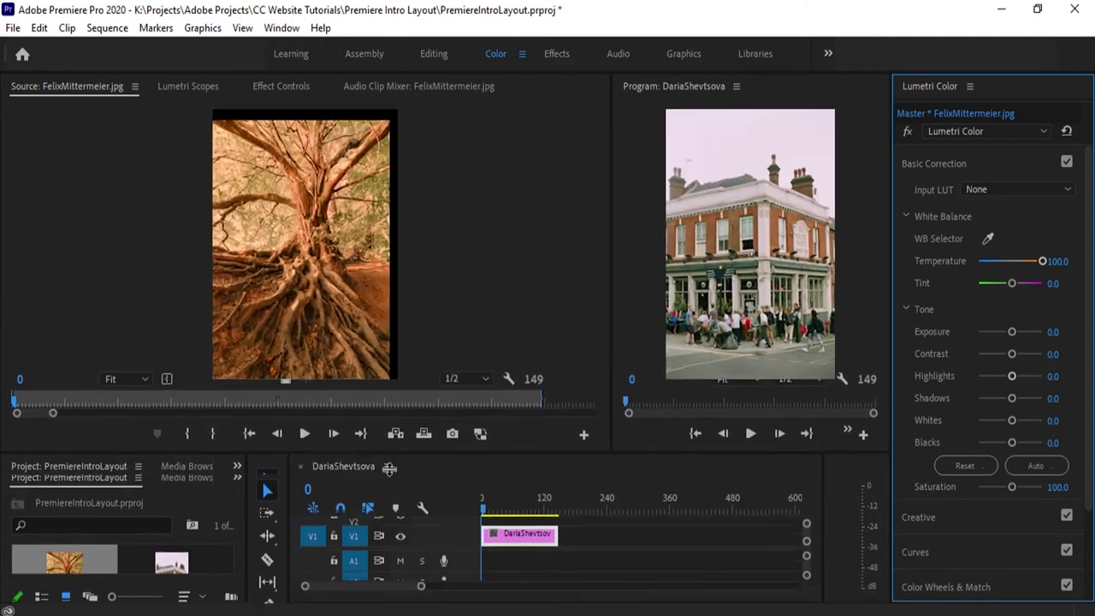
left_click_drag(390, 473, 398, 503)
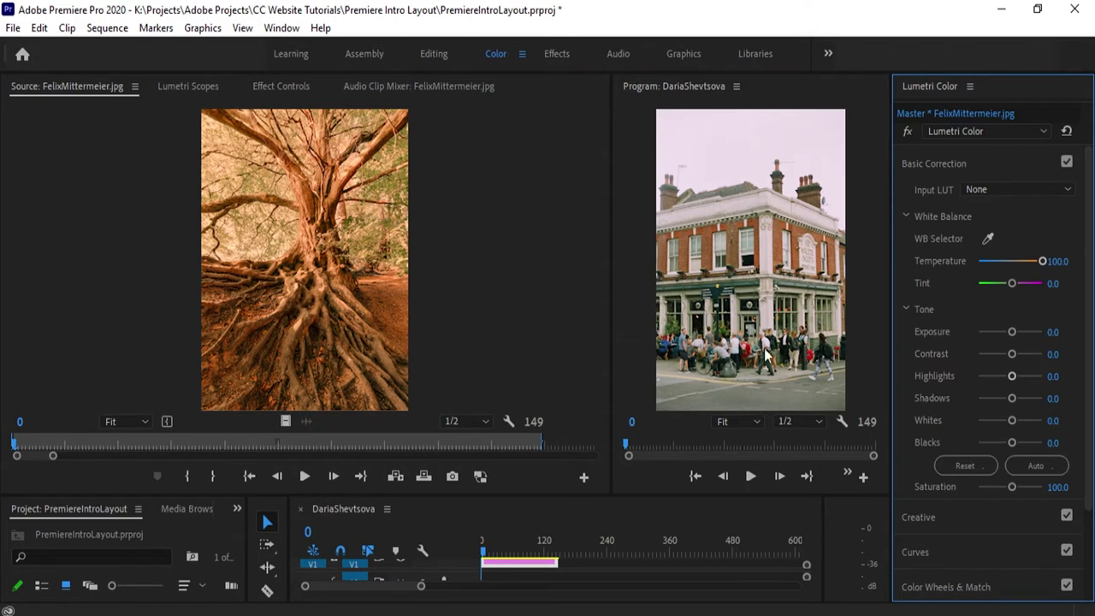
left_click_drag(1036, 265, 1002, 265)
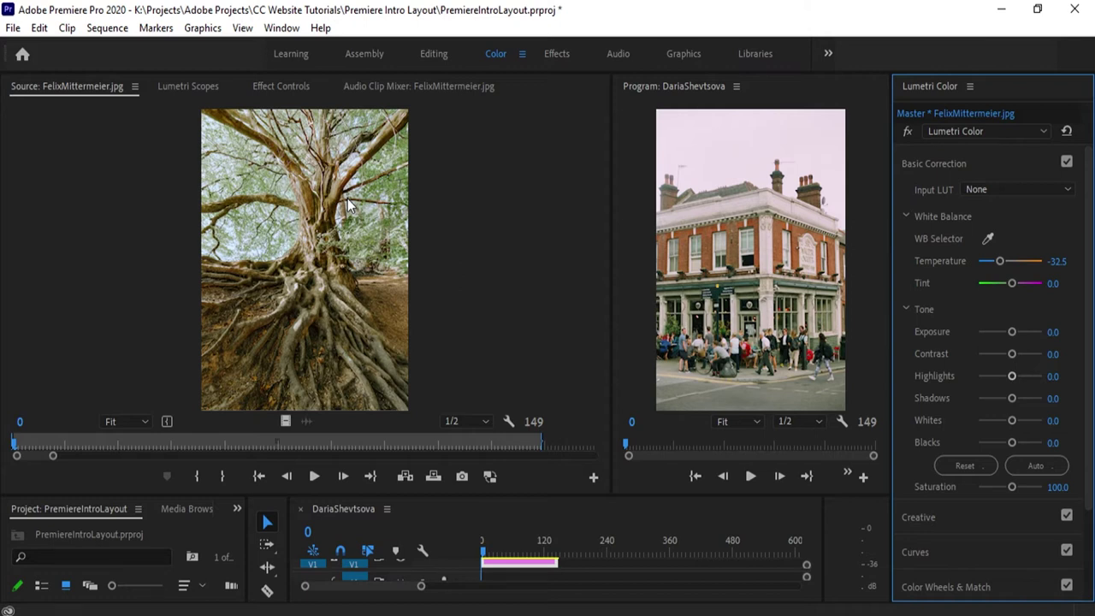
left_click_drag(1002, 265, 949, 265)
Try the WB Selector and Temperature slider, then set Temperature back to 0
key("ctrl+z")
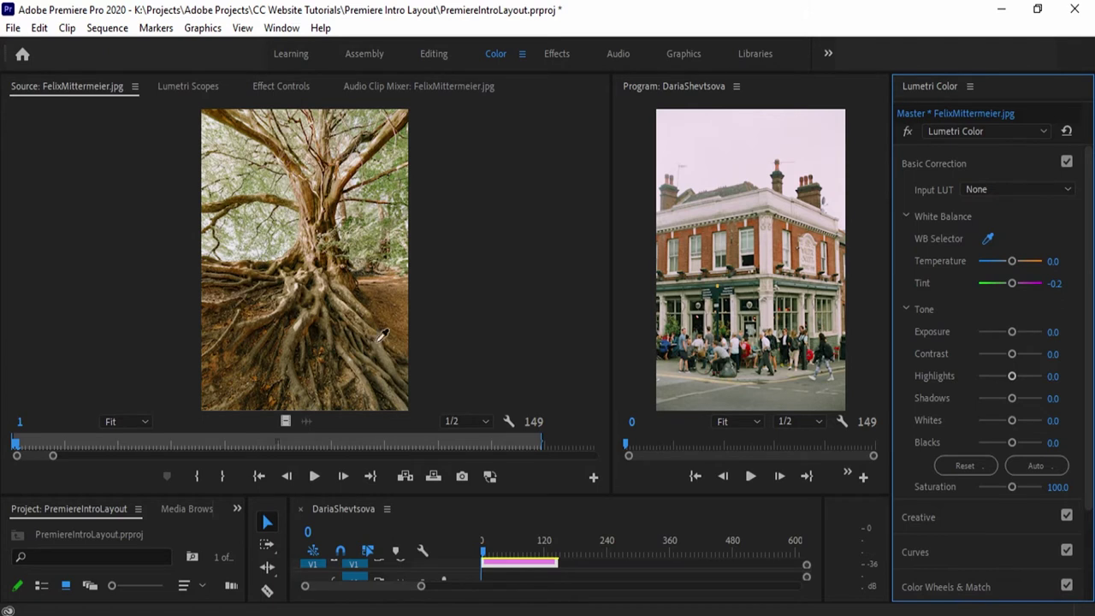
left_click(356, 181)
left_click_drag(1014, 265, 1004, 267)
left_click(1058, 261)
type("0")
key("Return")
Test Tint toward green and magenta, set it to 0, and collapse White Balance
left_click_drag(1009, 282, 997, 284)
left_click_drag(1003, 285, 1015, 285)
left_click(1053, 284)
type("0")
key("Return")
left_click(907, 215)
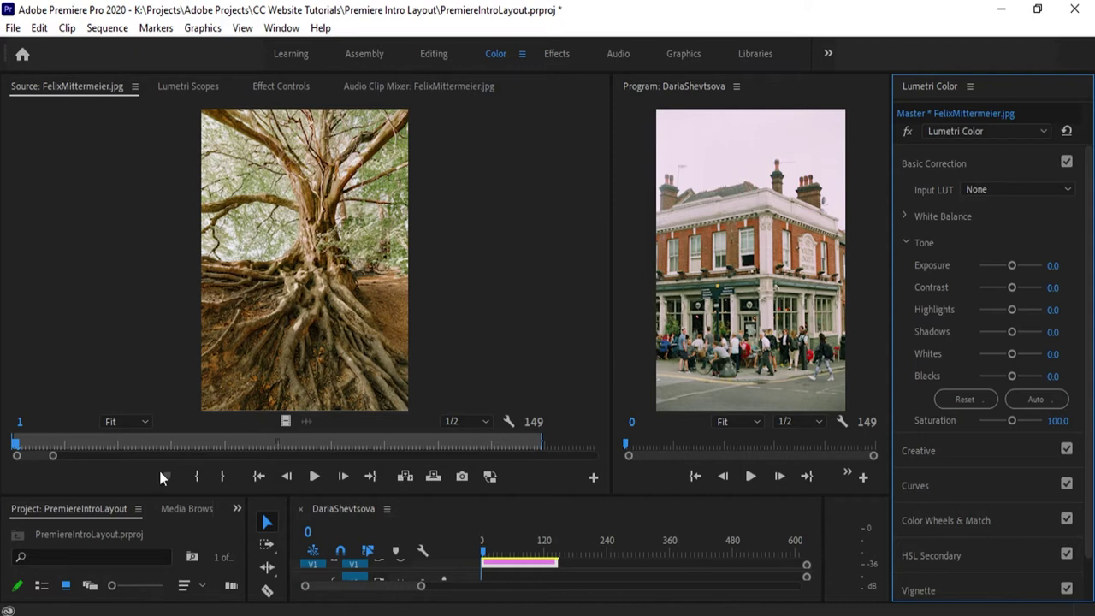
Add FelixMittermeier.jpg to V1 after the first clip and move the playhead to frame 194
left_click_drag(341, 495, 342, 351)
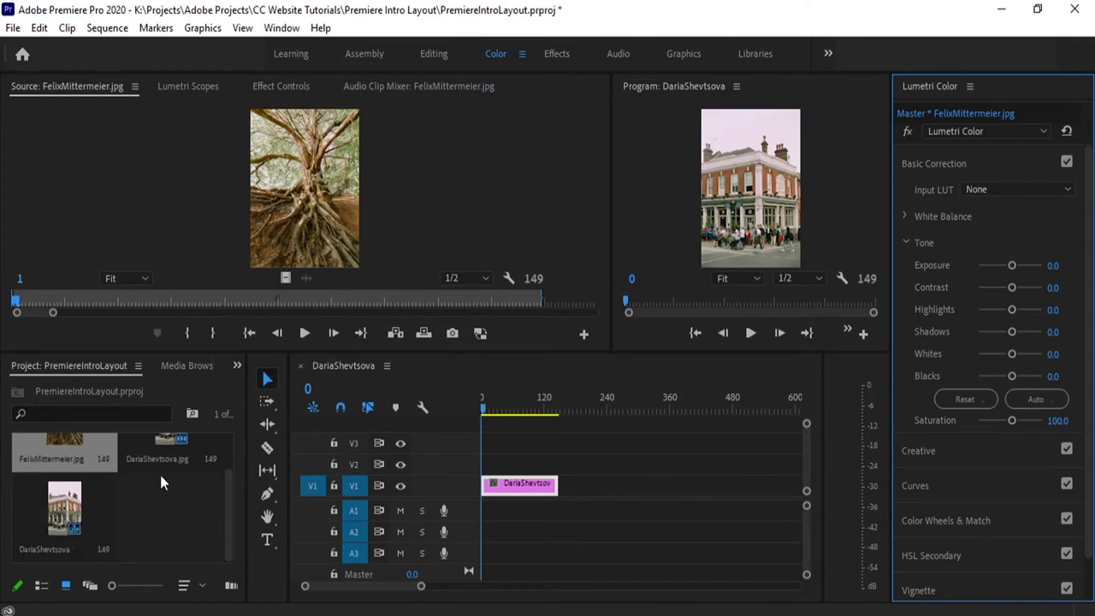
left_click_drag(165, 473, 568, 492)
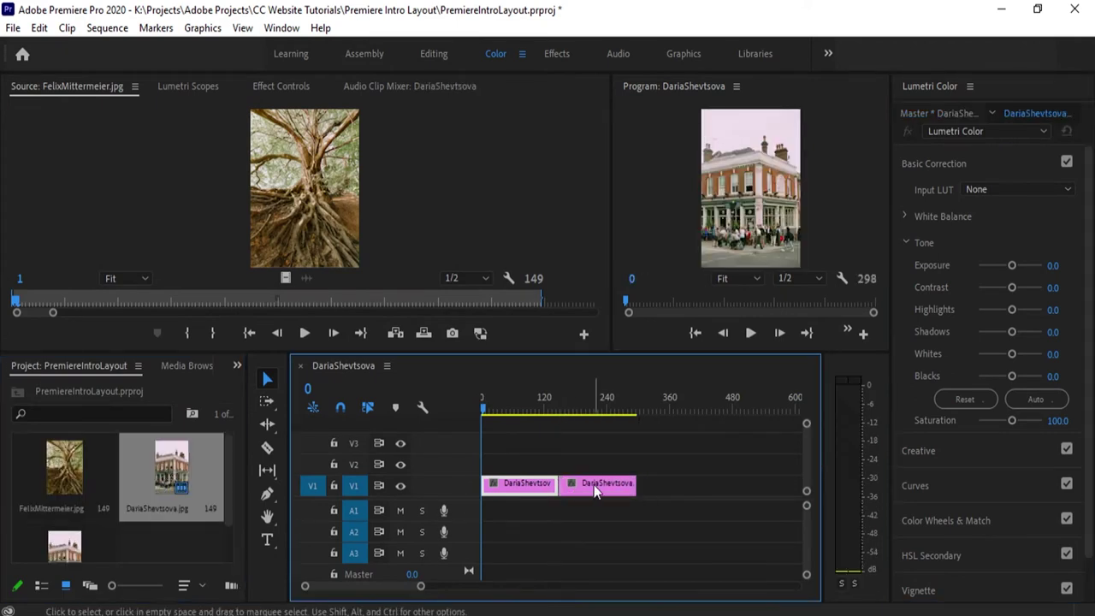
key("ctrl+z")
left_click_drag(91, 501, 569, 490)
left_click(583, 408)
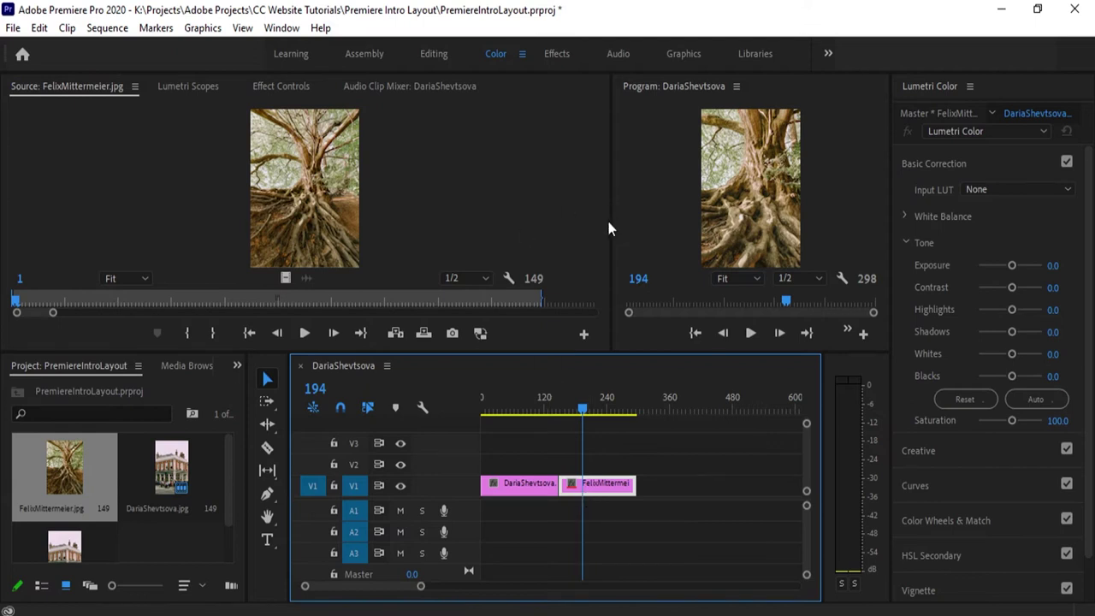
key("alt+shift+0")
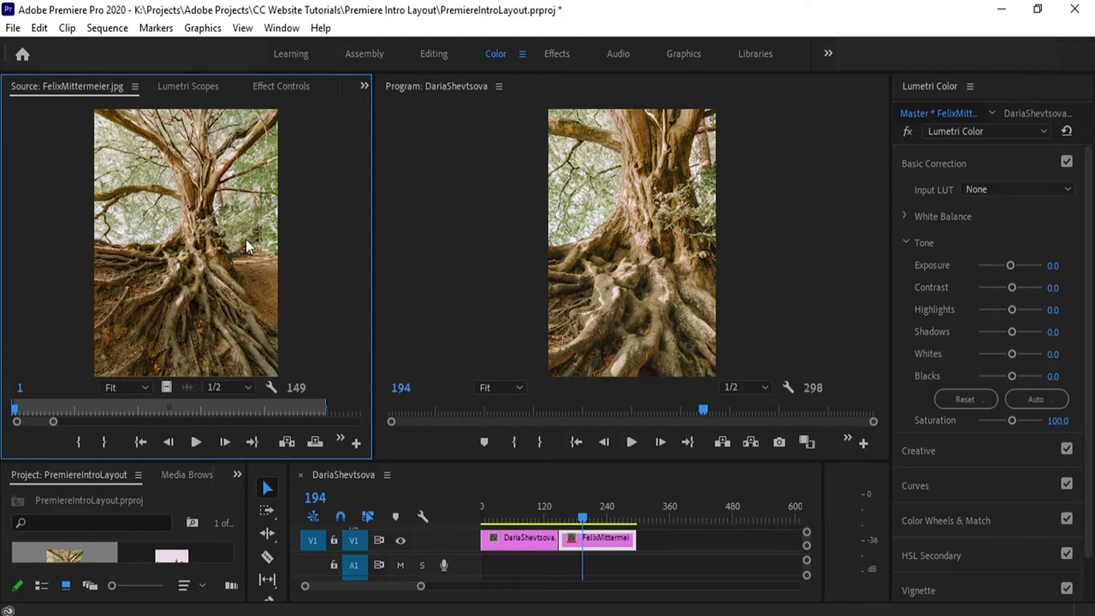
Switch the Lumetri Scopes waveform type to Luma for the tree clip
left_click(184, 88)
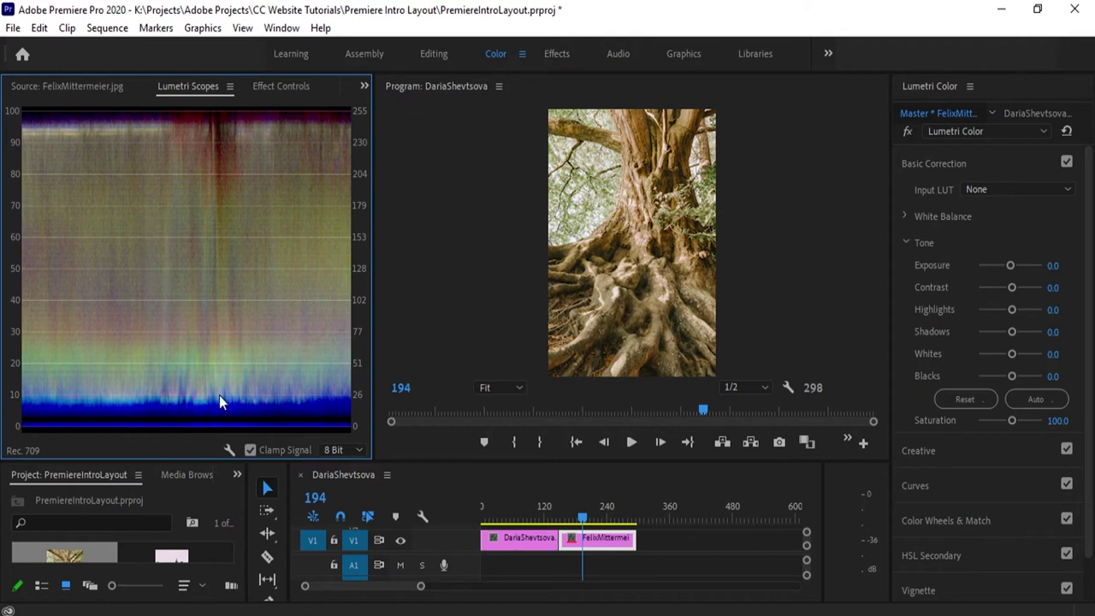
left_click(229, 451)
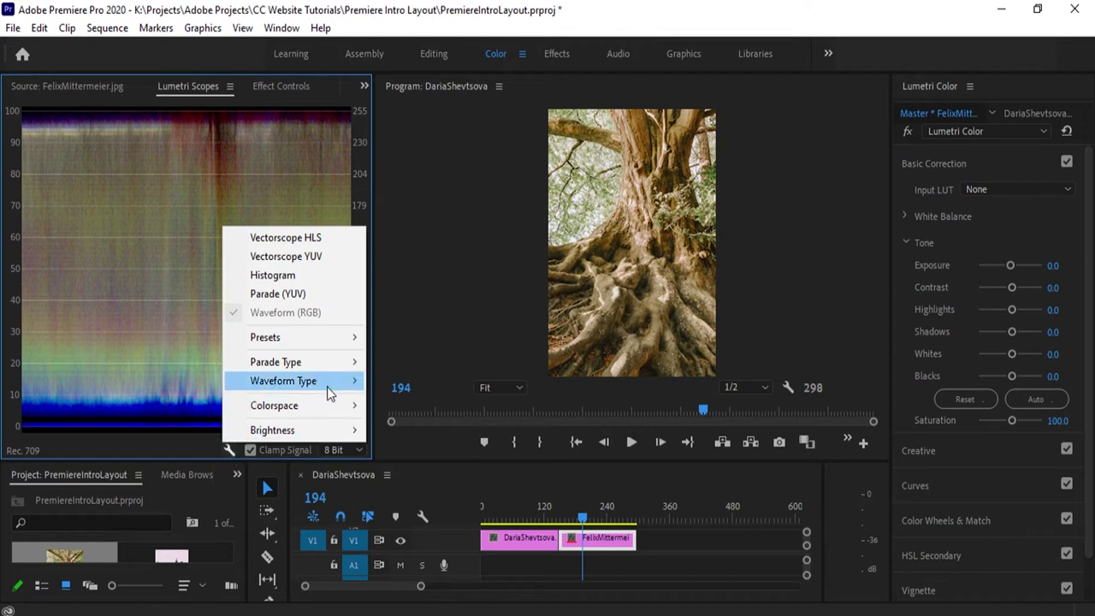
mouse_move(330, 391)
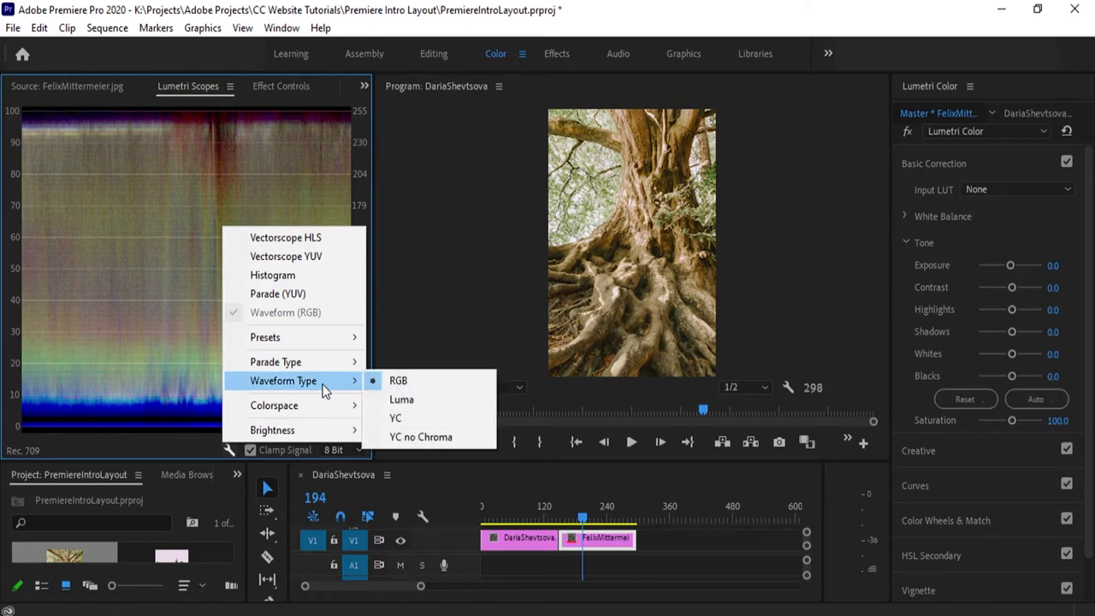
left_click(424, 407)
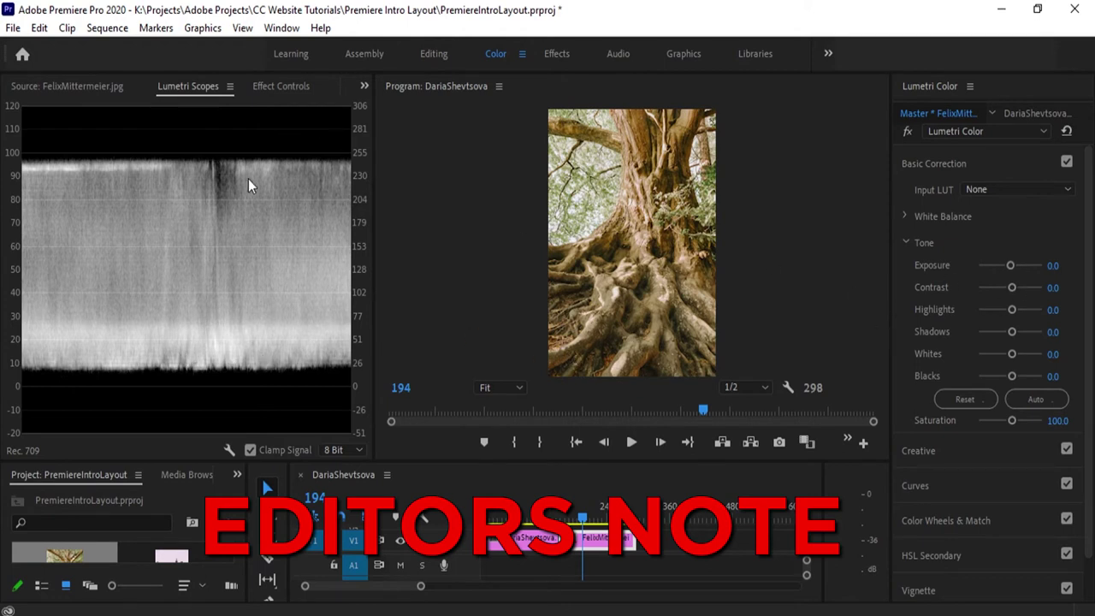
Raise Exposure to 0.8, reset it to 0, then push it up to 5.0
left_click_drag(1011, 265, 1026, 267)
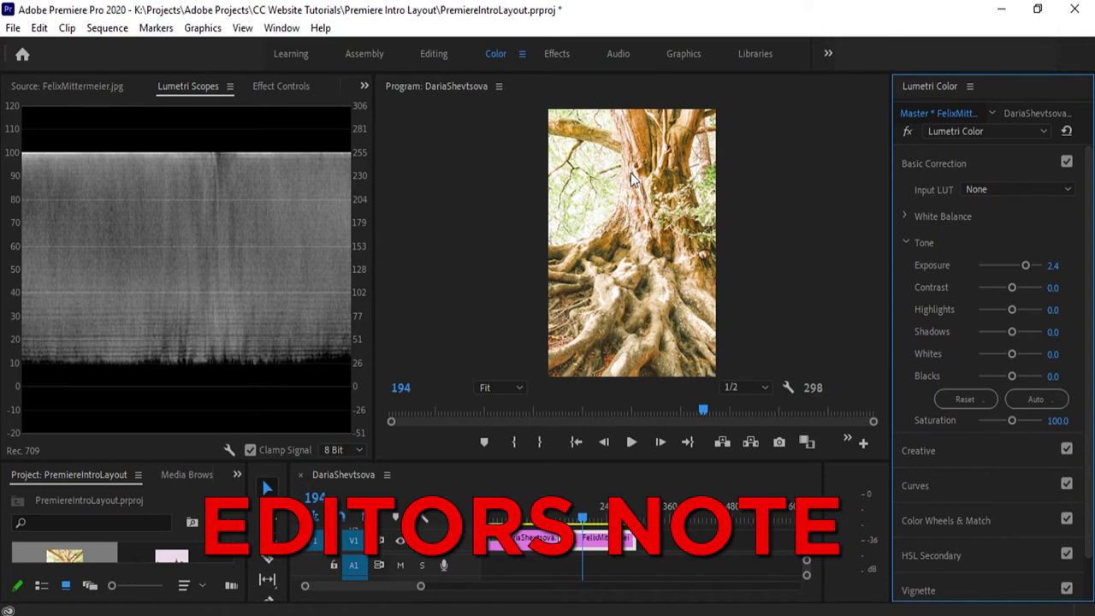
left_click(1052, 265)
type("0")
key("Return")
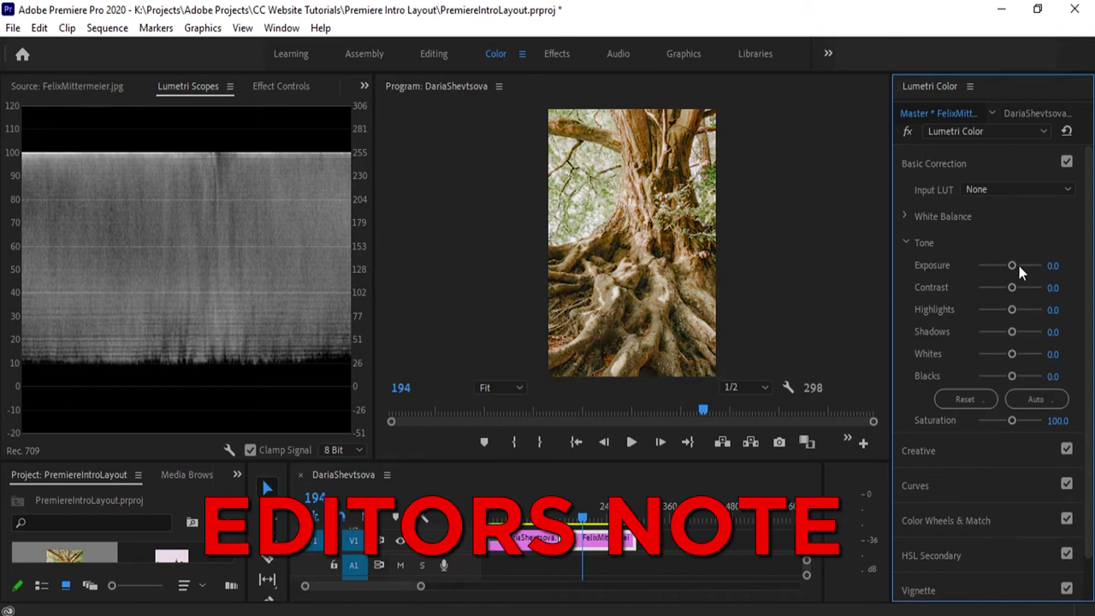
left_click_drag(1019, 266, 1080, 275)
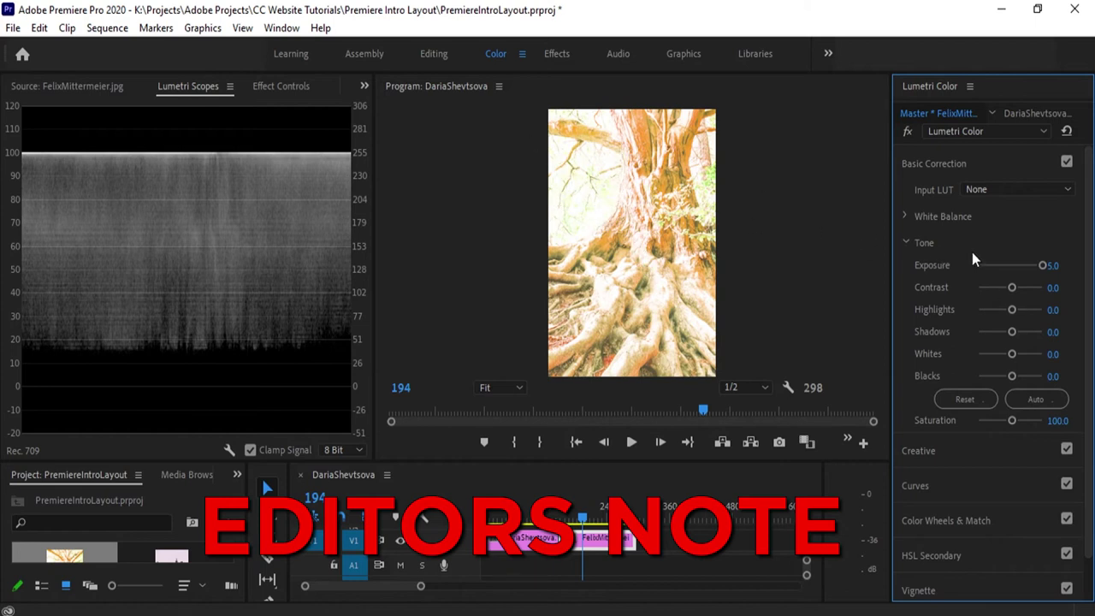
left_click(1053, 265)
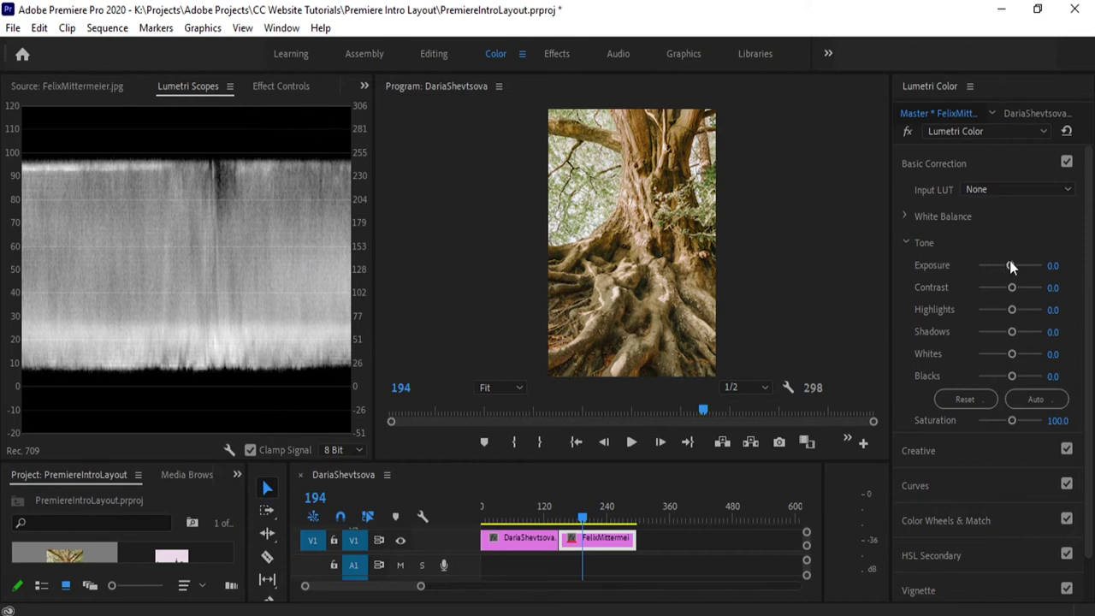
Nudge Exposure up twice, resetting it to 0 each time
left_click_drag(1010, 264, 1025, 264)
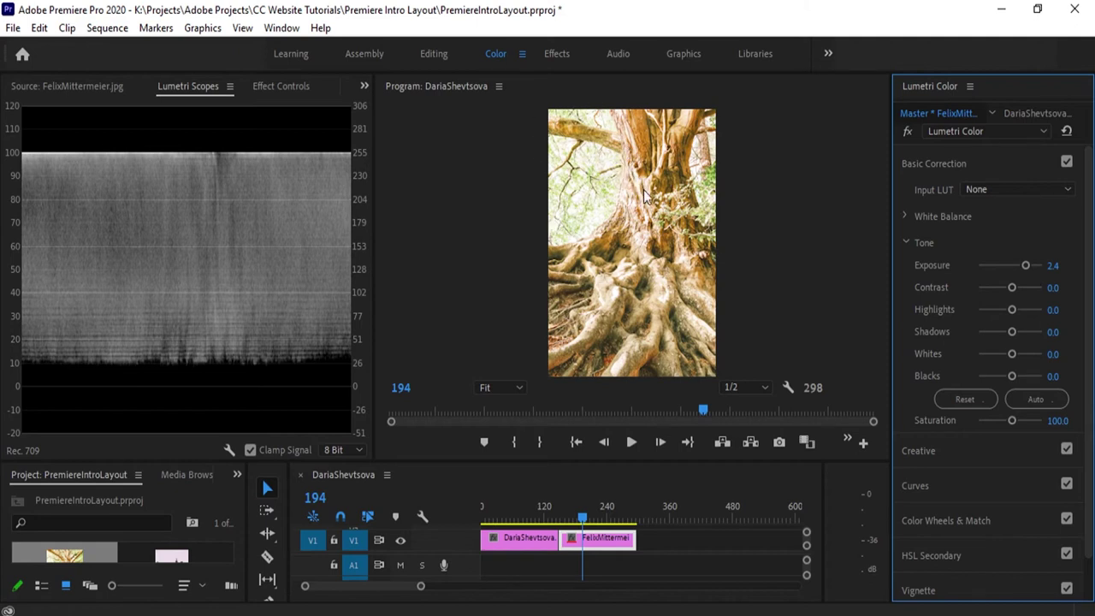
left_click(1052, 266)
type("0")
key("Return")
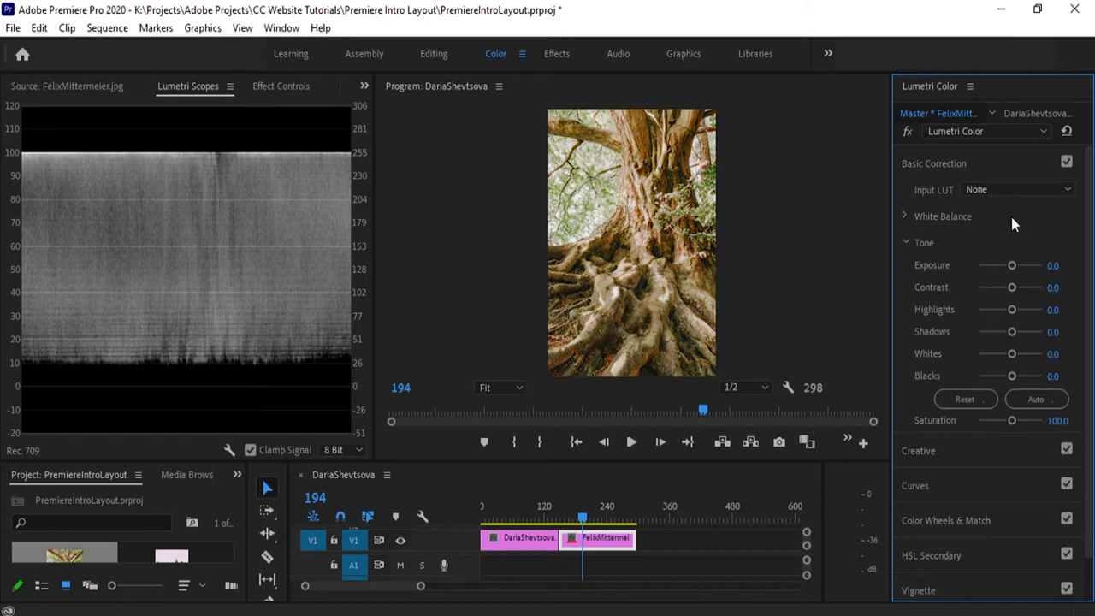
left_click_drag(1015, 266, 1043, 267)
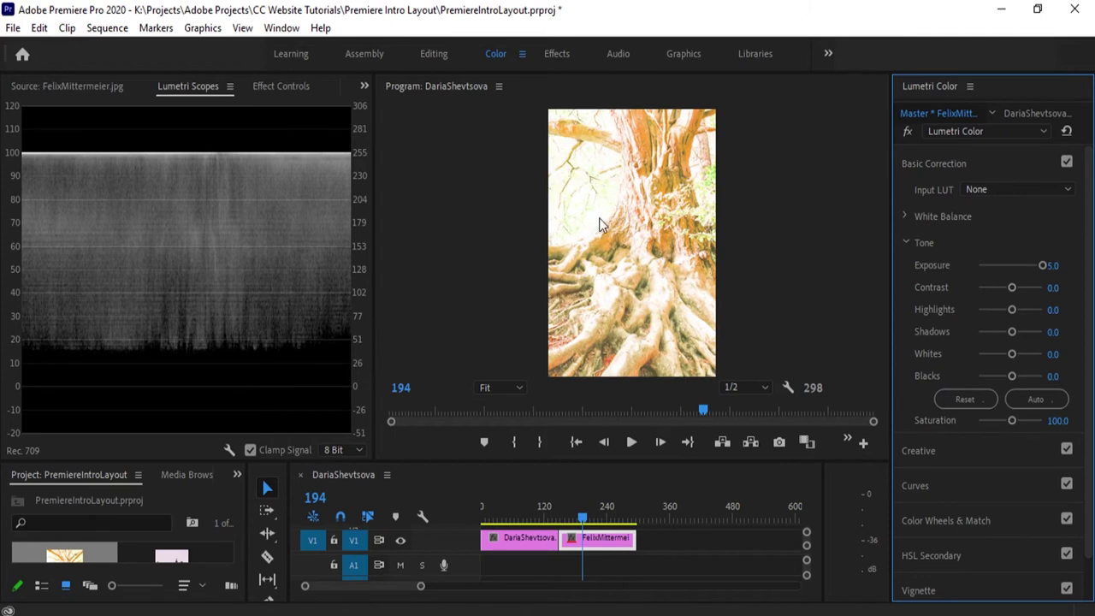
left_click(1055, 265)
type("0")
key("Return")
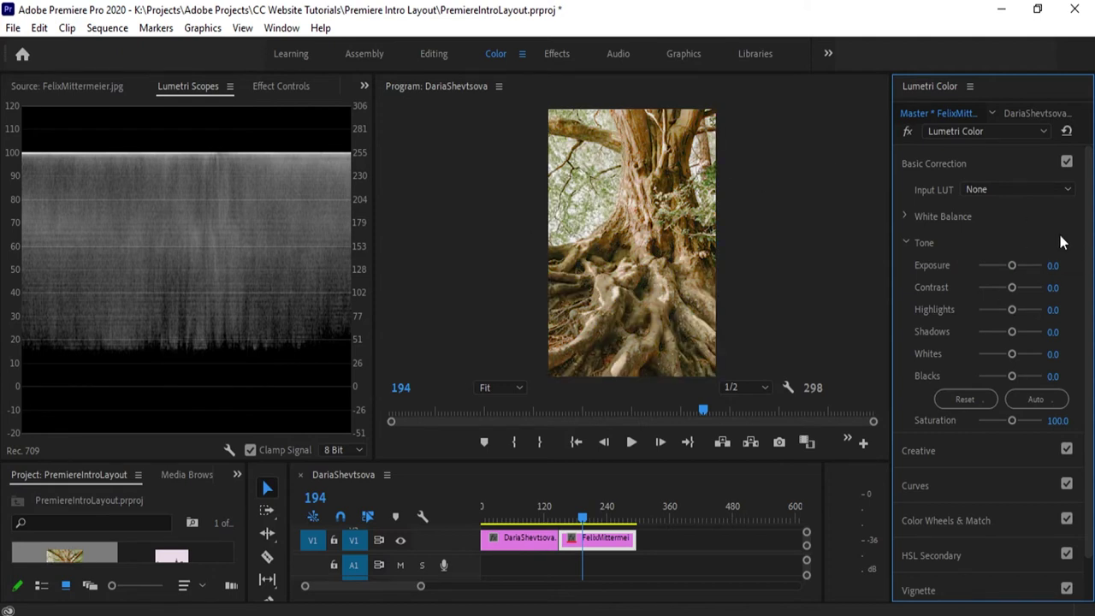
Push Exposure to 5.0, reset it, then settle it at 0.6
left_click_drag(1013, 265, 1048, 266)
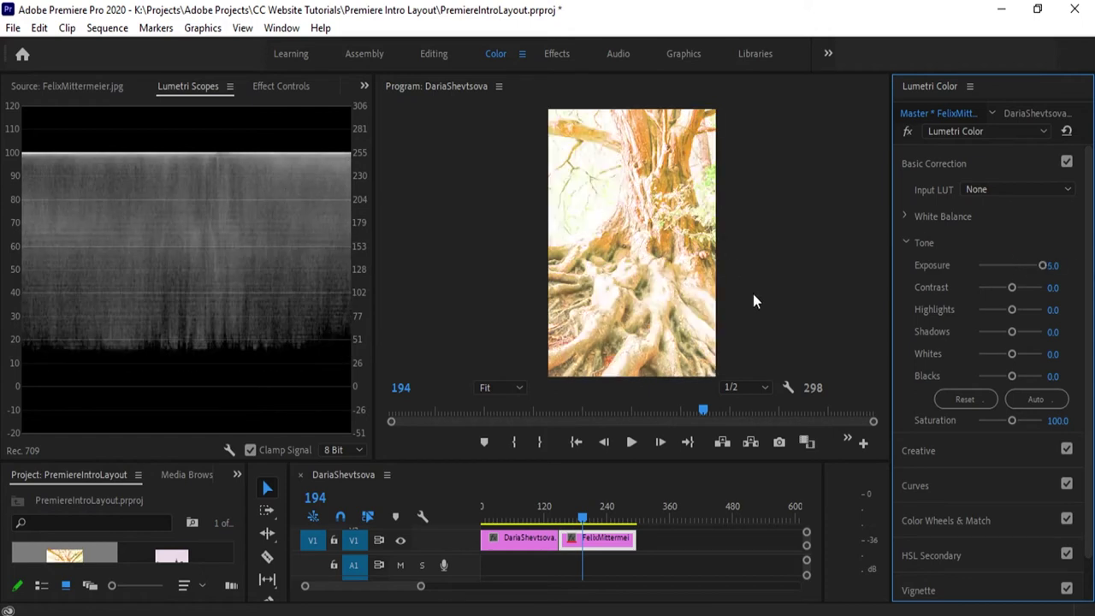
left_click(1017, 266)
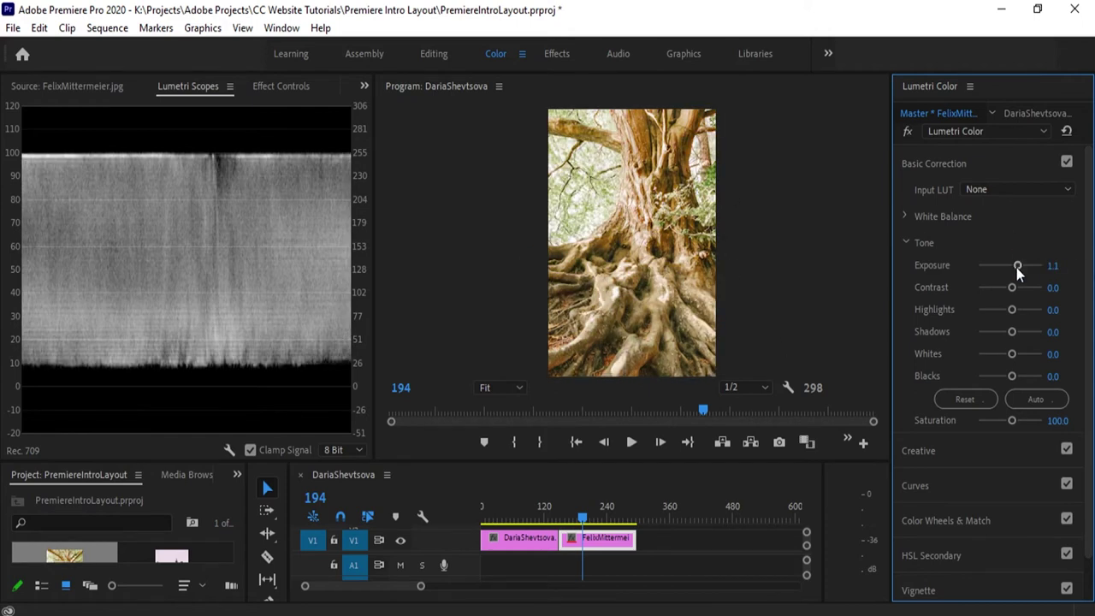
double_click(1013, 267)
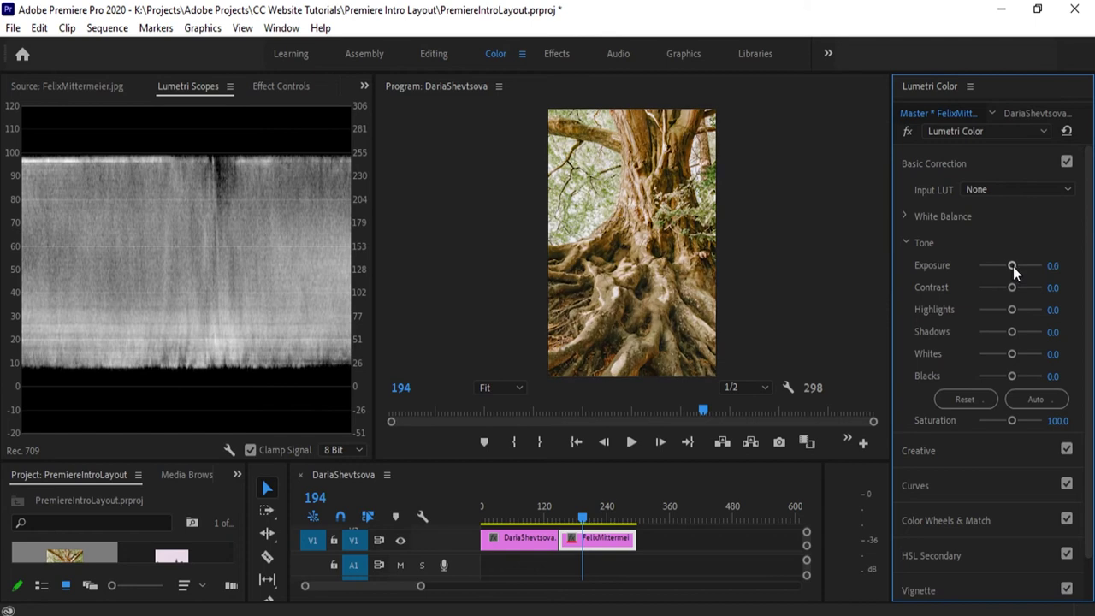
left_click_drag(1014, 266, 1013, 266)
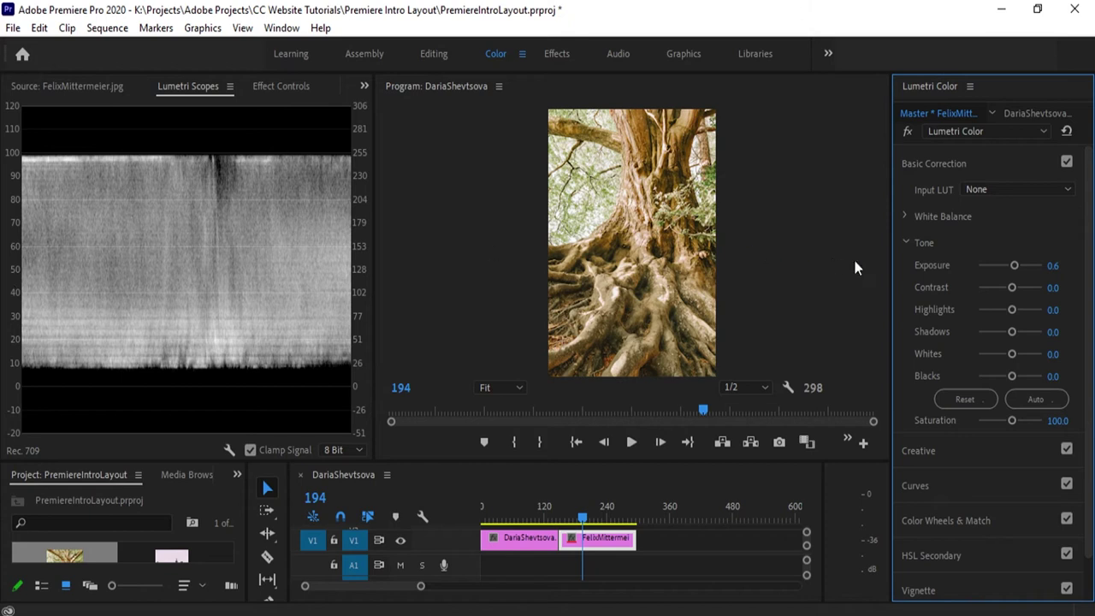
Reset the tree photo's Exposure to 0
left_click(1052, 268)
type("0")
key("Return")
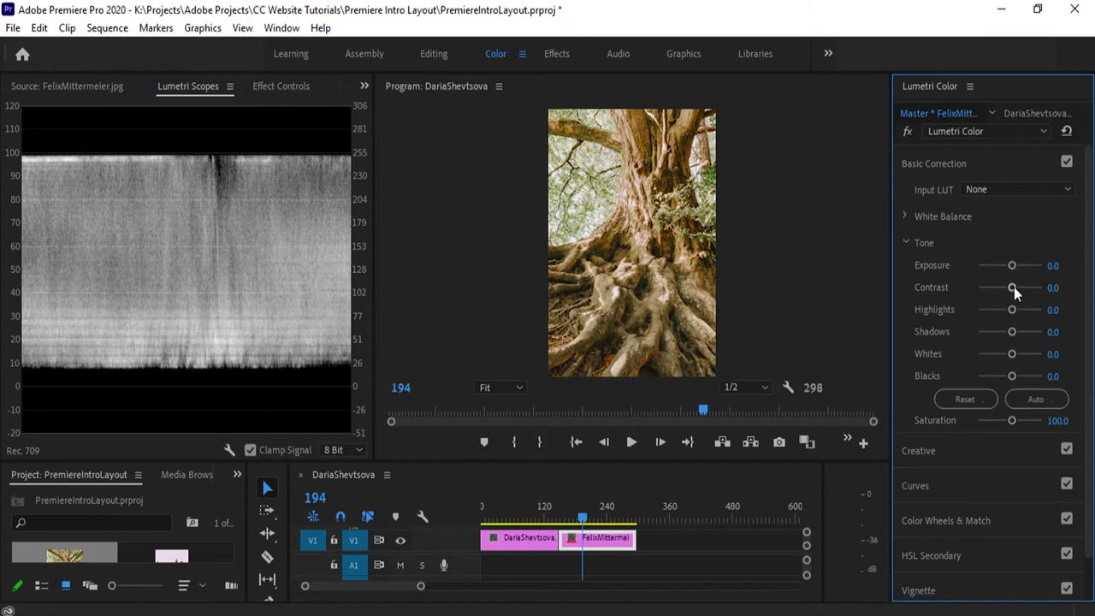
Sweep Contrast between 100 and -100, then settle it at a modest level
left_click_drag(1013, 287, 1043, 289)
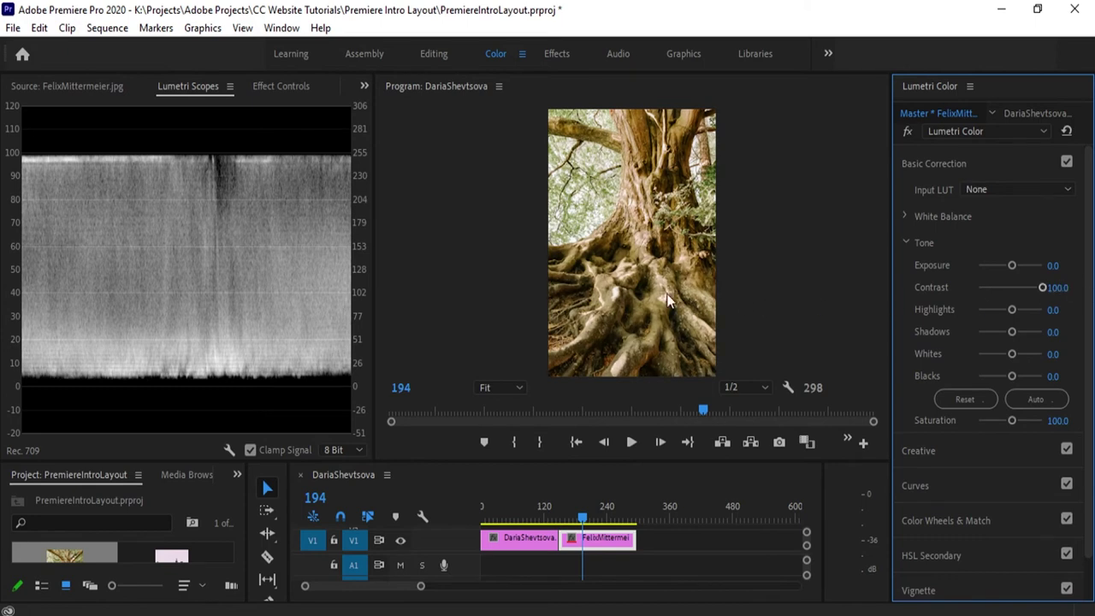
left_click_drag(1042, 289, 1067, 287)
left_click_drag(1042, 288, 924, 283)
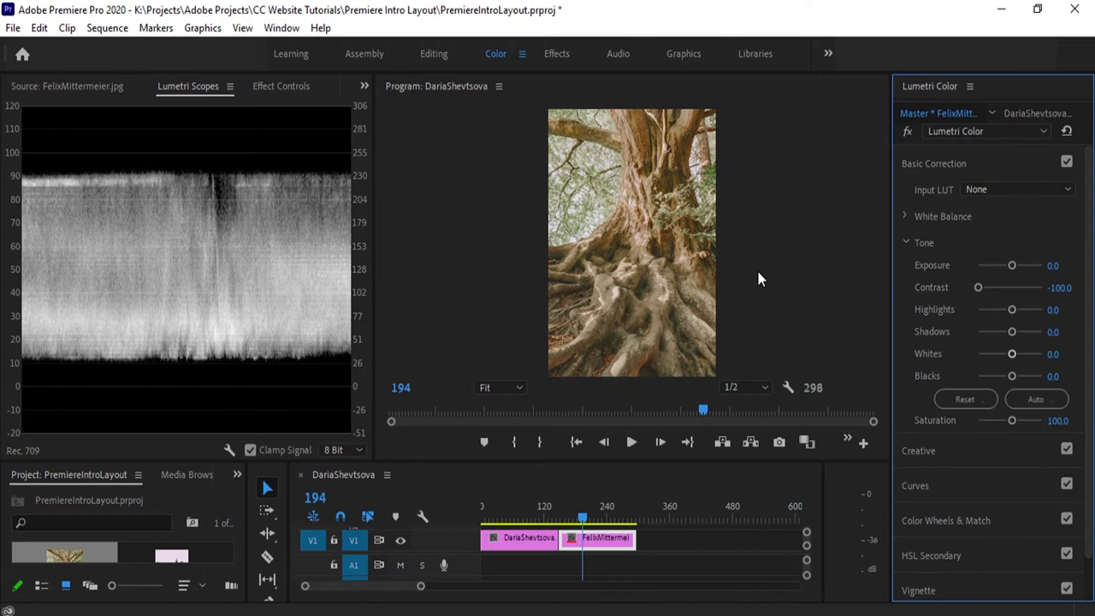
left_click_drag(979, 288, 1025, 290)
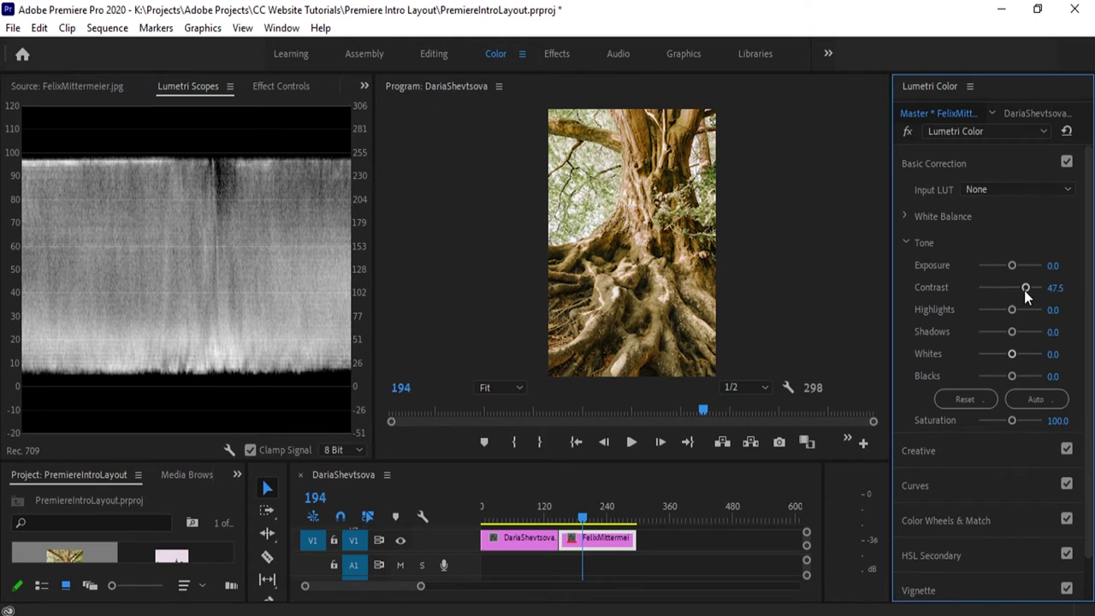
left_click_drag(1024, 290, 1011, 294)
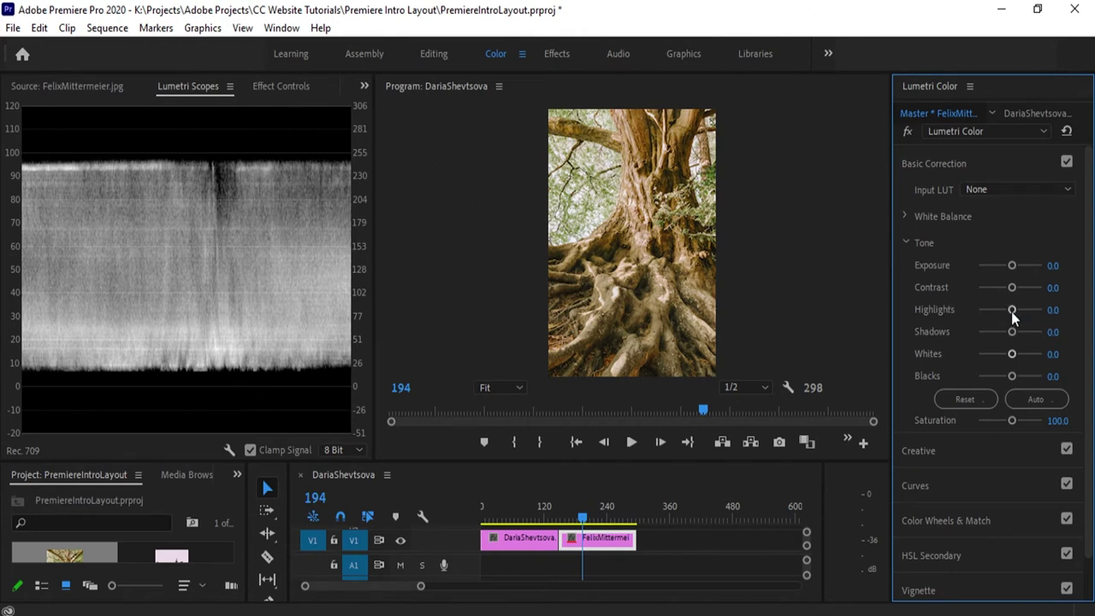
Sweep Highlights between -87.5 and 85, then reset it to 0
left_click_drag(1013, 312, 885, 305)
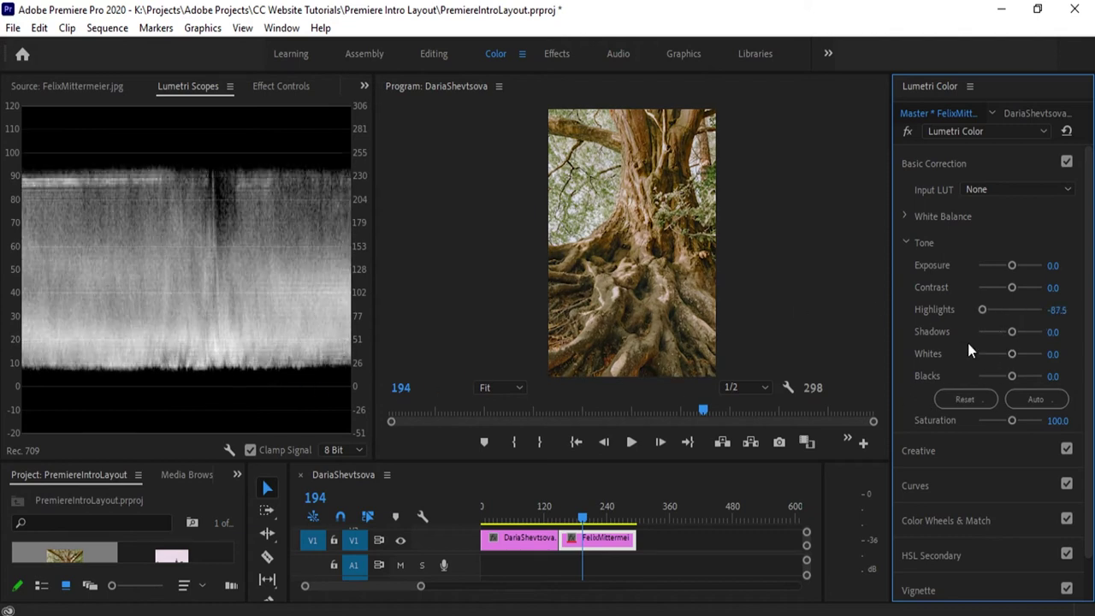
left_click_drag(982, 314, 1043, 308)
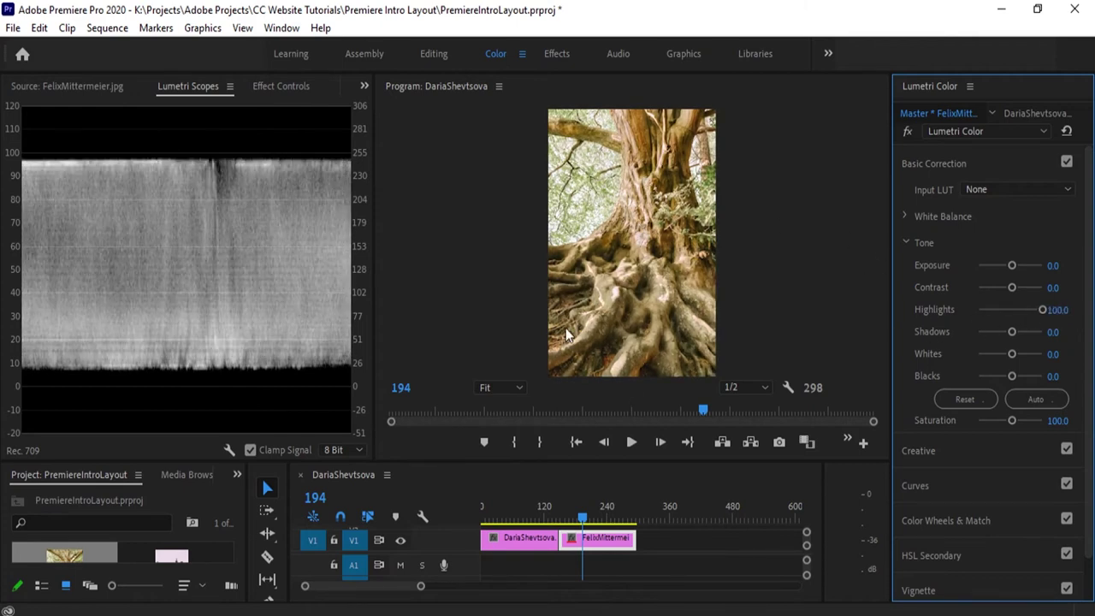
left_click(1058, 310)
type("0")
key("Return")
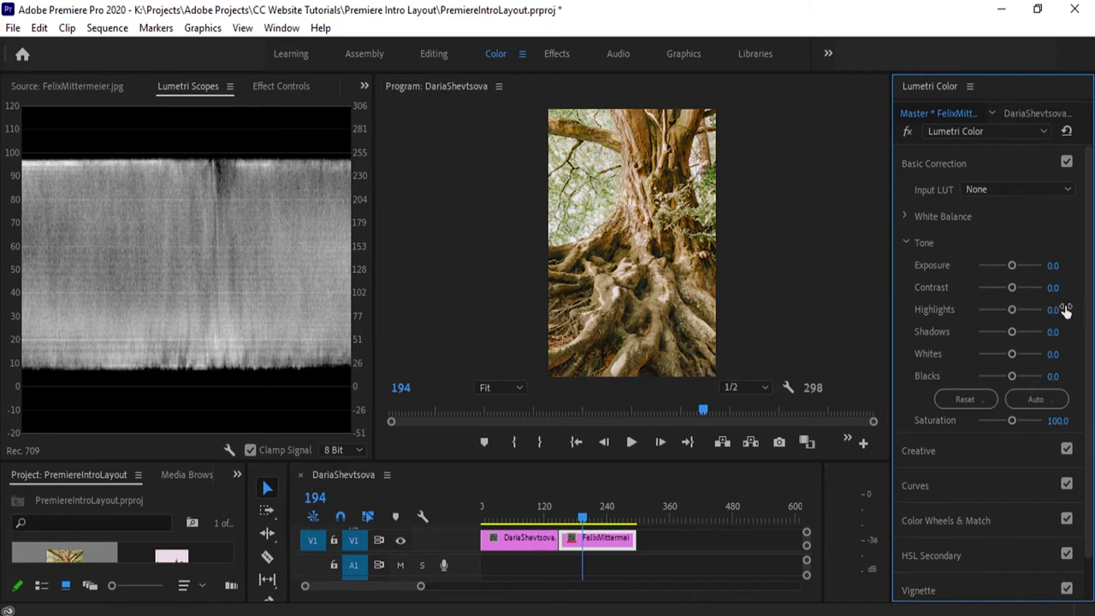
Lift Shadows to brighten dark areas, then raise Whites slightly
left_click(1015, 332)
left_click_drag(1014, 333, 1013, 355)
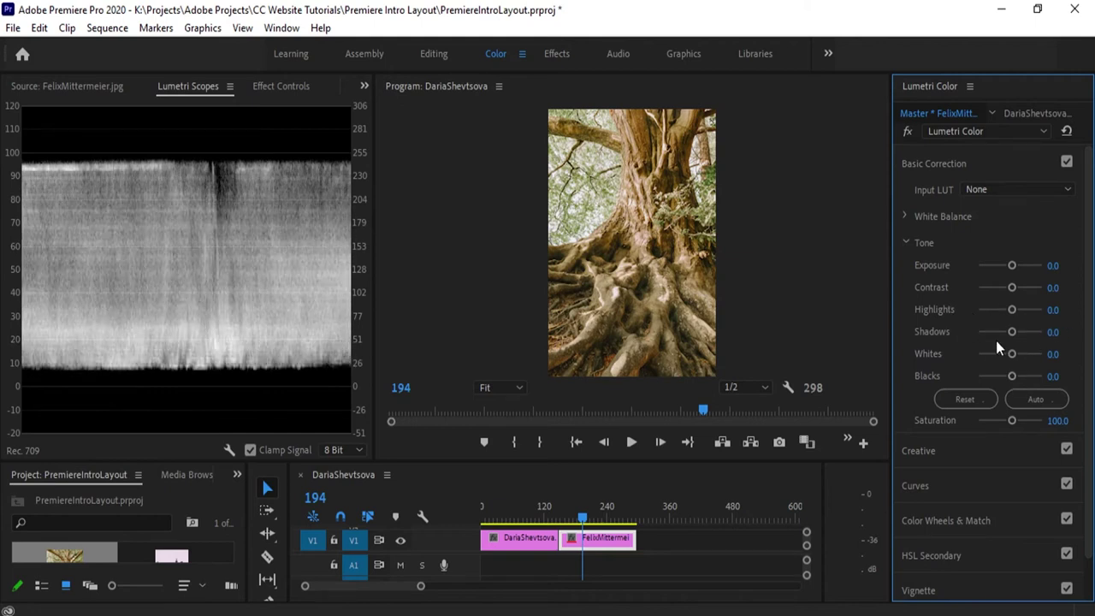
mouse_move(1013, 353)
left_mouse_down()
mouse_move(1076, 355)
mouse_move(910, 365)
mouse_move(1014, 359)
left_mouse_up()
Reset the Whites value to 0
left_click(1055, 353)
type("0")
key("Return")
Raise Blacks and return it to 0, then boost Saturation from 0 to 200
mouse_move(1016, 375)
left_mouse_down()
mouse_move(1032, 376)
mouse_move(990, 382)
mouse_move(1010, 379)
left_mouse_up()
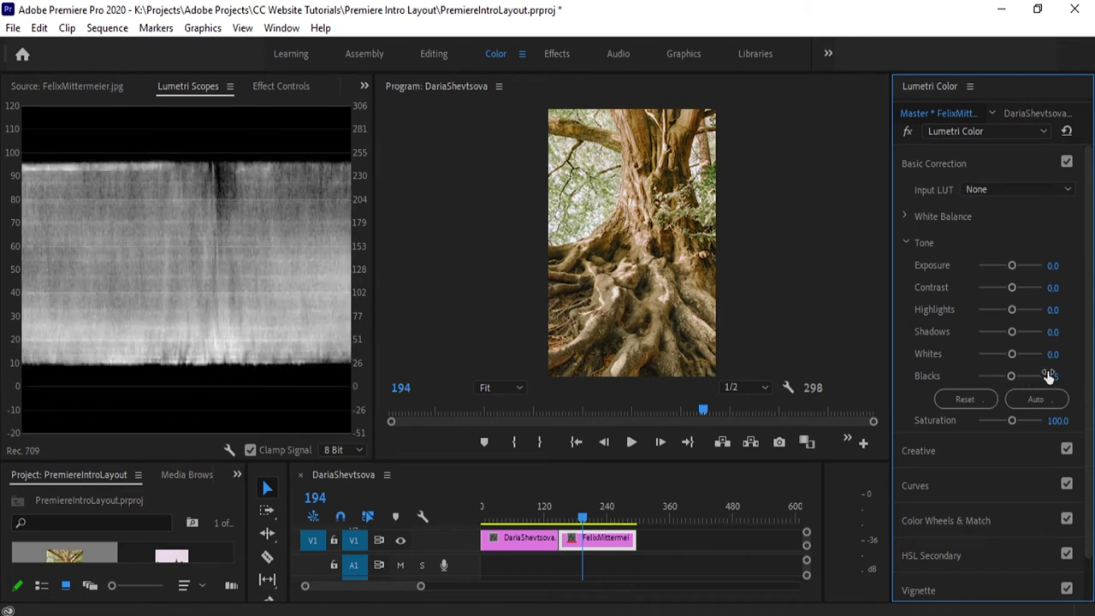
left_click(1061, 375)
left_click_drag(1013, 420, 935, 421)
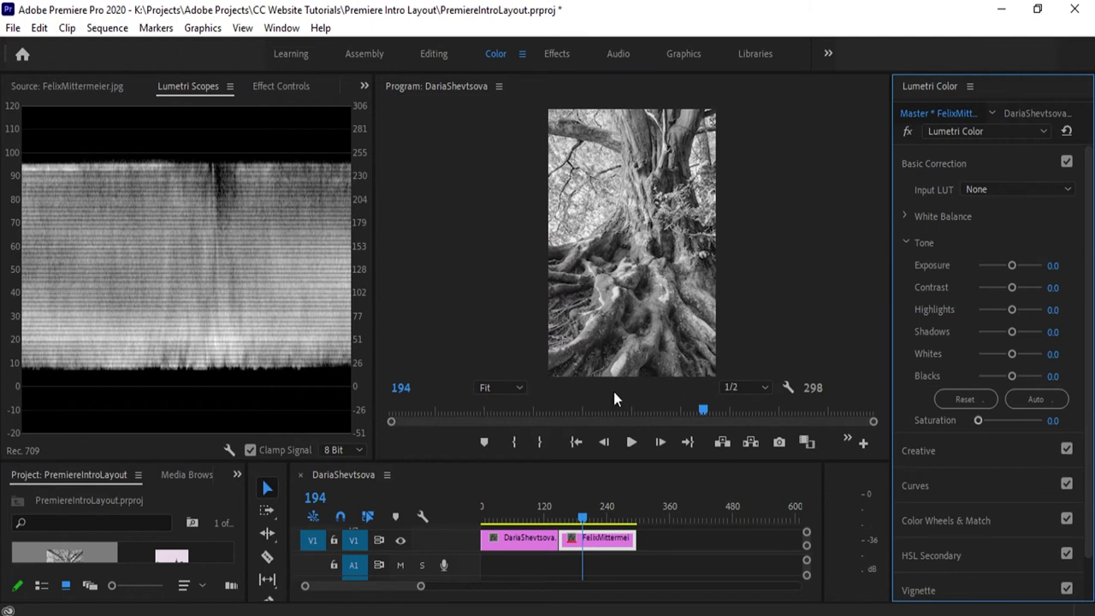
left_click_drag(982, 425, 1069, 421)
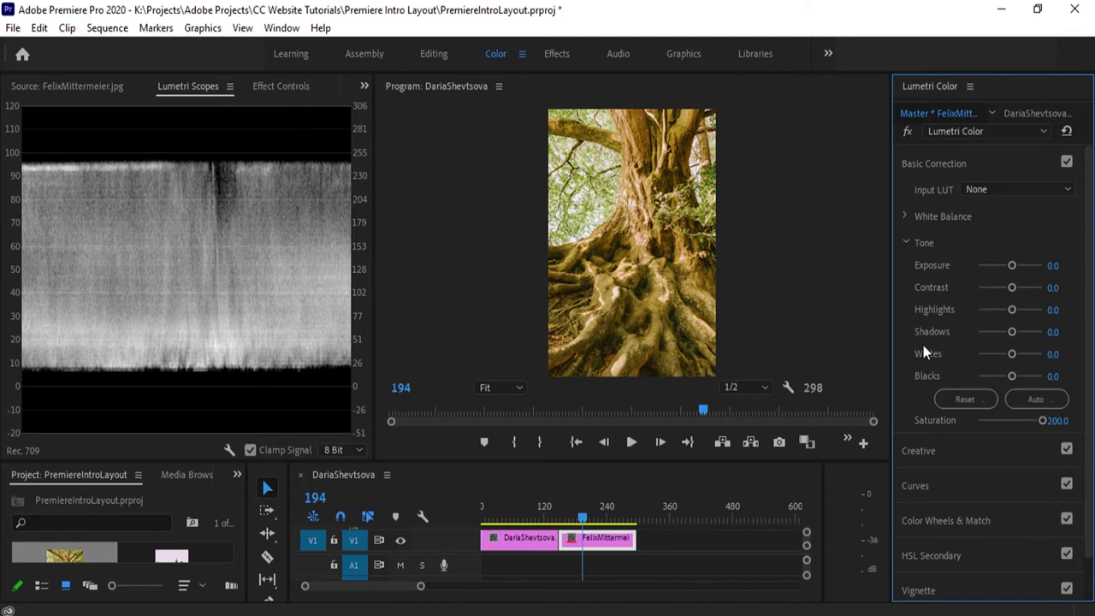
Lower the temperature slightly, reset Tint to 0, then set Tint to -5 toward green
left_click(905, 217)
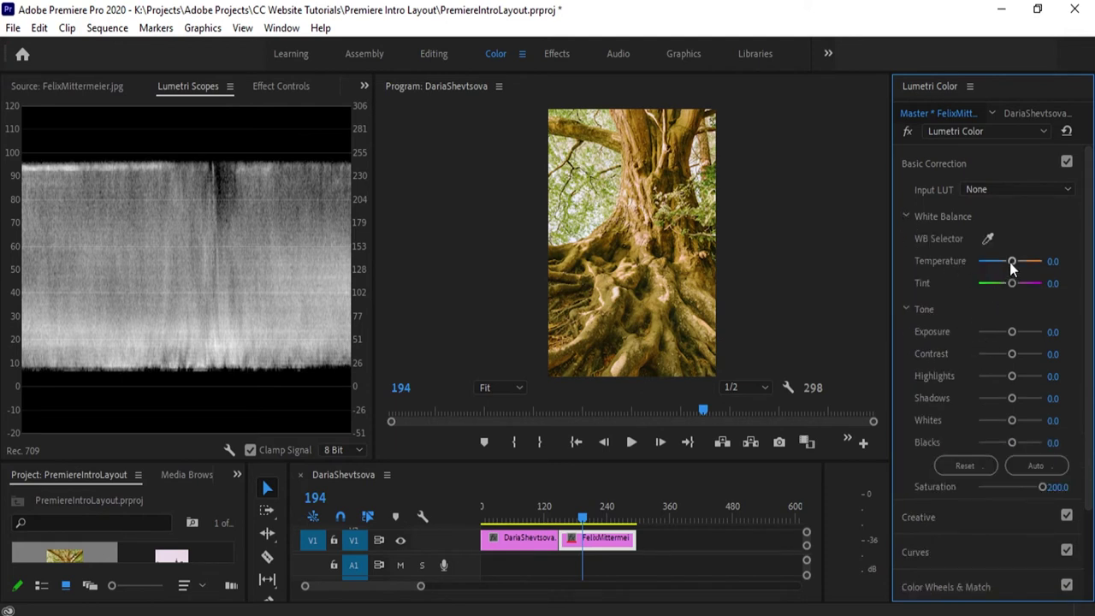
left_click_drag(1010, 262, 1005, 265)
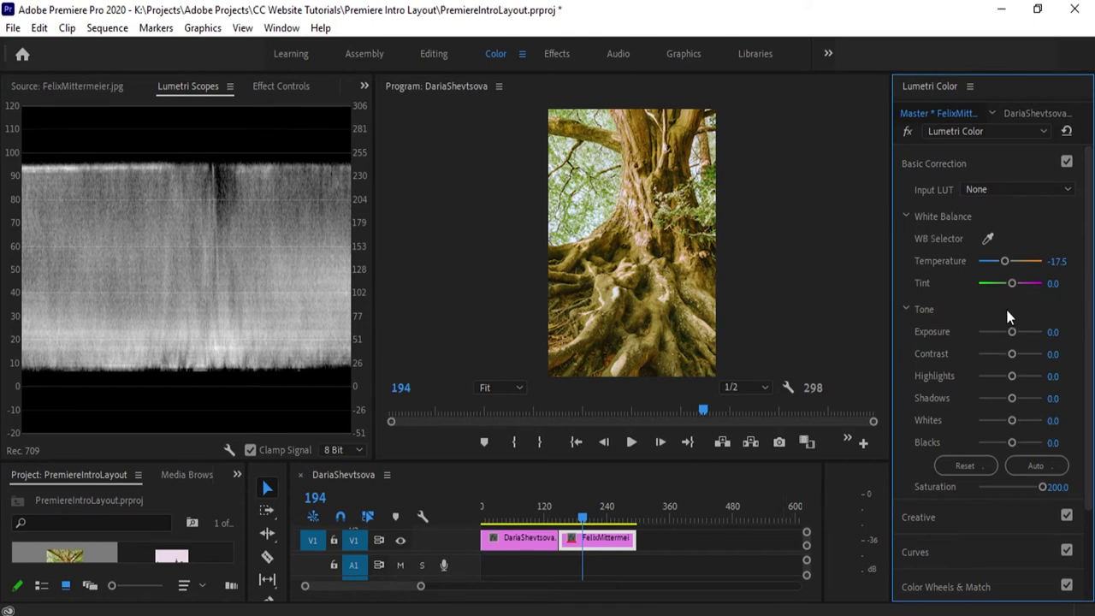
left_click_drag(1012, 286, 1011, 288)
left_click(1064, 283)
type("0")
key("Return")
left_click_drag(1066, 284, 1062, 284)
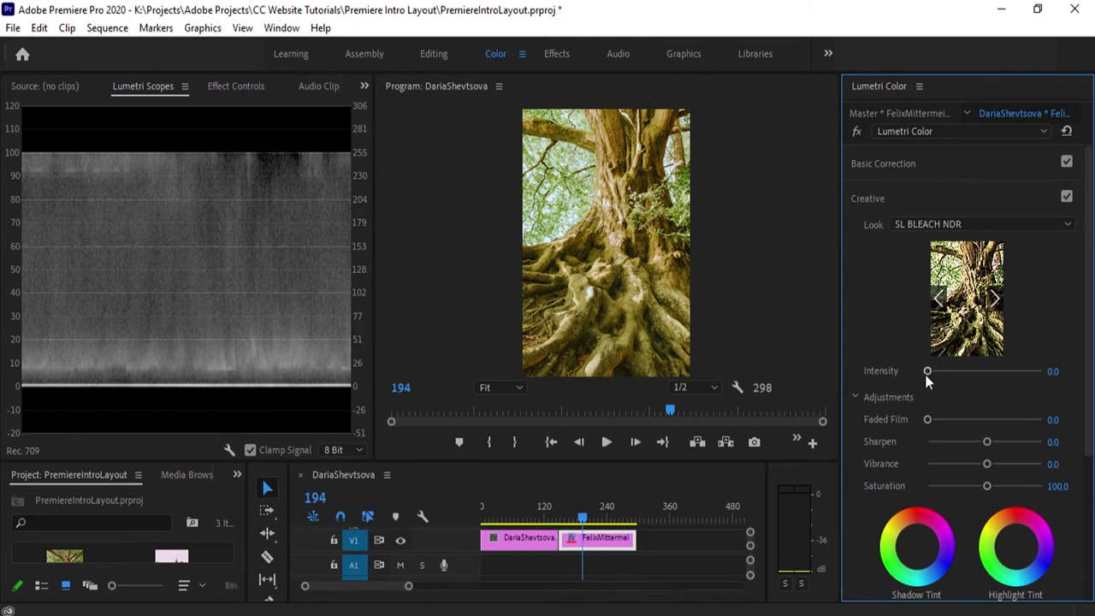
Fade in the SL BLEACH NDR look and set its Intensity to 100
left_click_drag(929, 371, 995, 376)
left_click(1058, 372)
type("100")
key("Return")
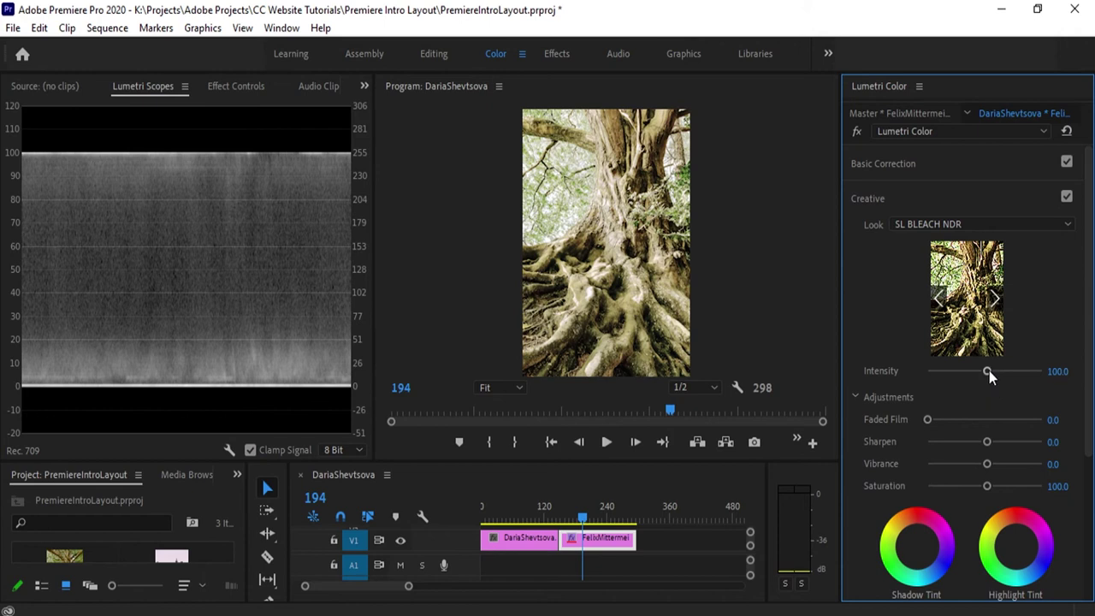
Test look Intensity at 200 and at 0, restoring it to 100 each time
left_click_drag(990, 370, 1044, 371)
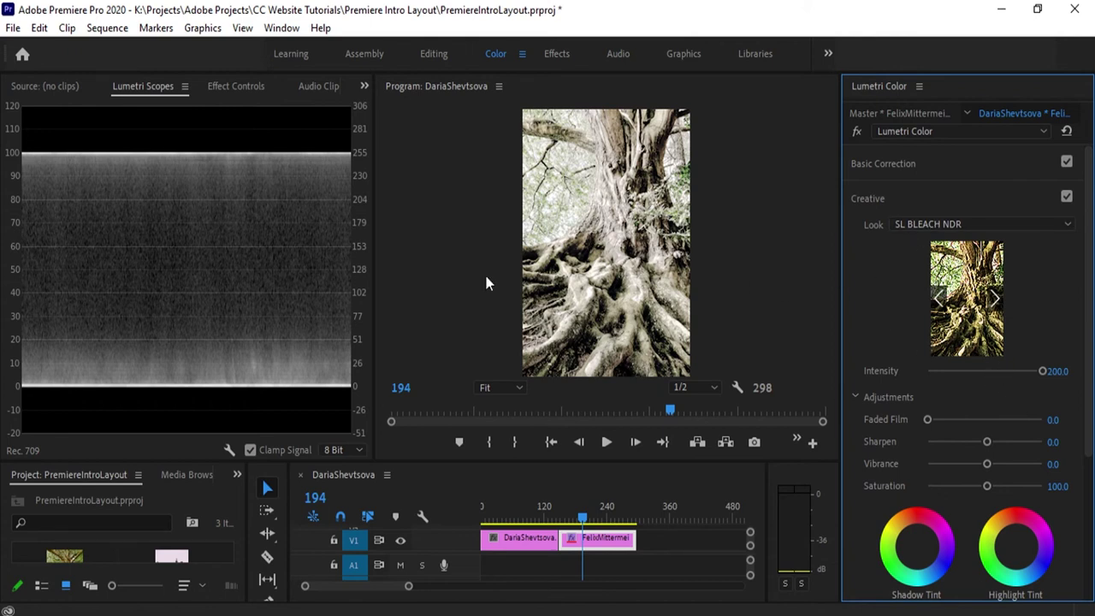
double_click(1010, 371)
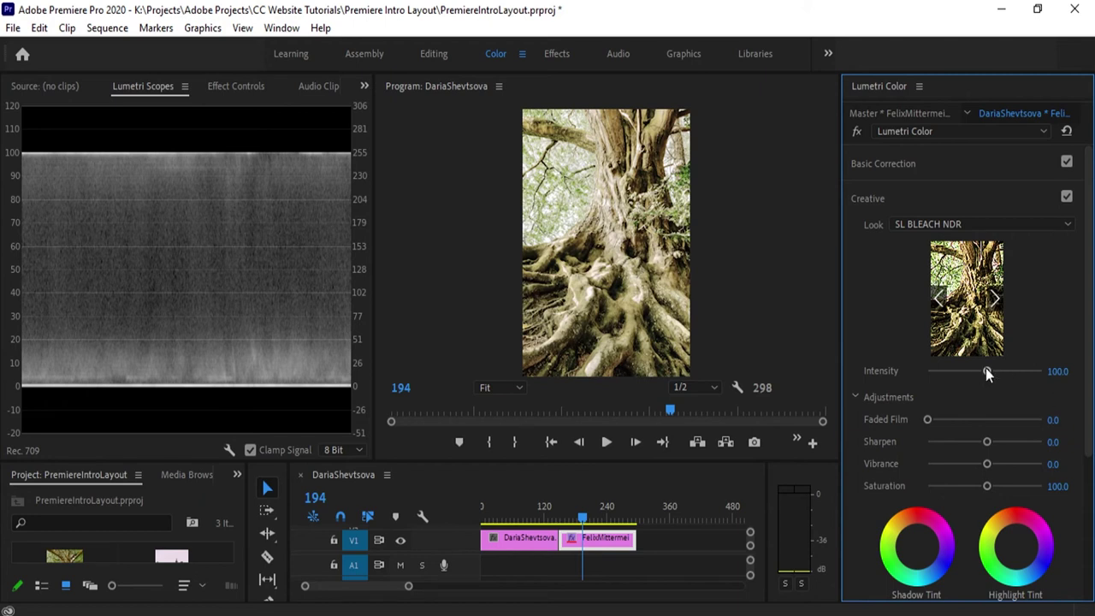
left_click_drag(986, 371, 839, 376)
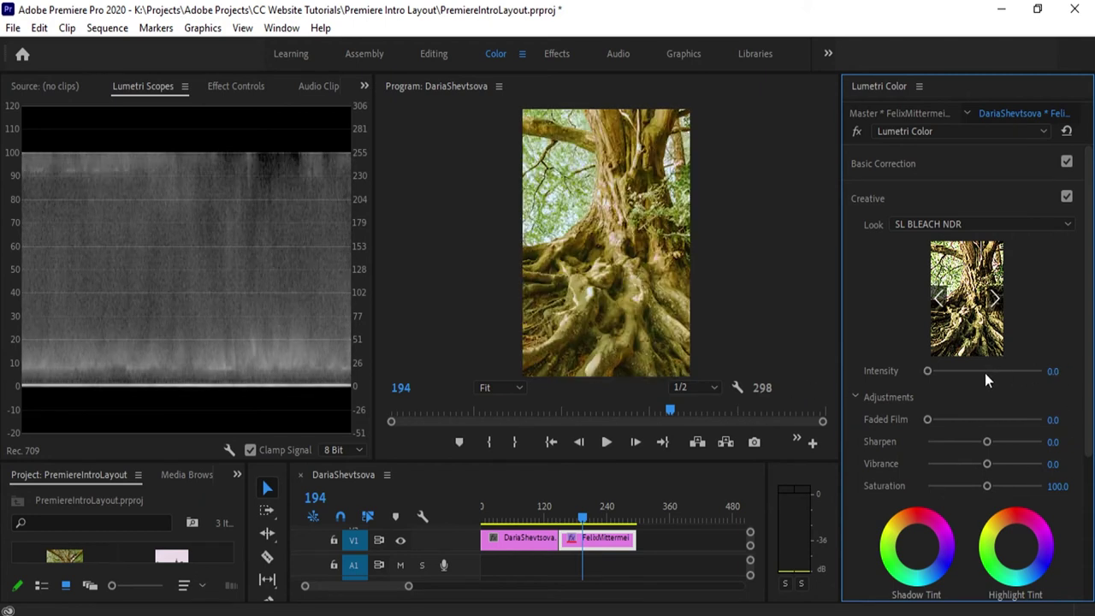
double_click(989, 367)
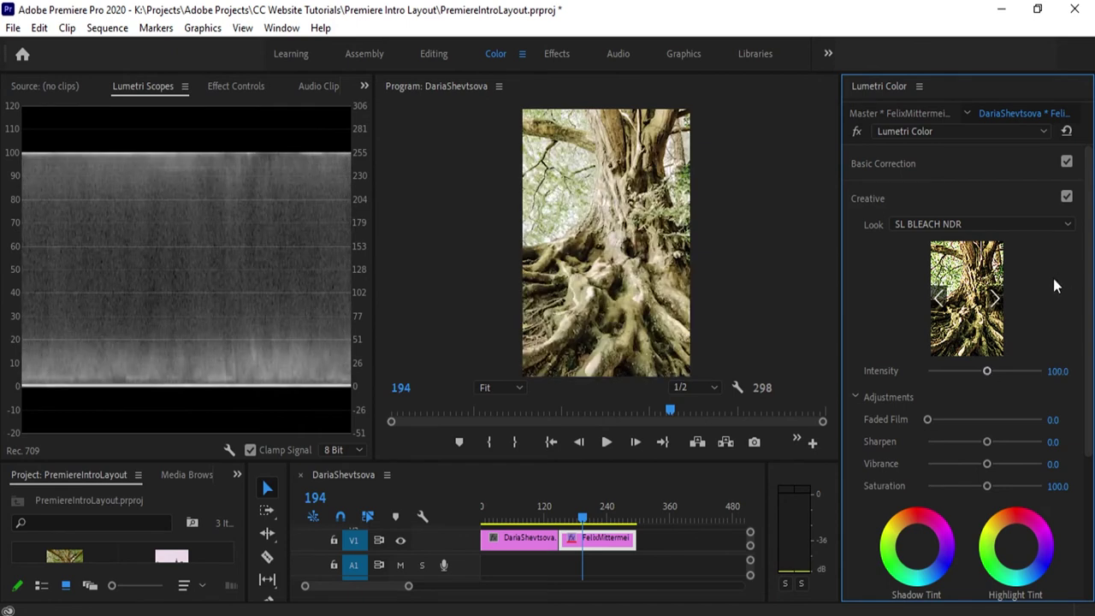
left_click(1067, 197)
left_click(1067, 198)
left_click(1068, 198)
left_click(1067, 198)
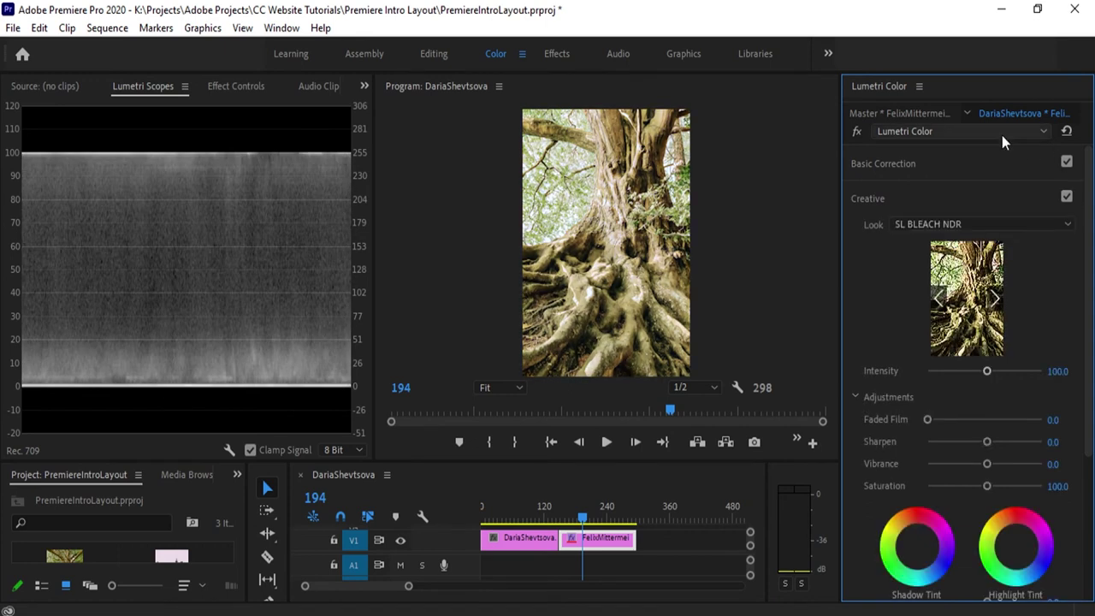
scroll(997, 299, "down", 5)
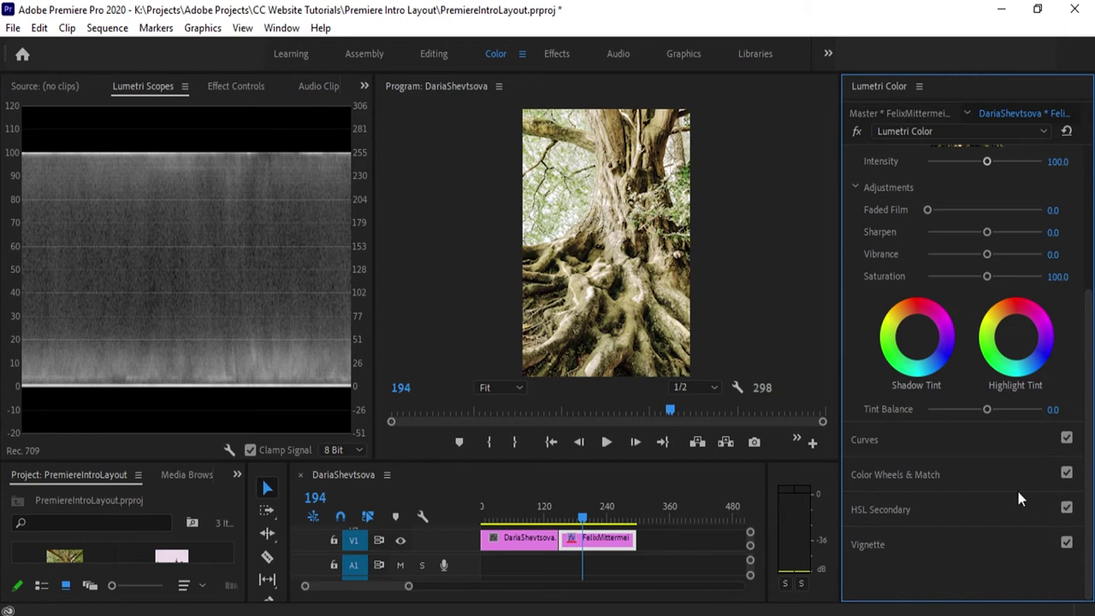
scroll(1015, 486, "up", 5)
scroll(888, 423, "down", 2)
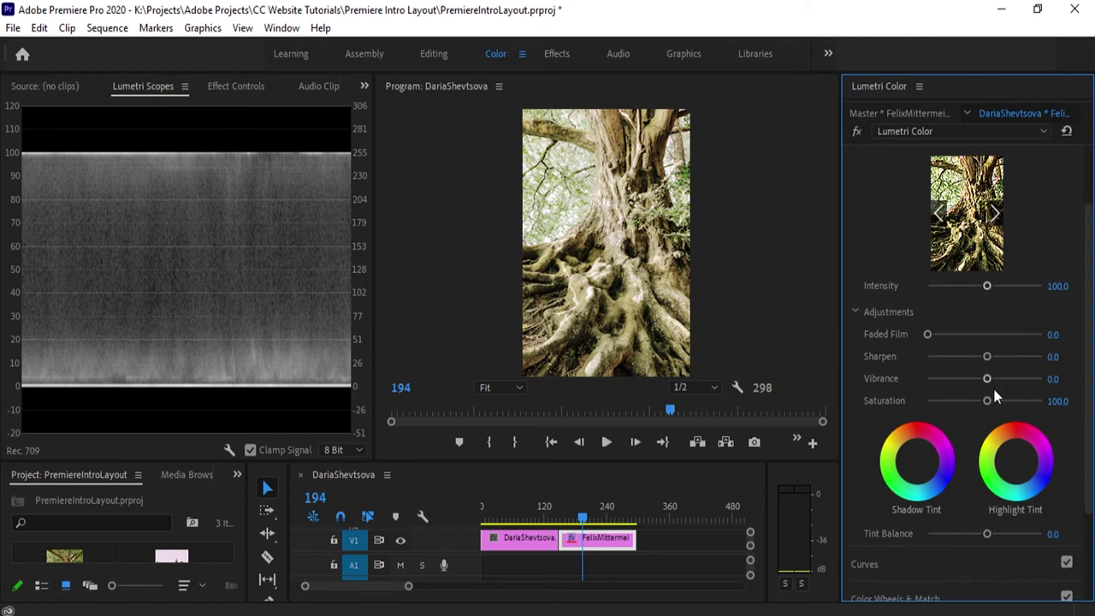
scroll(986, 452, "up", 2)
Remove the bleach look by setting Look to None
left_click(1019, 221)
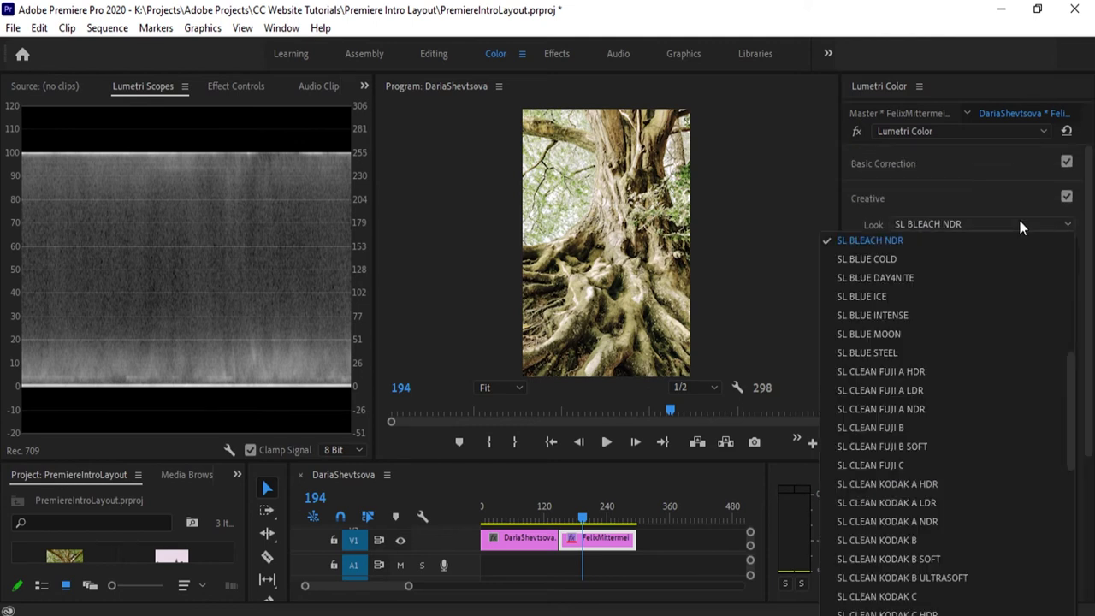
scroll(920, 422, "down", 5)
scroll(921, 422, "down", 3)
scroll(929, 473, "up", 10)
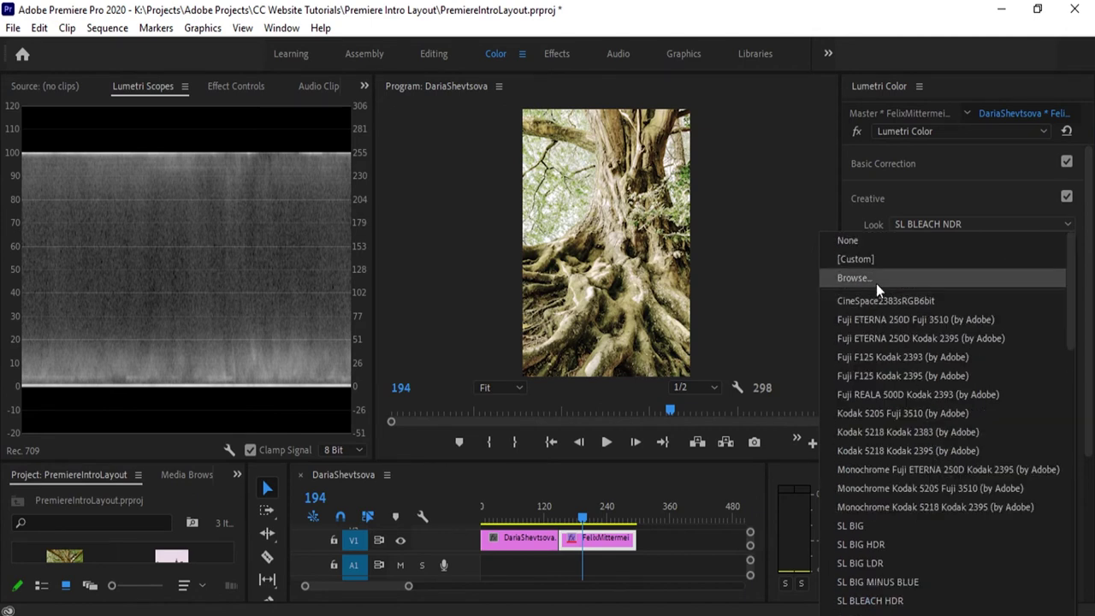
left_click(873, 240)
Choose Browse… in the Look list to open the Select a Look or LUT dialog
left_click(937, 224)
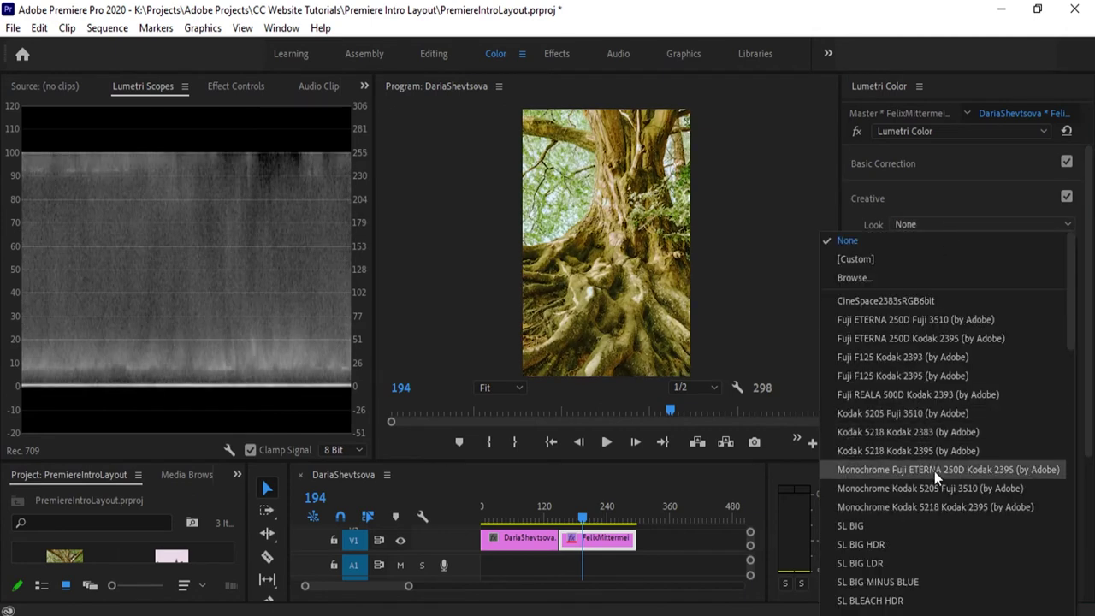
scroll(938, 492, "down", 8)
scroll(937, 493, "up", 8)
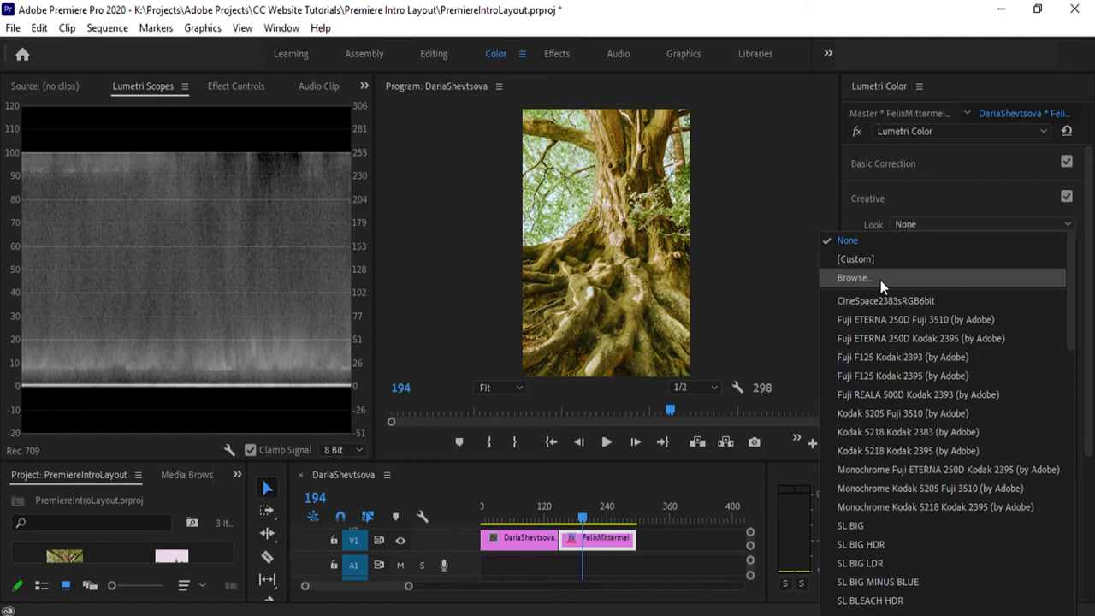
left_click(880, 280)
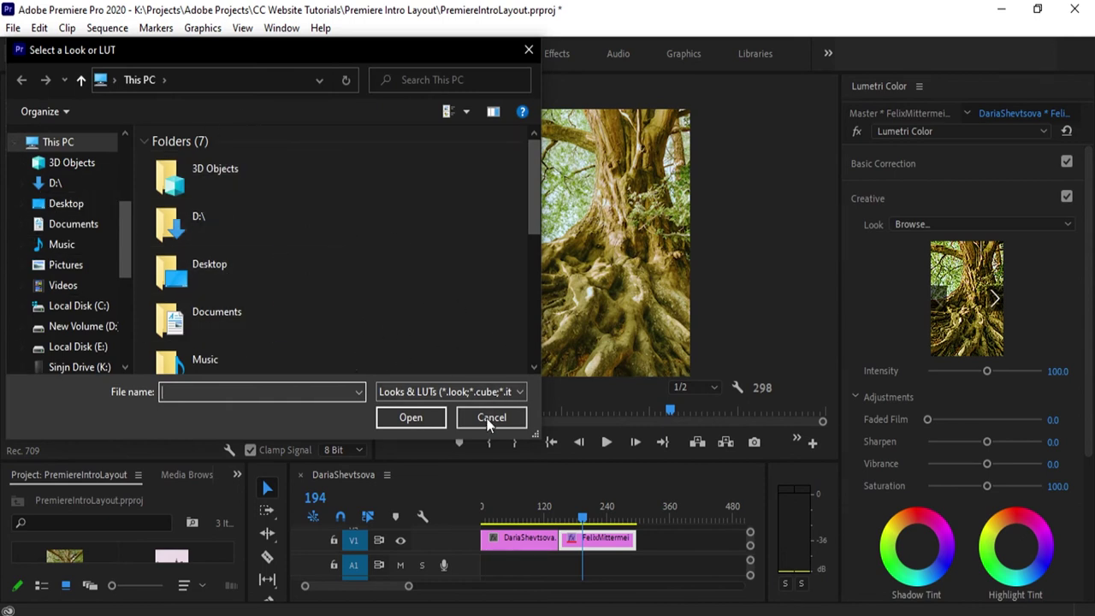
Check the supported file types, cancel the LUT dialog, and scroll the looks list to SL CLEAN
left_click(489, 394)
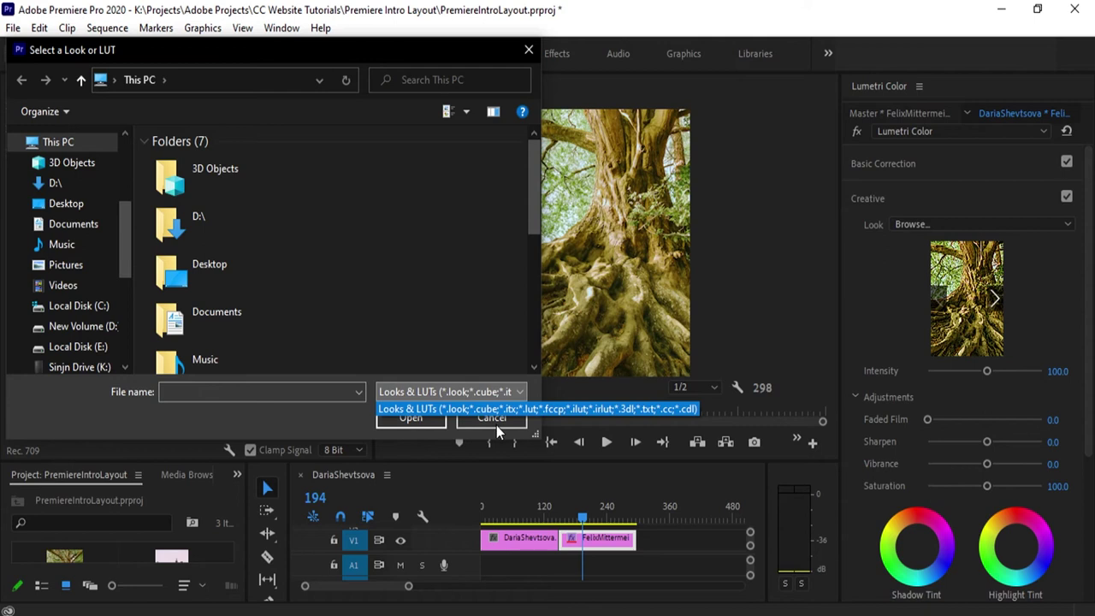
left_click(496, 425)
left_click(935, 224)
scroll(943, 403, "down", 2)
scroll(942, 406, "down", 6)
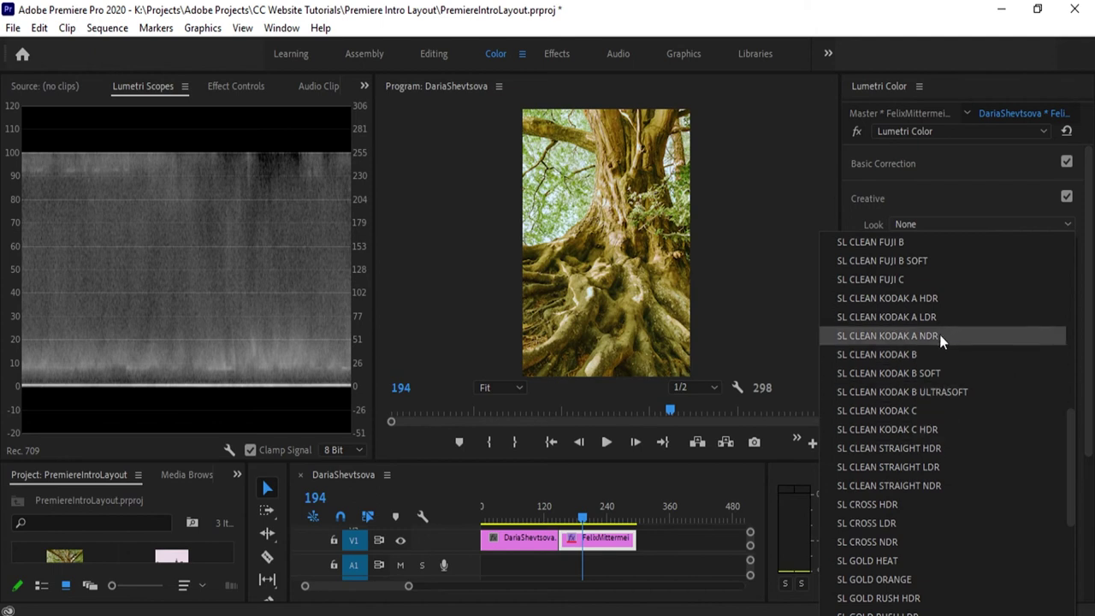
Apply SL CLEAN KODAK A NDR, try Faded Film, then reset Faded Film to 0
left_click(941, 334)
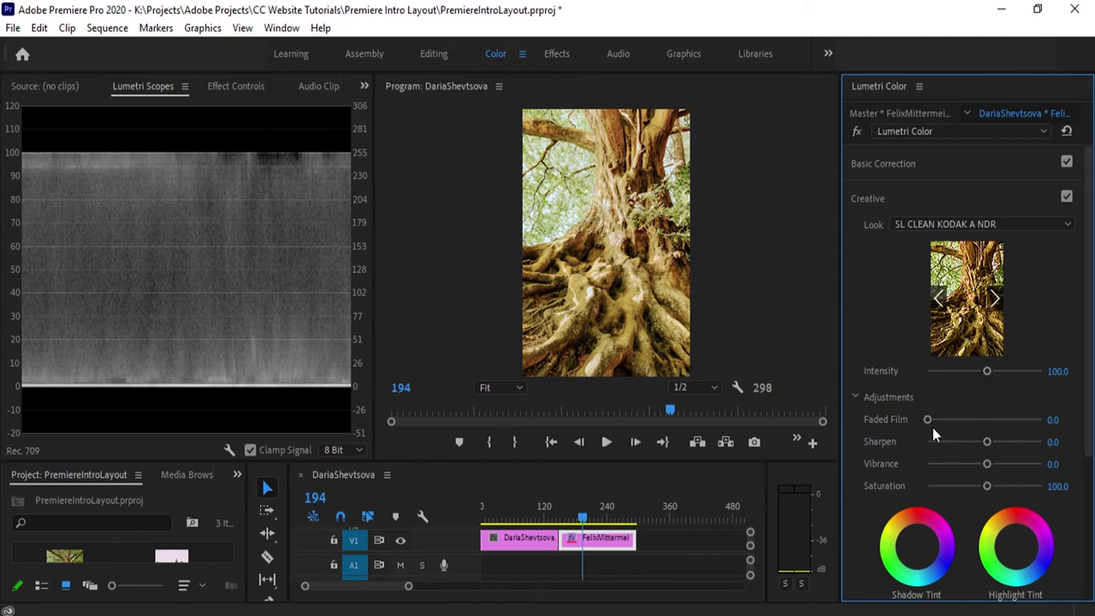
left_click_drag(931, 423, 1027, 419)
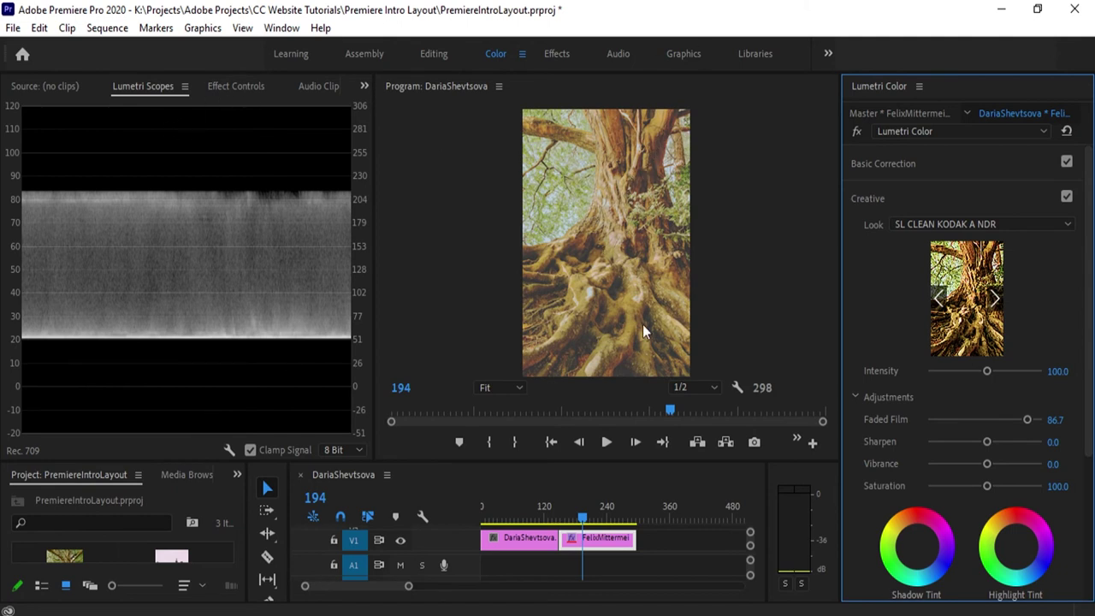
double_click(1027, 420)
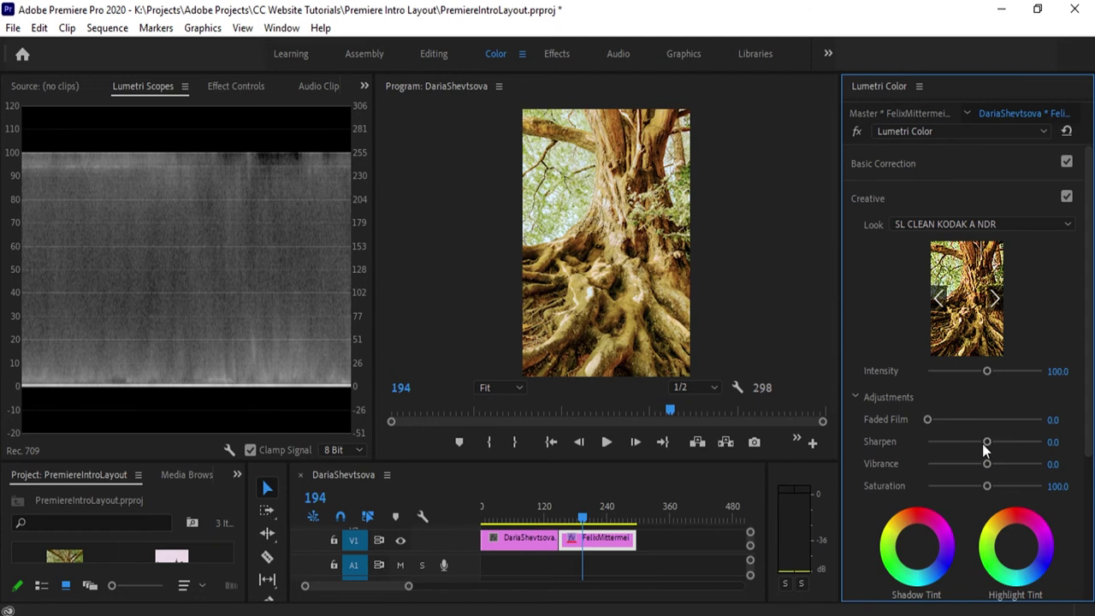
left_click_drag(987, 444, 1042, 441)
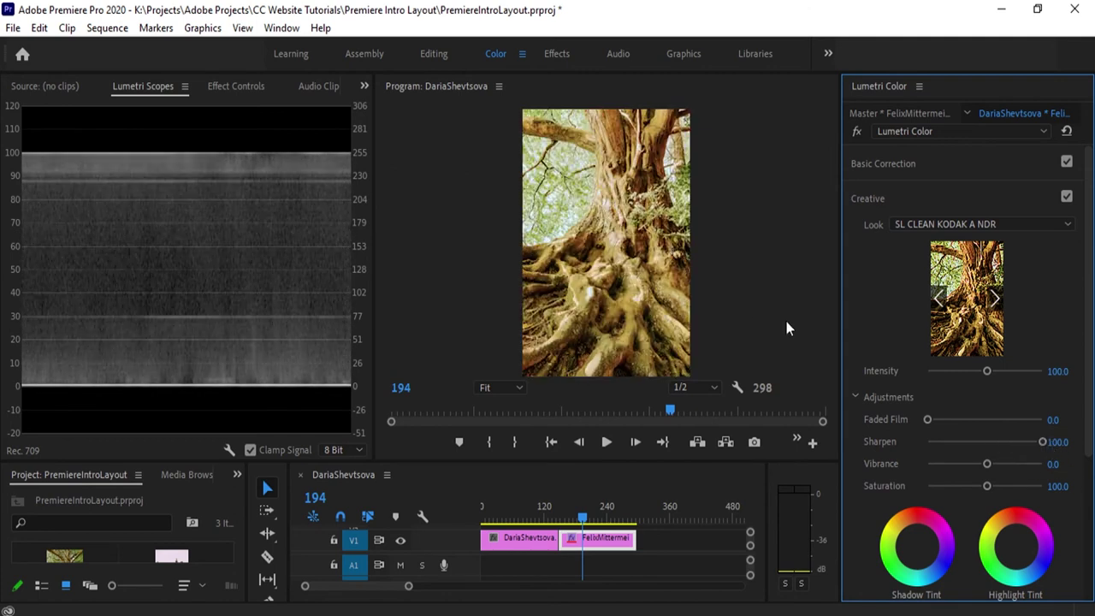
left_click_drag(990, 443, 926, 443)
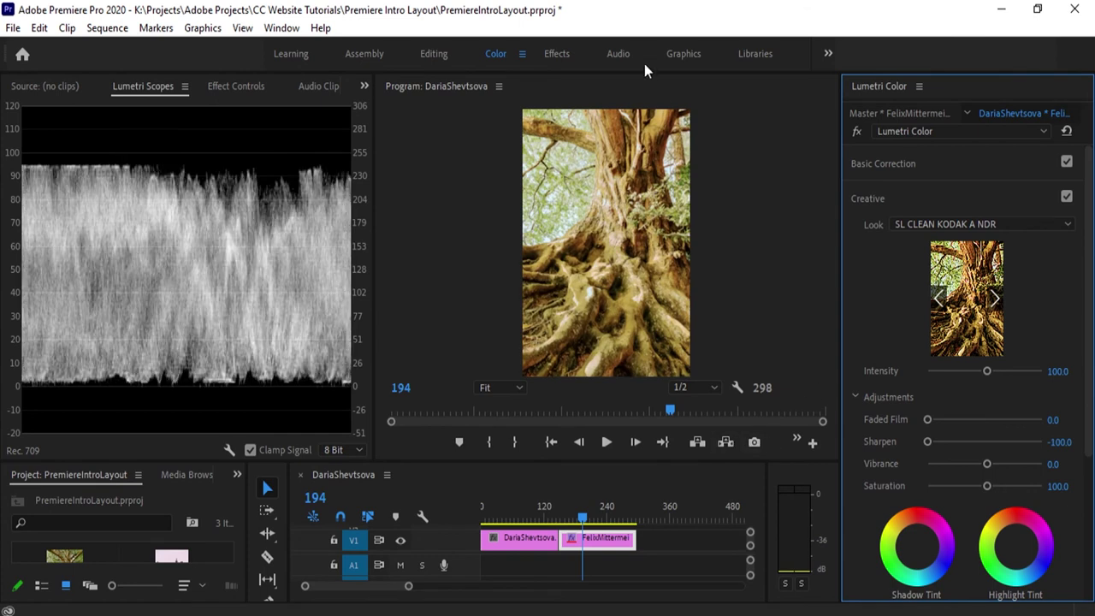
double_click(1003, 442)
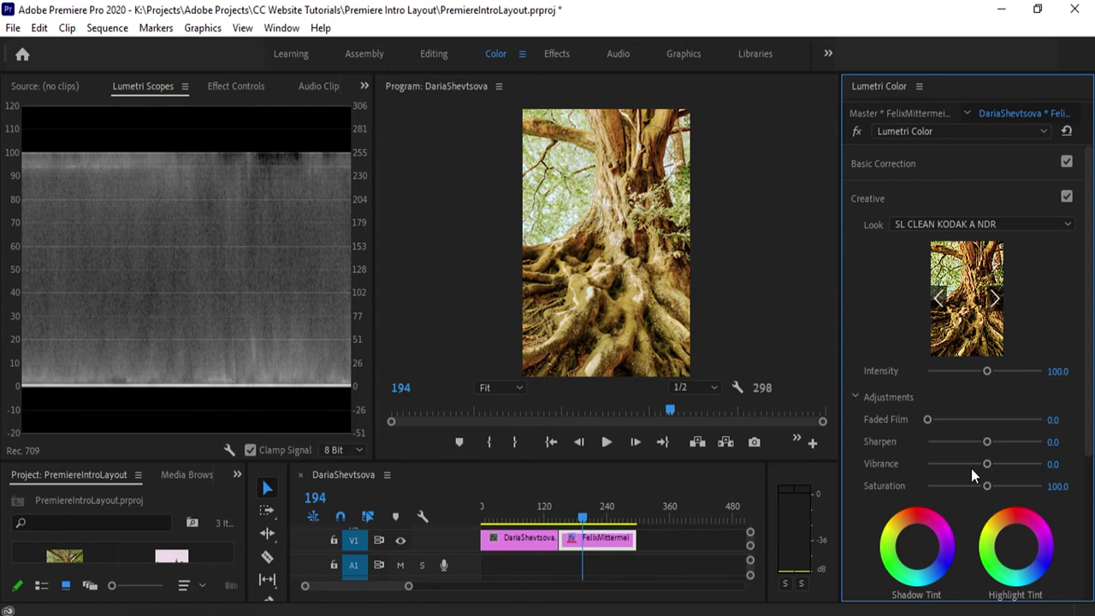
Raise Vibrance to 100 and toggle the Creative look off and on to compare
left_click_drag(985, 463, 1087, 464)
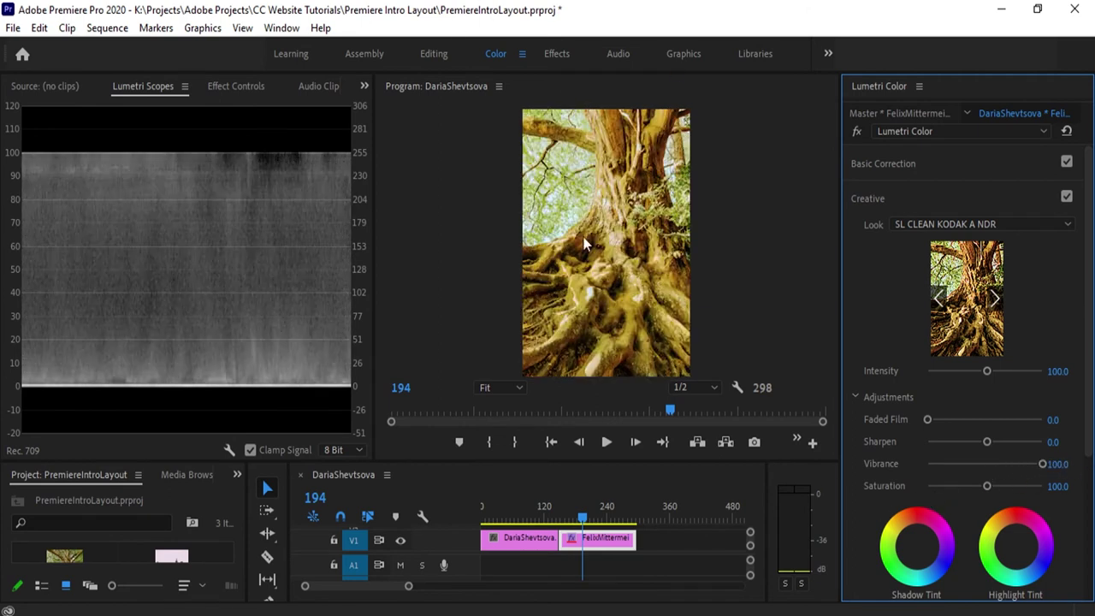
left_click(1067, 196)
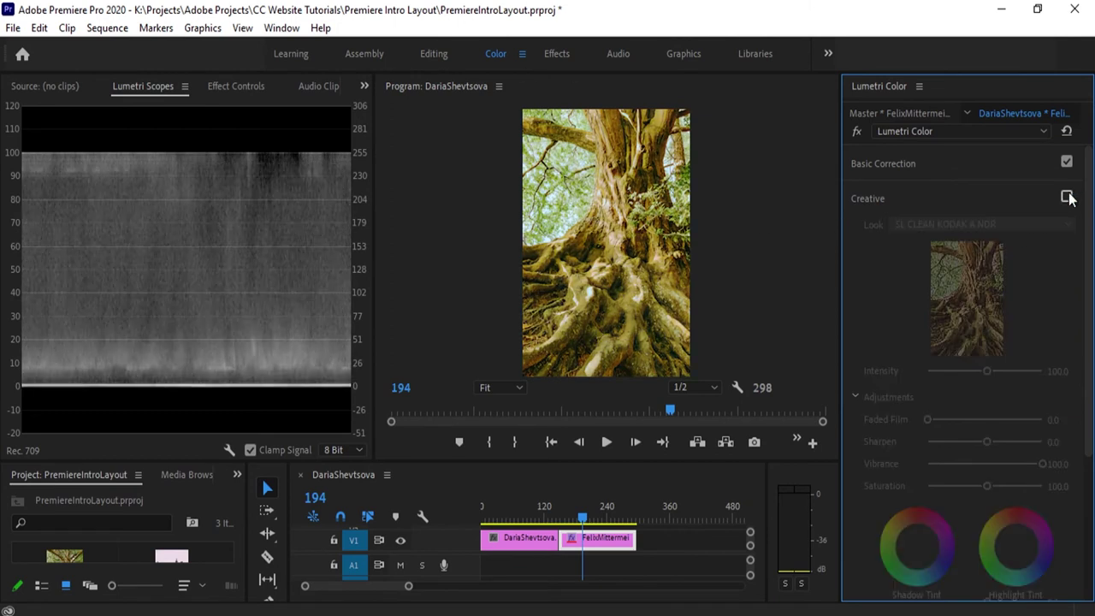
left_click(1067, 196)
left_click(1067, 197)
left_click(1067, 197)
left_click(1067, 197)
left_click(1067, 197)
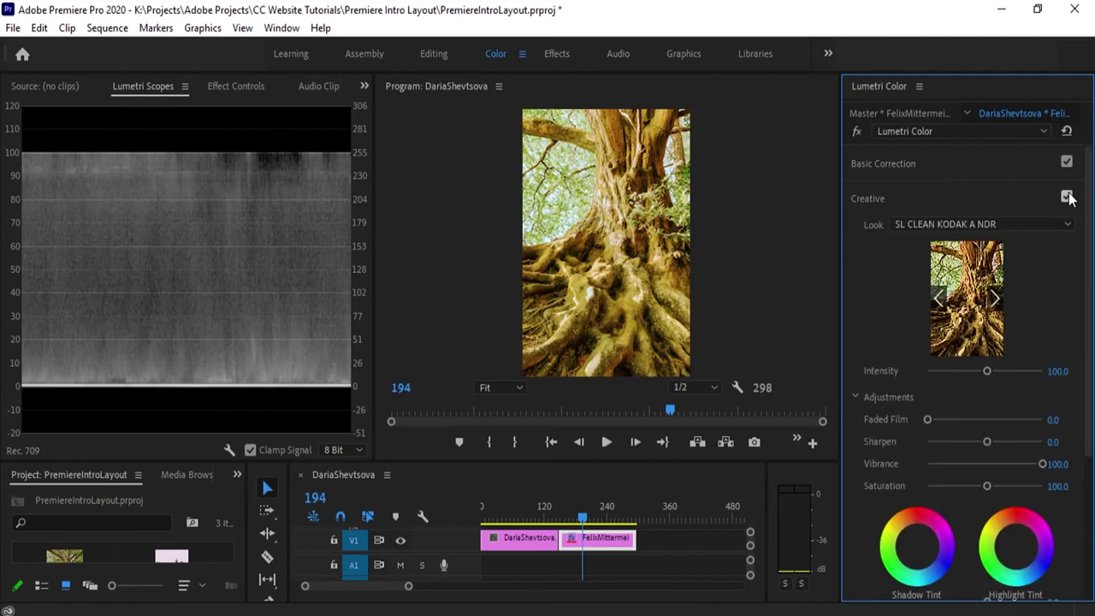
left_click(1067, 197)
left_click(1067, 197)
Set Look to None, compare Creative on/off, and zoom the Program monitor to 100%
left_click(1029, 225)
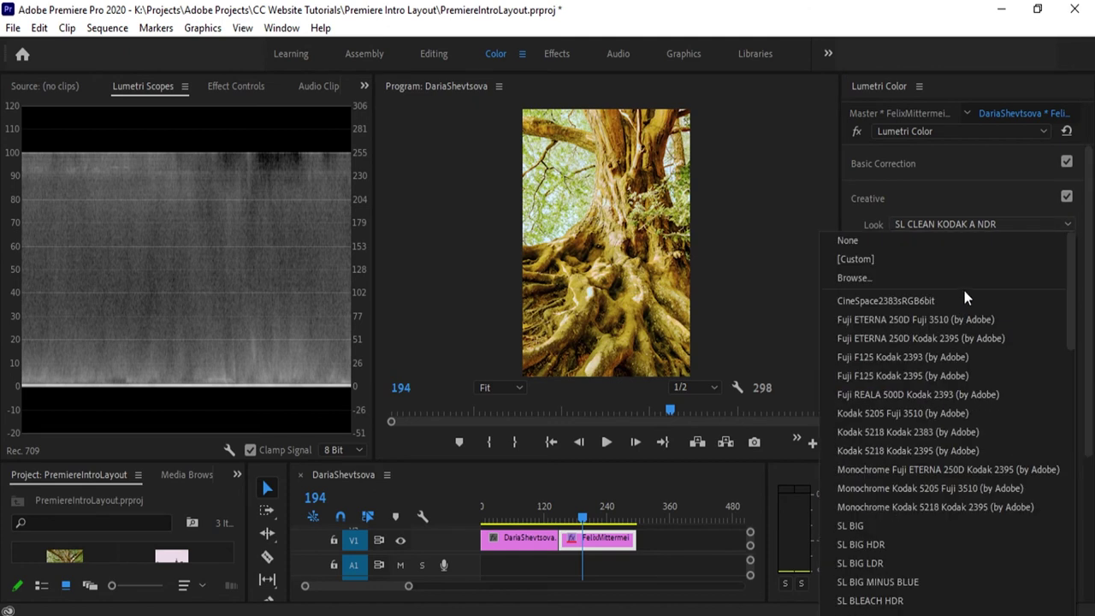
left_click(929, 243)
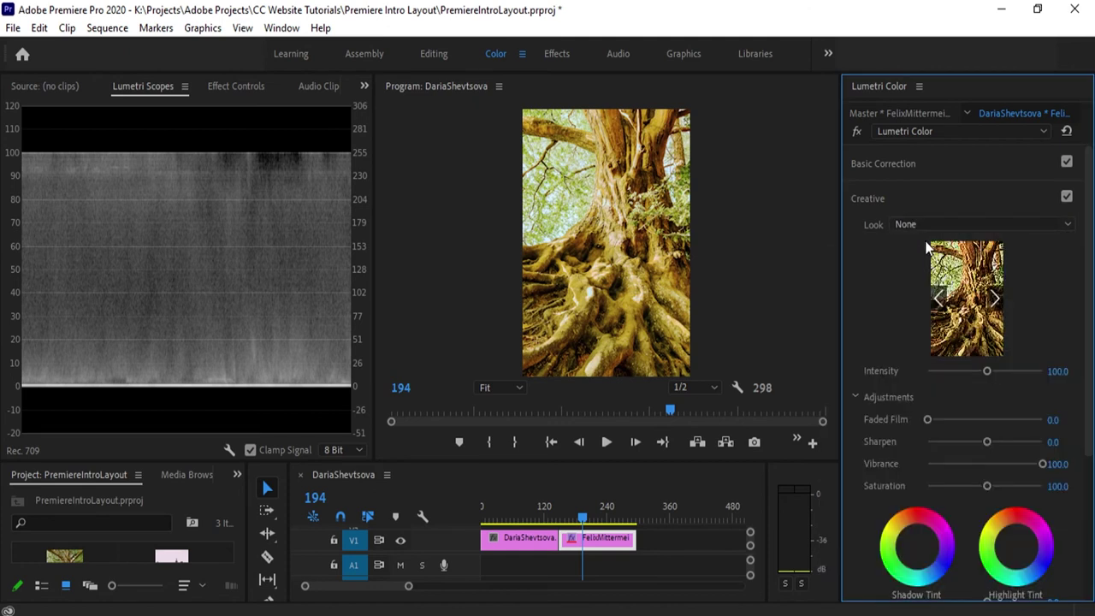
left_click(1068, 190)
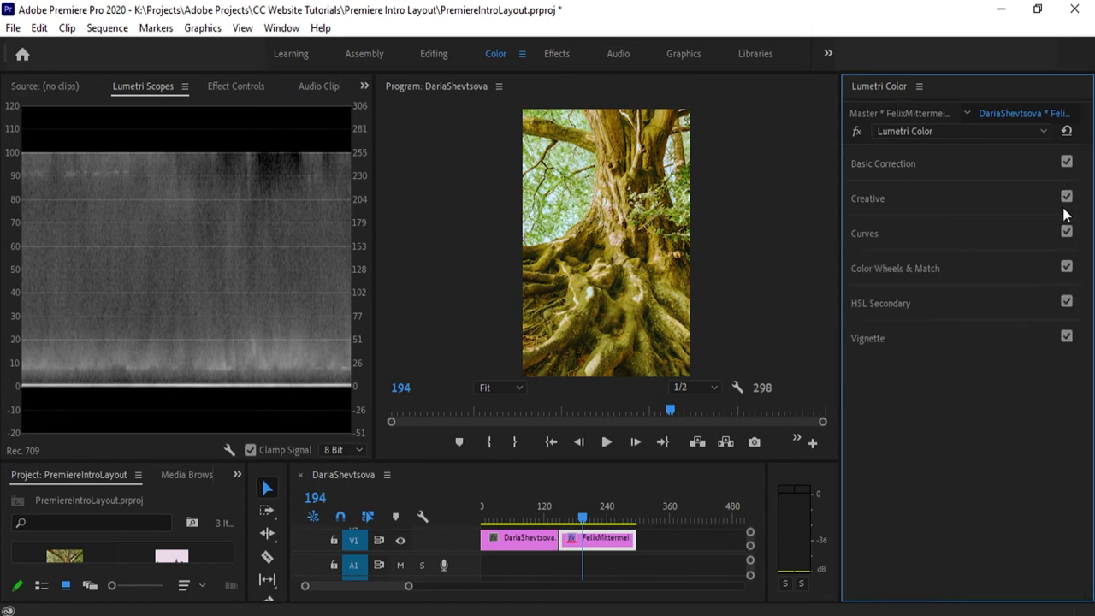
left_click(1068, 206)
left_click(1068, 201)
left_click(1068, 201)
left_click(1068, 201)
left_click(1068, 201)
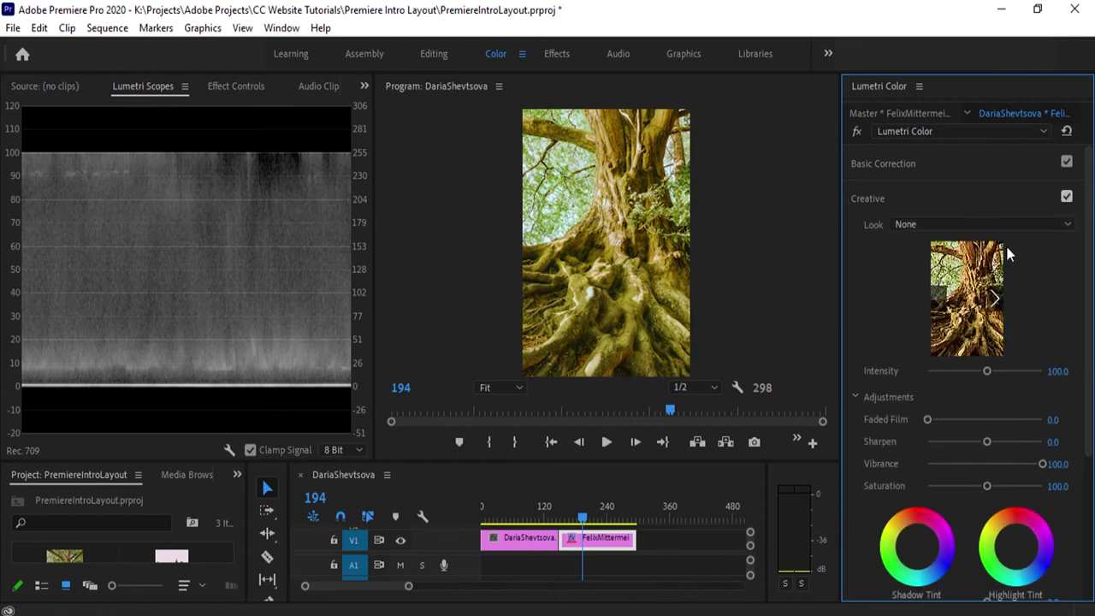
left_click(513, 389)
left_click(494, 503)
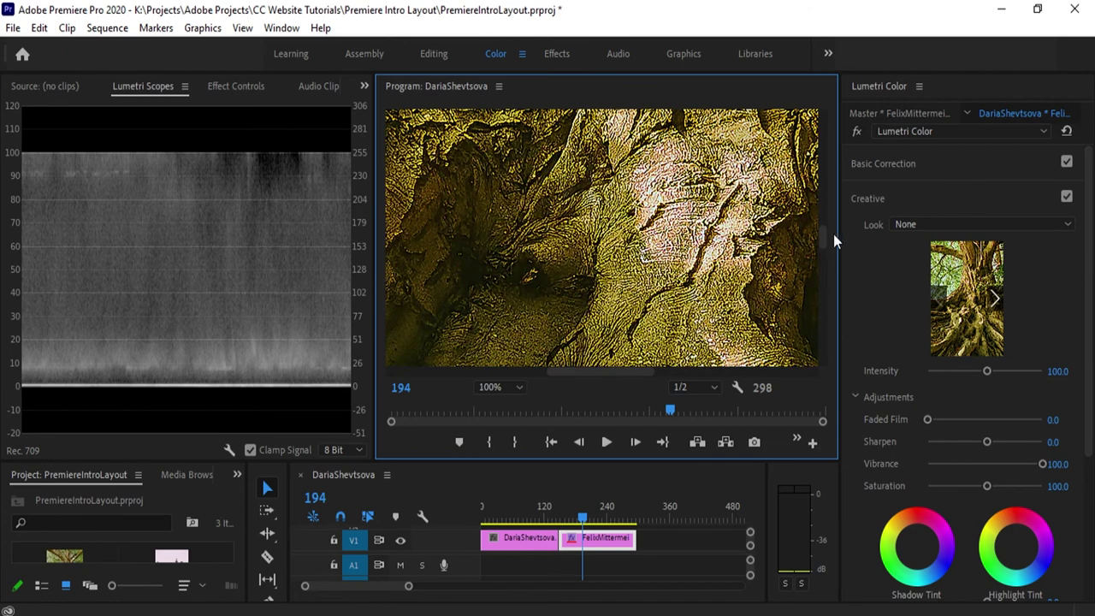
left_click_drag(827, 232, 827, 167)
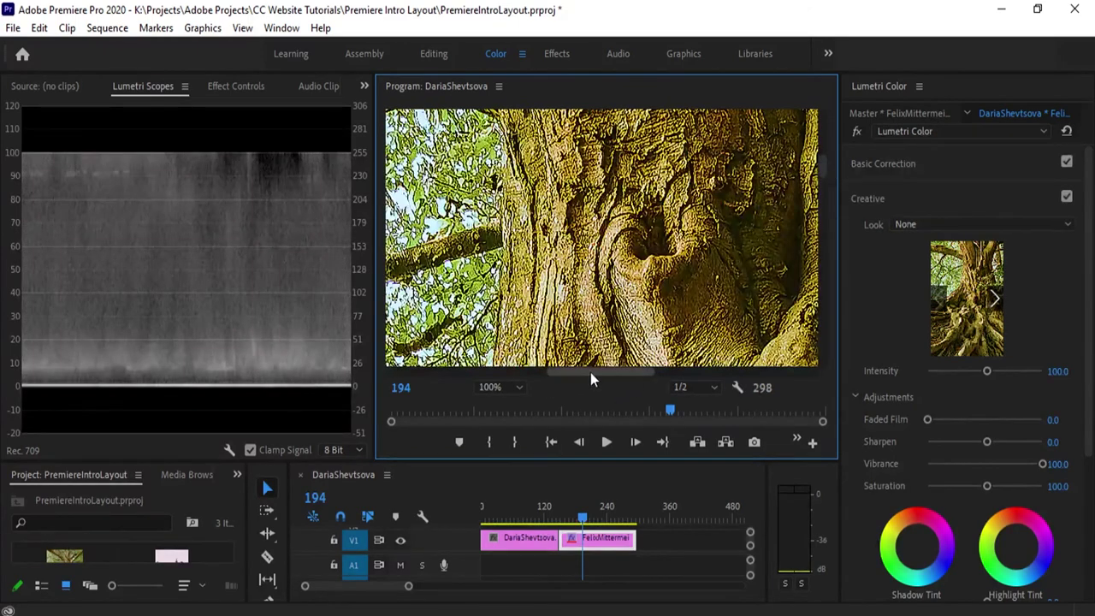
left_click_drag(595, 373, 523, 372)
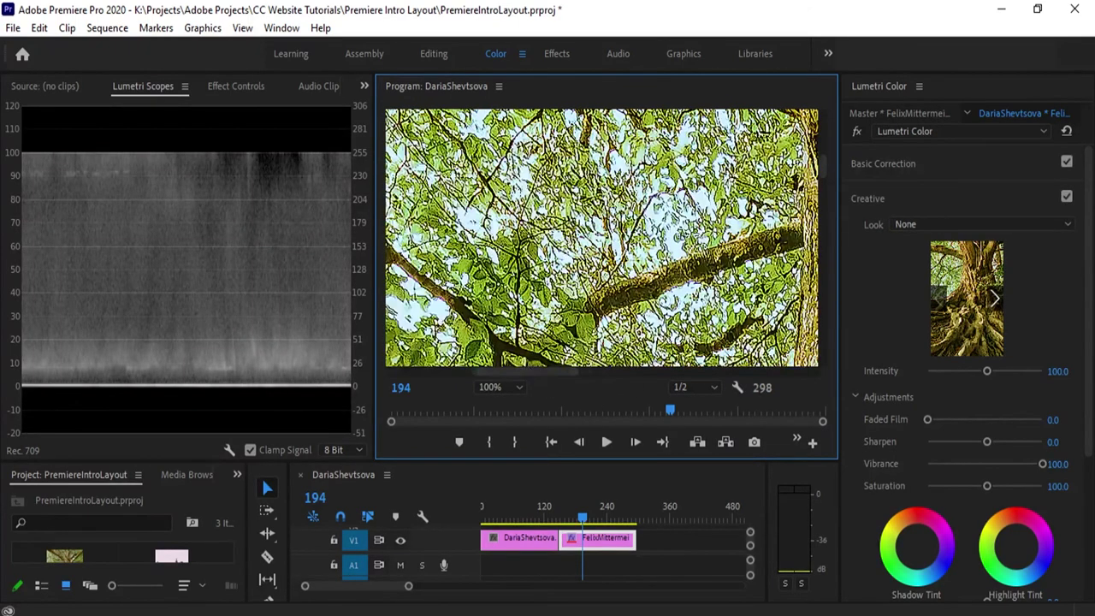
left_click(1067, 197)
left_click(1068, 197)
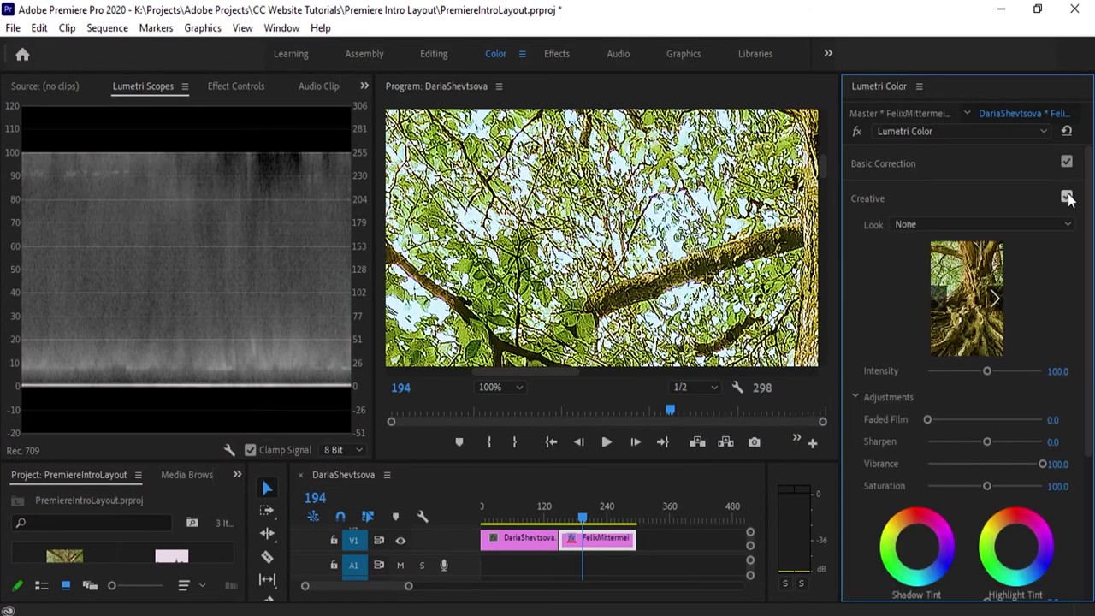
left_click(1067, 197)
left_click(1067, 197)
left_click(1067, 197)
left_click(1067, 197)
left_click(1067, 197)
left_click(1068, 197)
left_click(1067, 197)
left_click(1067, 197)
left_click(1067, 196)
left_click(1068, 197)
left_click(1067, 196)
left_click(1067, 197)
left_click(1068, 197)
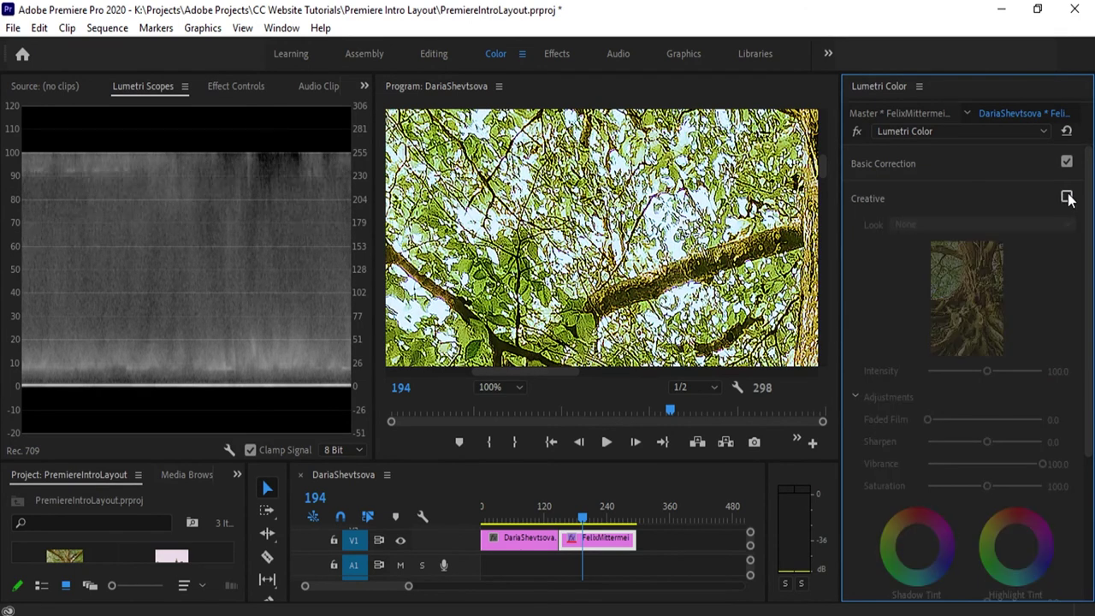
left_click(1067, 197)
left_click(829, 309)
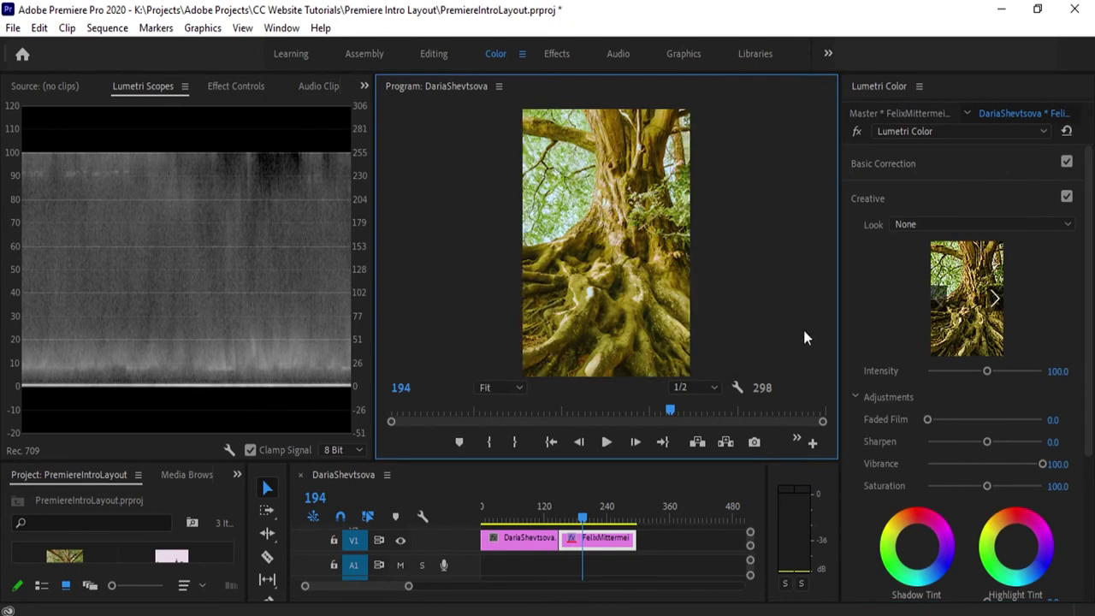
Lower Vibrance from 100 to 0 and return to the Creative settings
left_click_drag(1044, 463, 1000, 463)
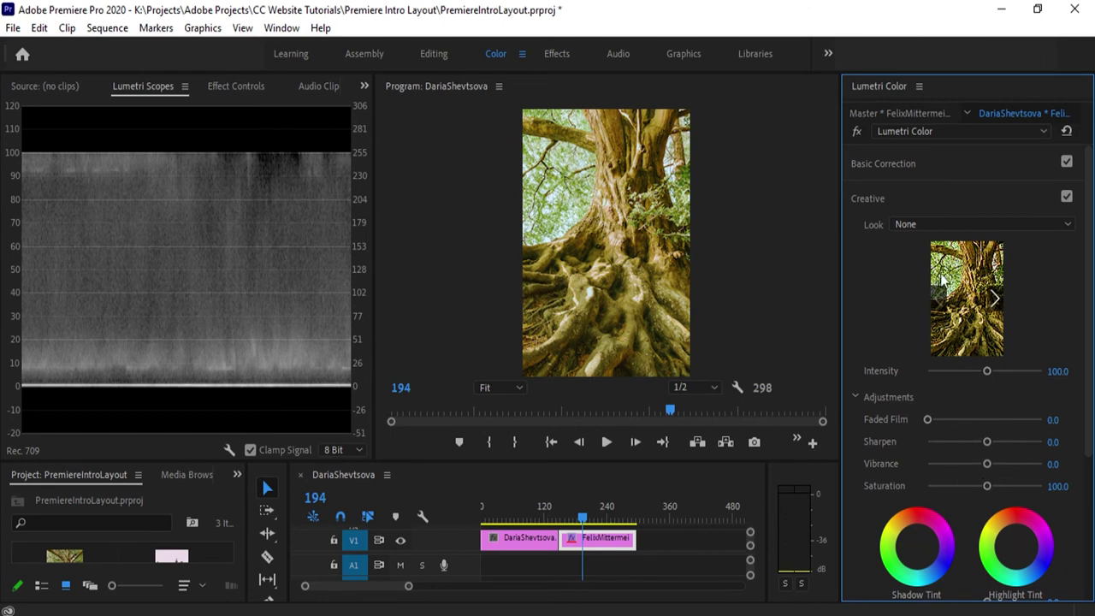
left_click(922, 161)
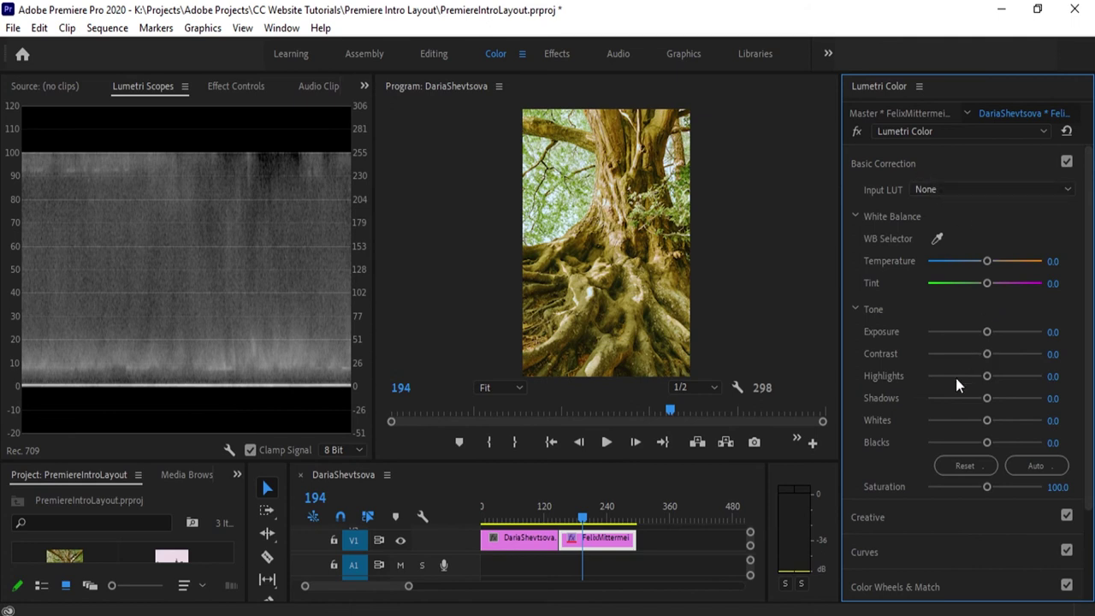
left_click(905, 162)
left_click(909, 201)
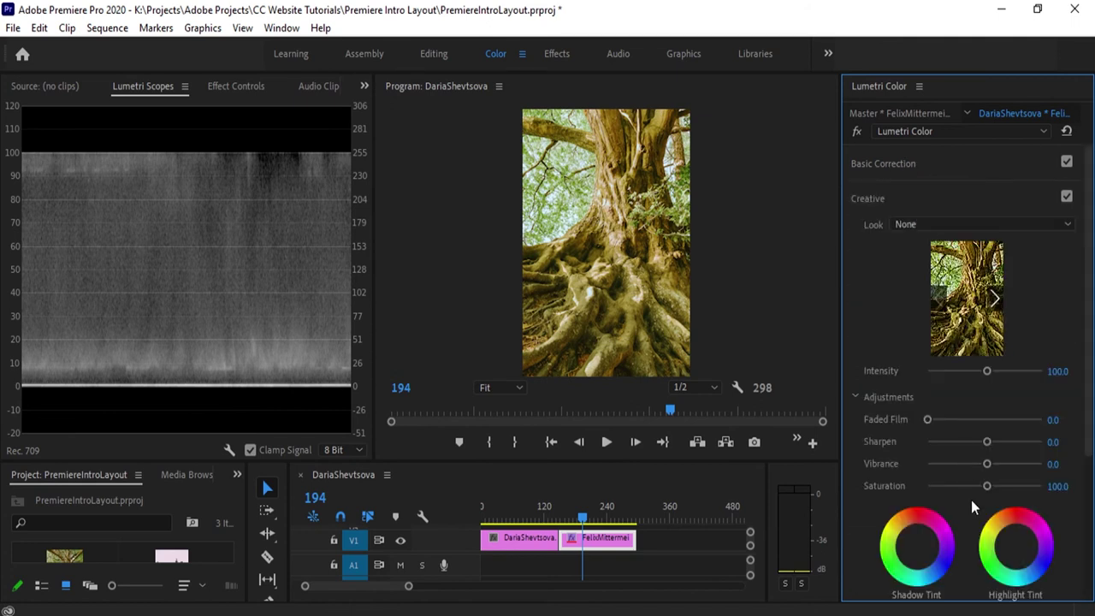
scroll(971, 500, "down", 2)
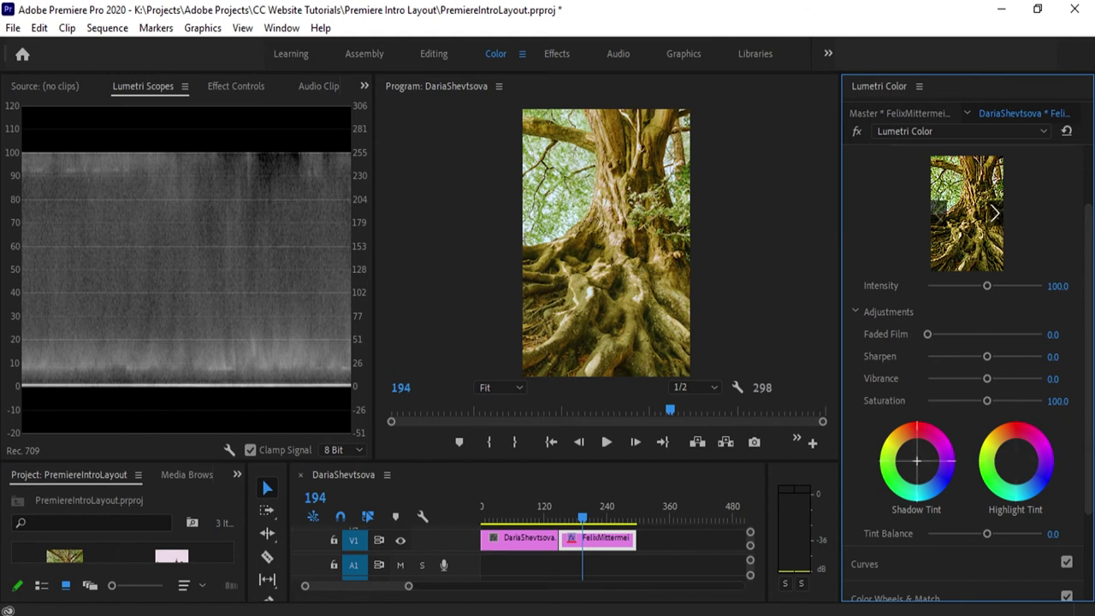
Test Shadow Tint, Highlight Tint and Tint Balance, then reset both tint wheels to neutral
left_click_drag(922, 459, 939, 451)
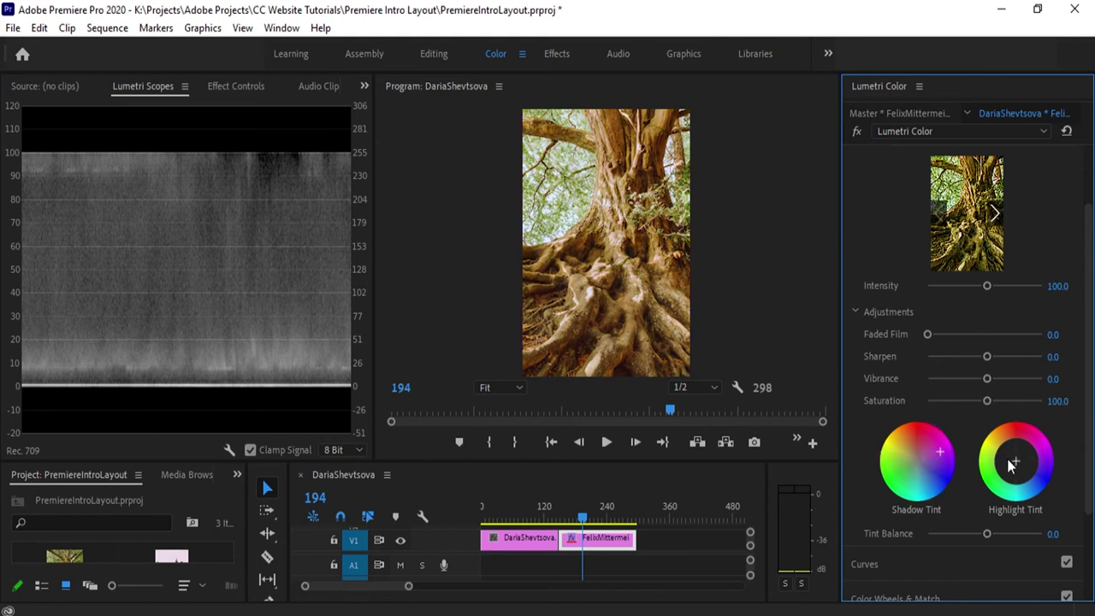
mouse_move(1018, 464)
left_mouse_down()
mouse_move(1022, 447)
mouse_move(1003, 457)
left_mouse_up()
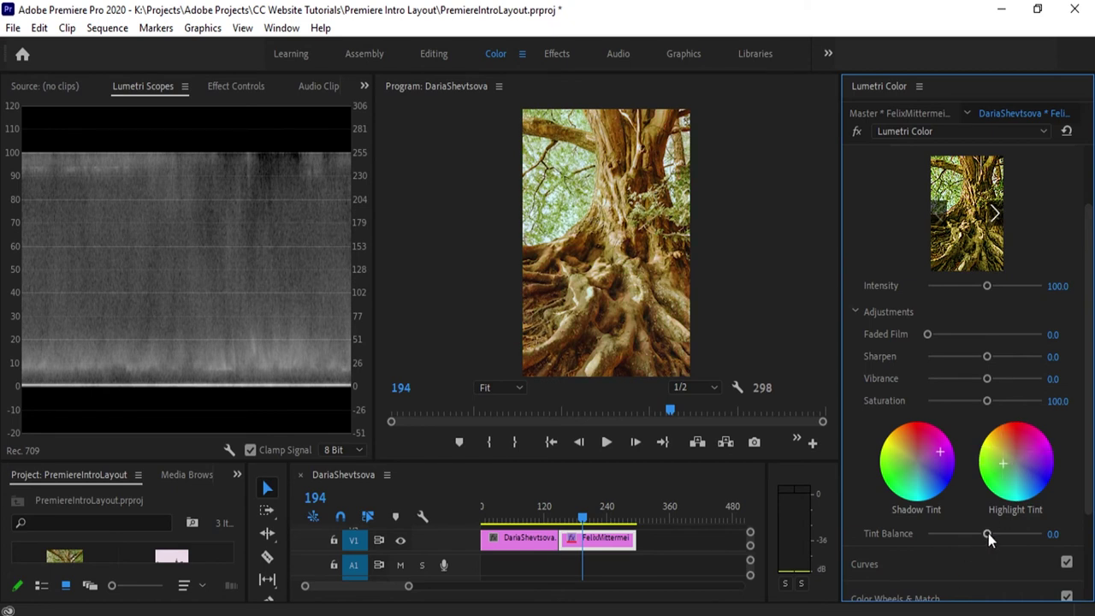
mouse_move(988, 533)
left_mouse_down()
mouse_move(968, 538)
mouse_move(1019, 537)
mouse_move(943, 535)
mouse_move(995, 537)
left_mouse_up()
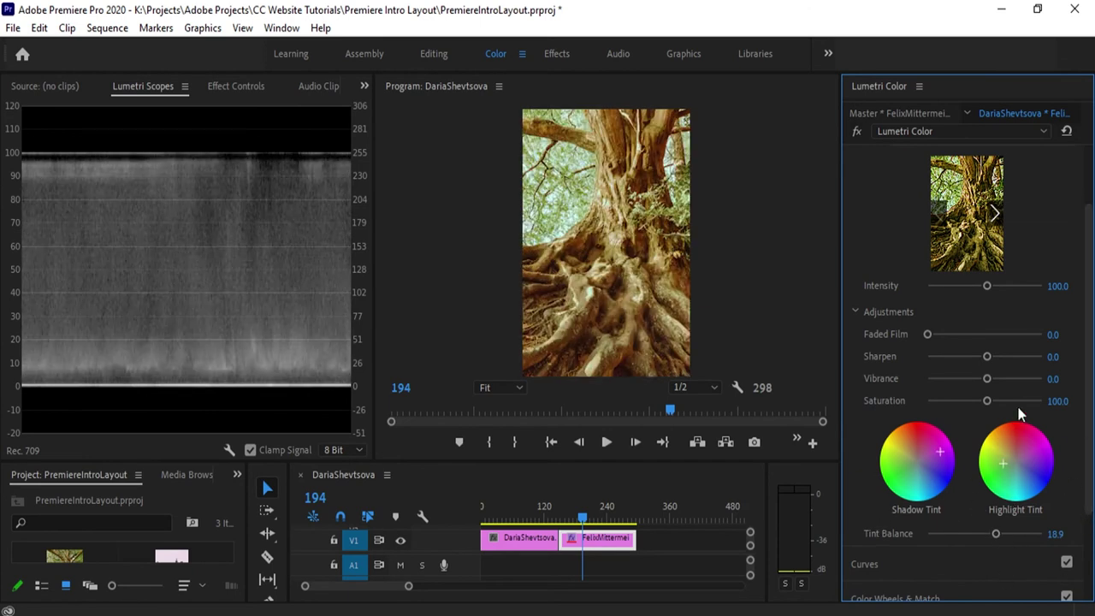
double_click(914, 458)
double_click(1011, 463)
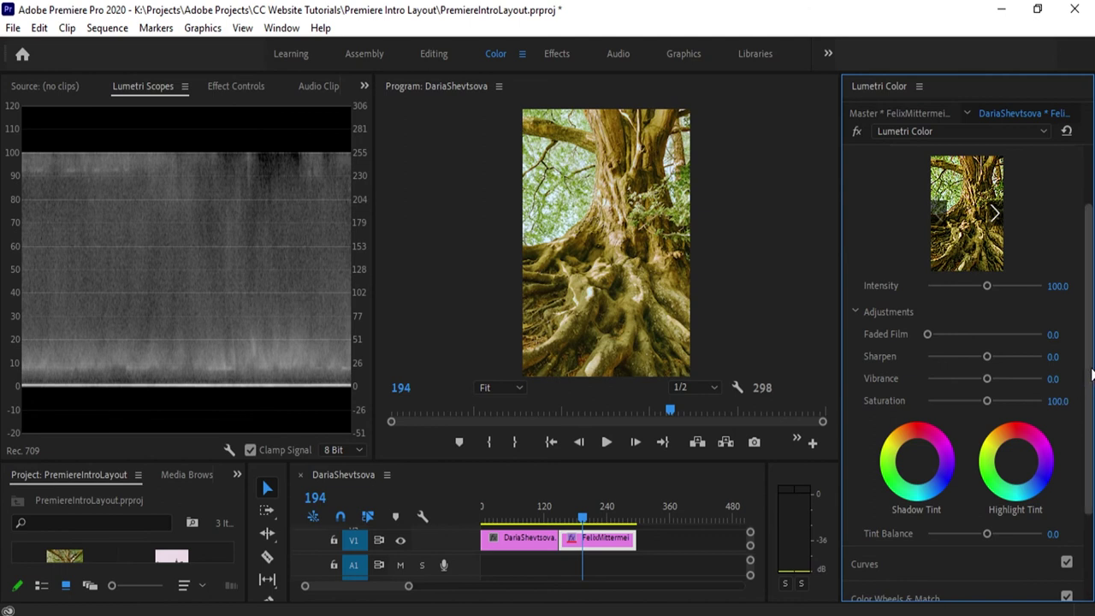
Expand the Curves section and scroll through the RGB and Hue Saturation curves
scroll(1092, 378, "down", 3)
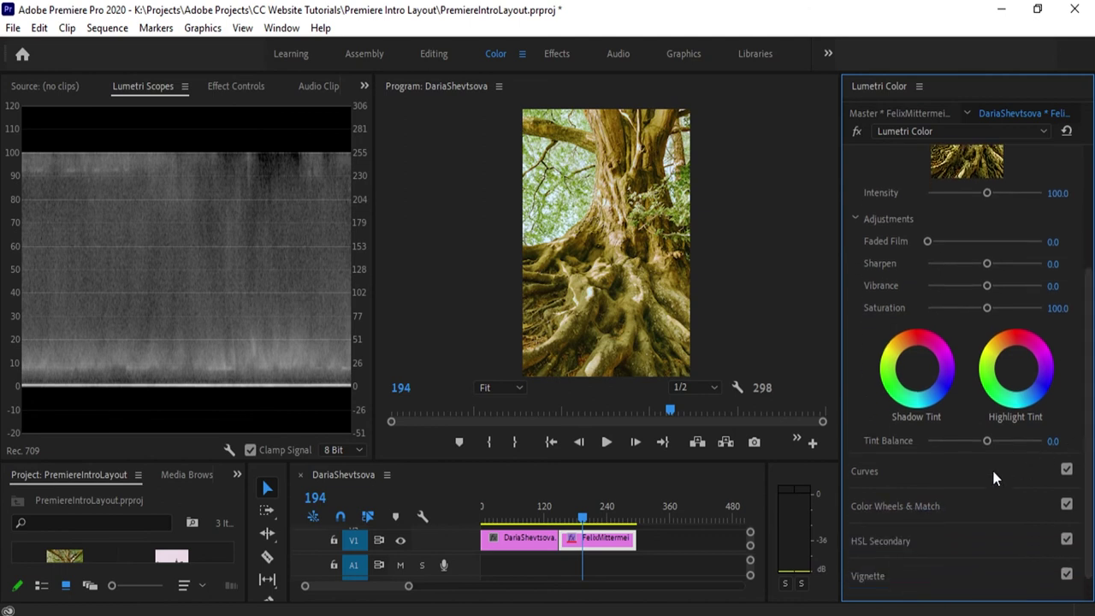
left_click(992, 467)
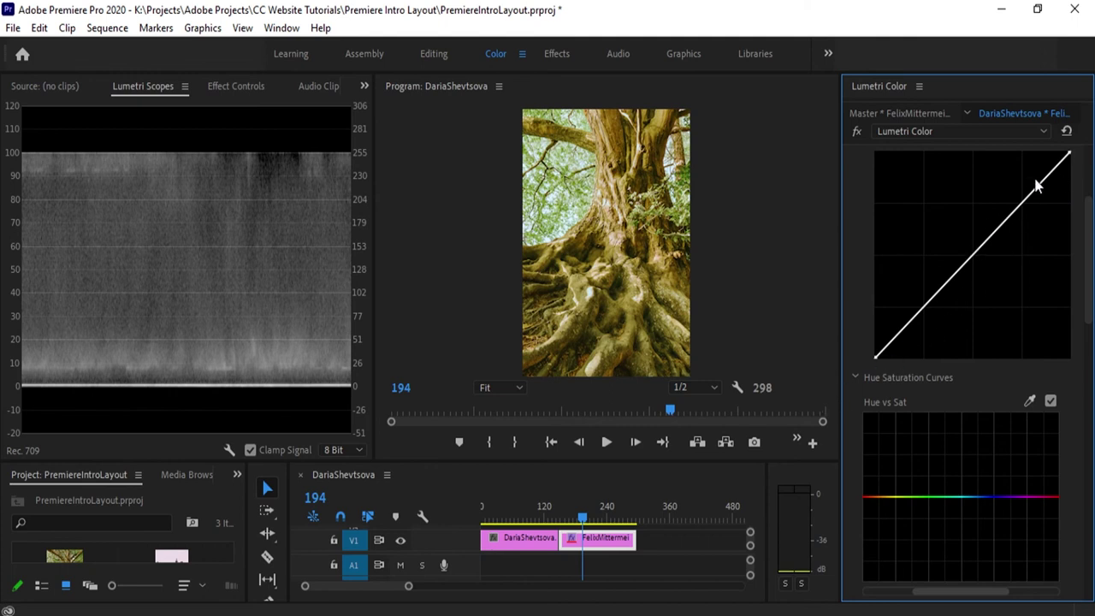
scroll(922, 372, "down", 3)
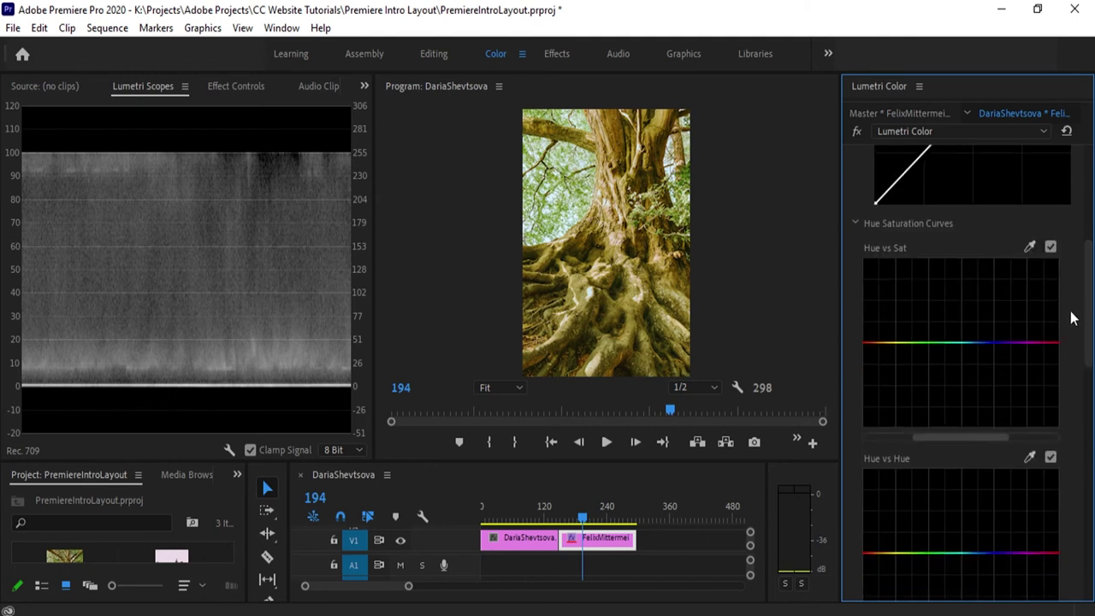
scroll(1084, 289, "down", 5)
scroll(1083, 343, "down", 4)
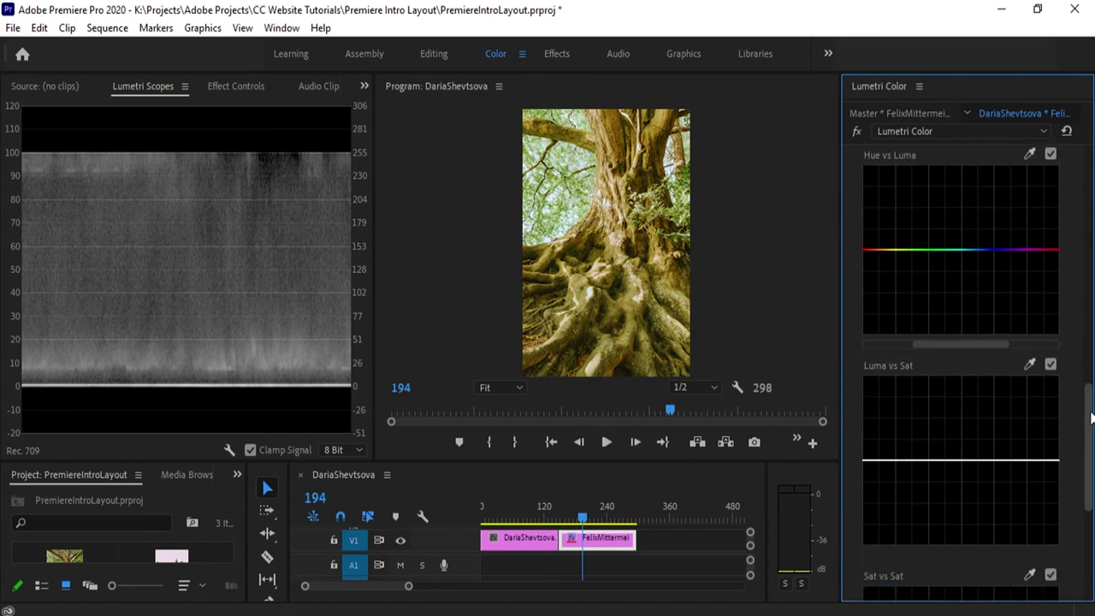
scroll(1084, 342, "up", 15)
scroll(1083, 342, "up", 1)
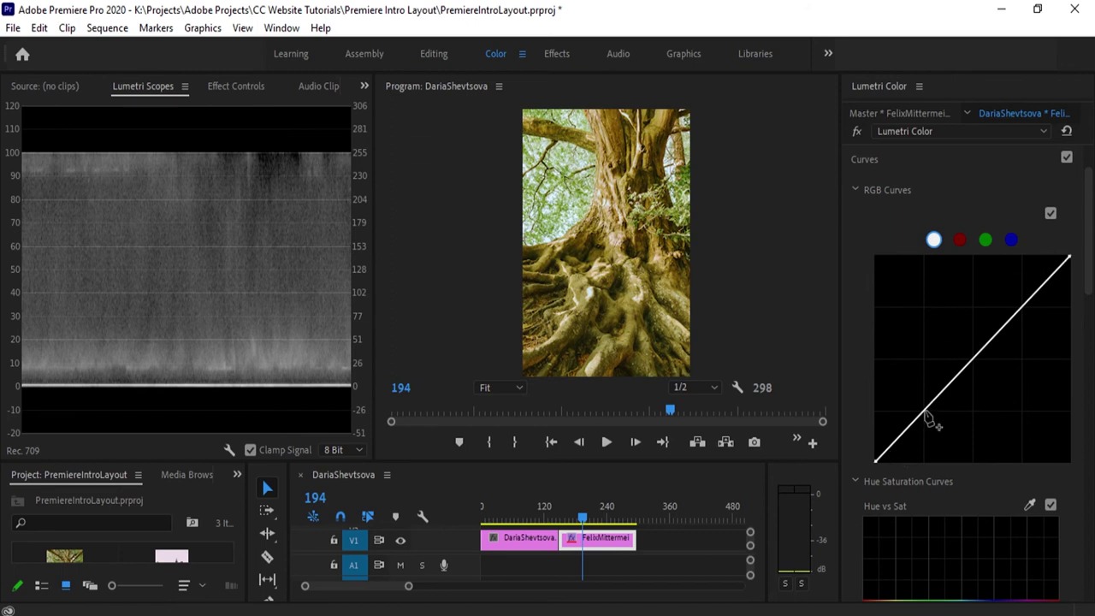
Lift the master RGB curve's lower point, then add an upper point and pull it down
left_click(927, 417)
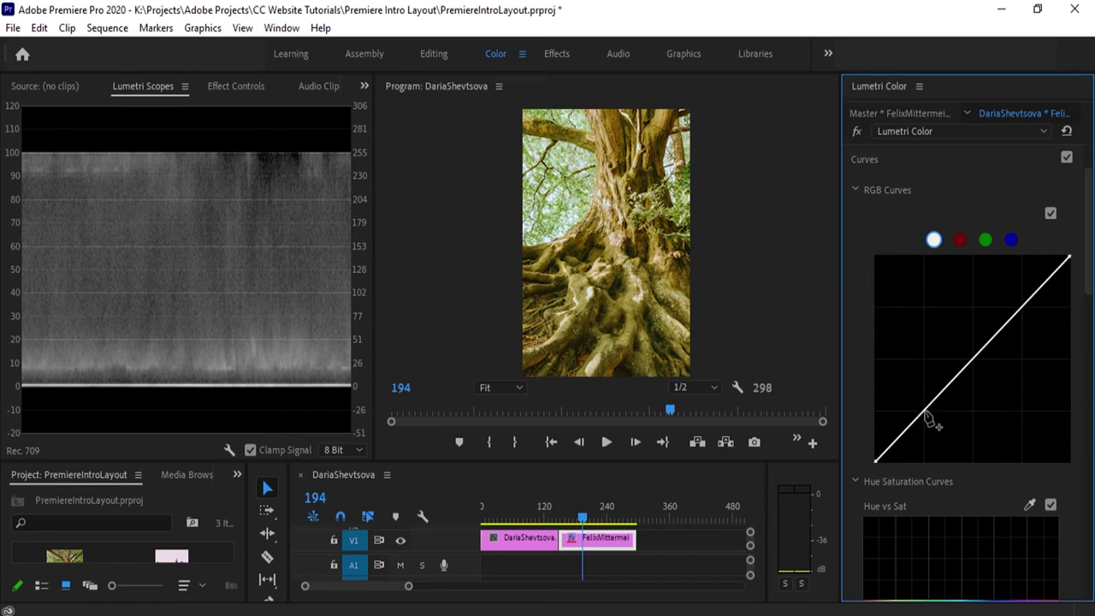
mouse_move(926, 417)
left_mouse_down()
mouse_move(912, 374)
mouse_move(929, 440)
mouse_move(913, 390)
mouse_move(939, 434)
mouse_move(890, 395)
mouse_move(932, 408)
mouse_move(945, 447)
mouse_move(910, 374)
mouse_move(931, 417)
left_mouse_up()
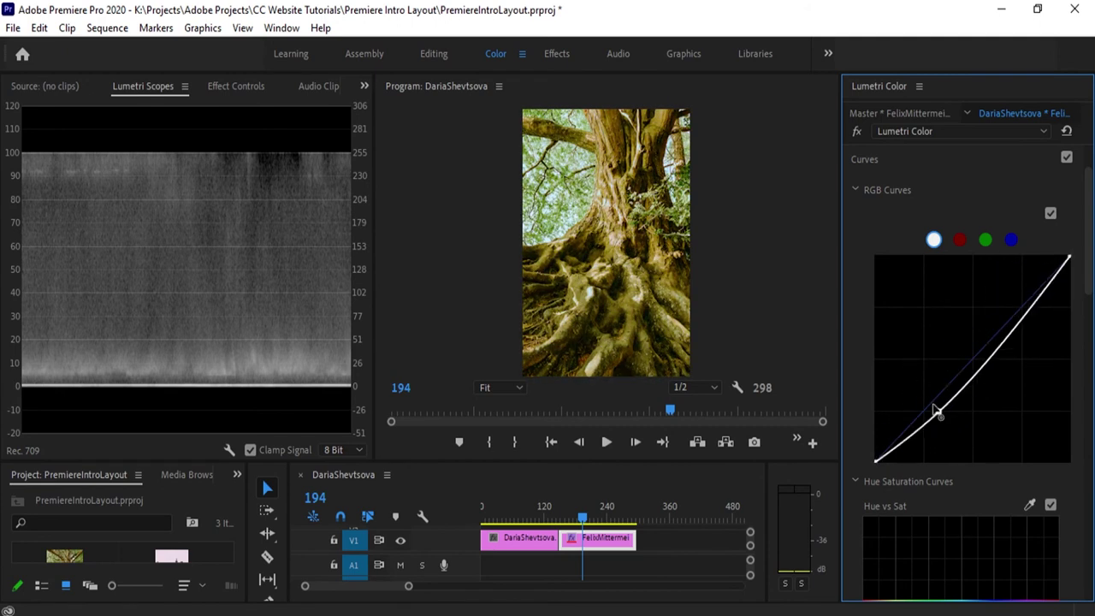
left_click_drag(936, 408, 904, 408)
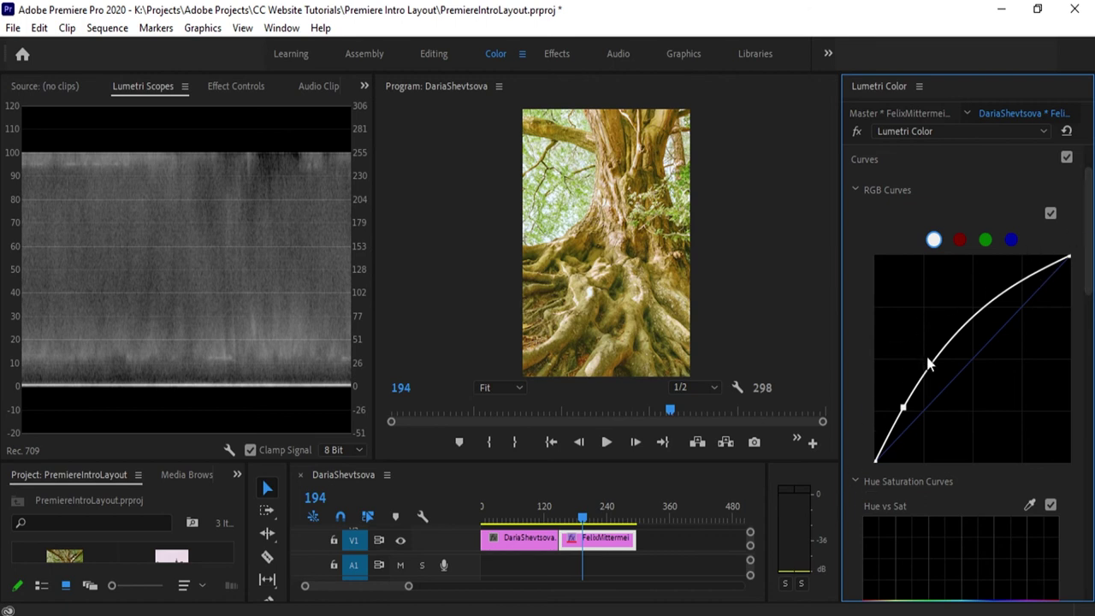
left_click(1016, 295)
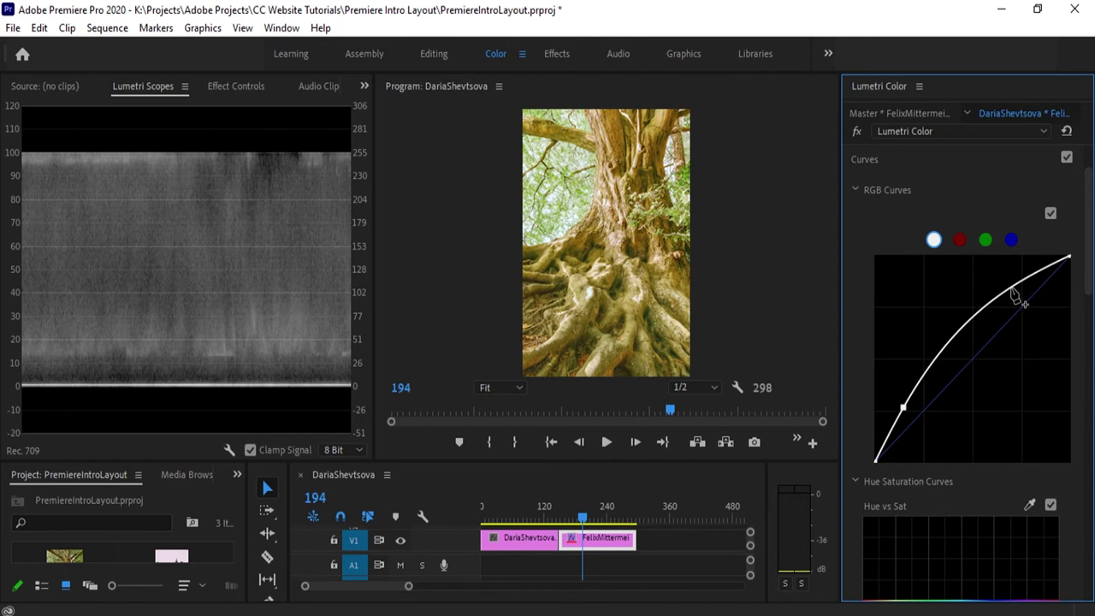
left_click(1011, 289)
left_click_drag(1012, 292, 1027, 332)
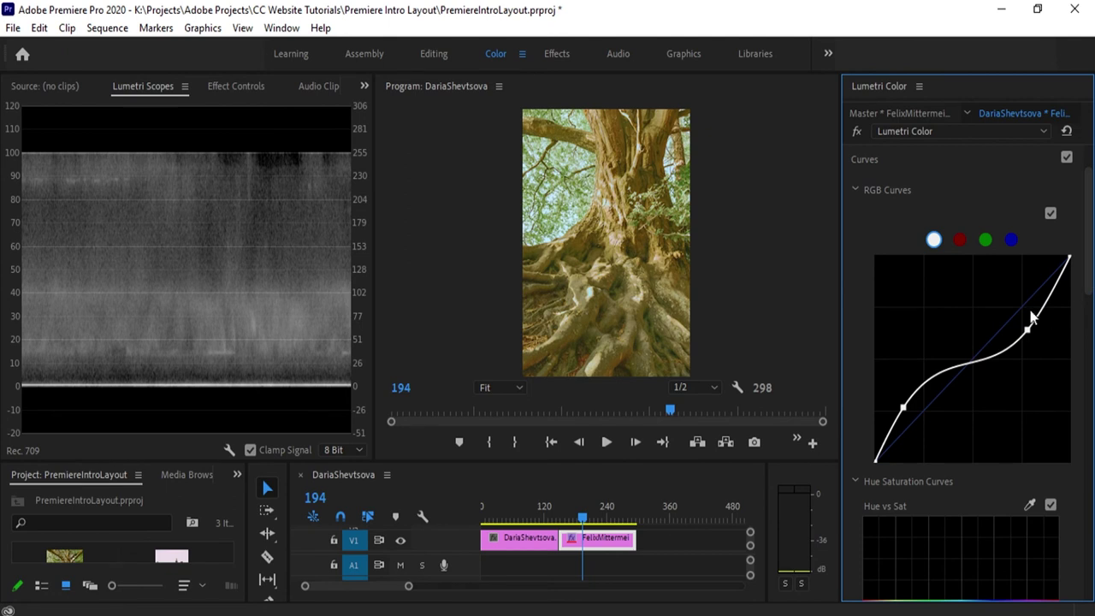
Rework the master curve into a wave: lift the shadow point, dip the middle, raise the top
mouse_move(1029, 333)
left_mouse_down()
mouse_move(1012, 294)
mouse_move(1028, 377)
mouse_move(953, 452)
mouse_move(913, 422)
mouse_move(961, 420)
mouse_move(993, 337)
mouse_move(987, 293)
mouse_move(965, 362)
mouse_move(978, 413)
mouse_move(964, 379)
left_mouse_up()
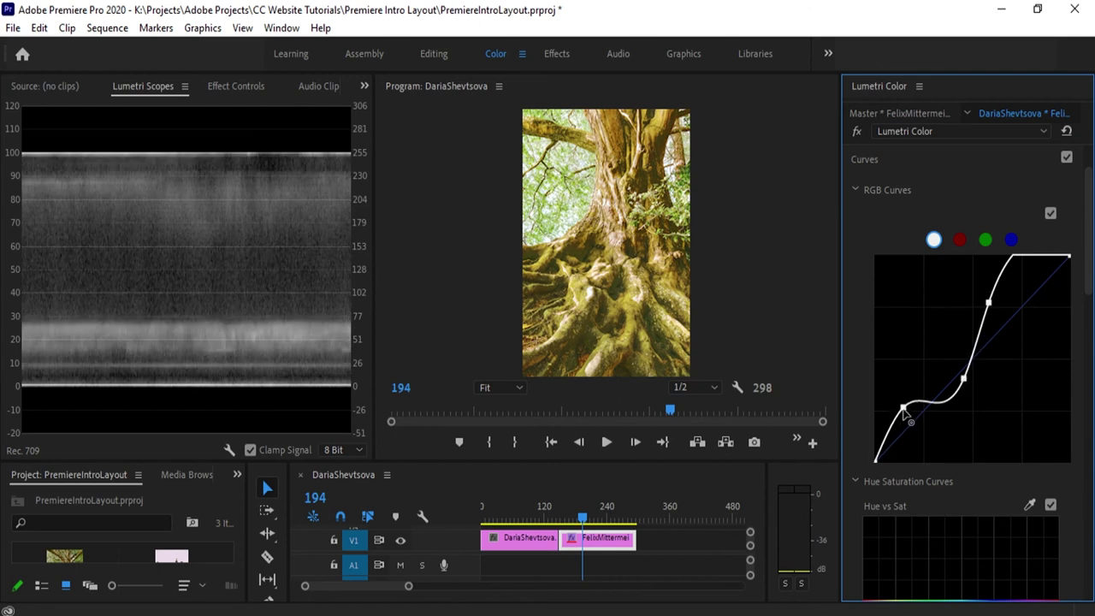
left_click_drag(904, 410, 905, 403)
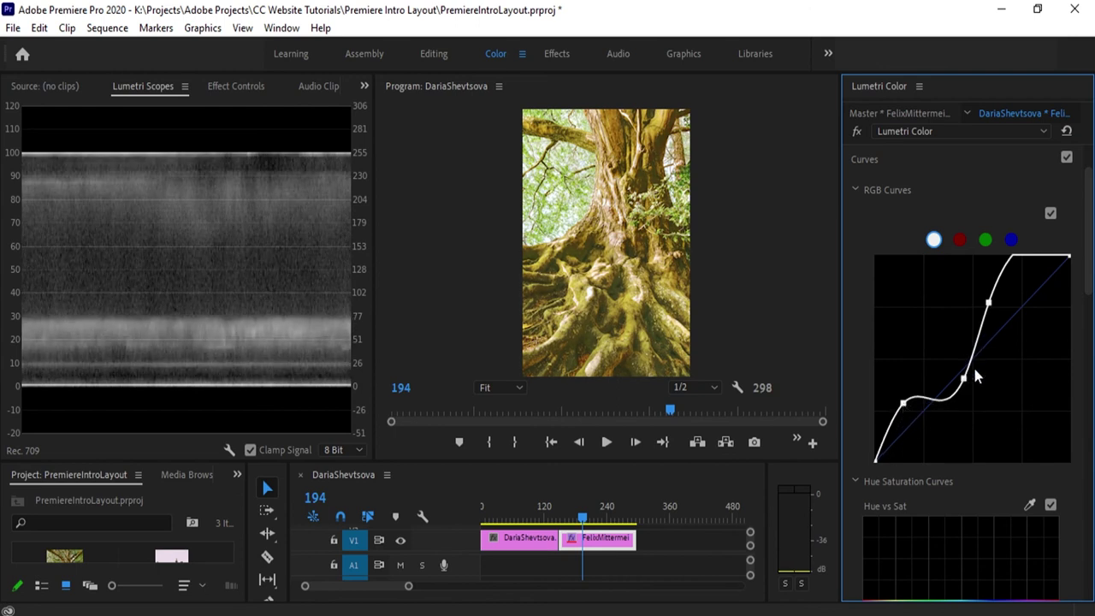
left_click_drag(965, 380, 967, 399)
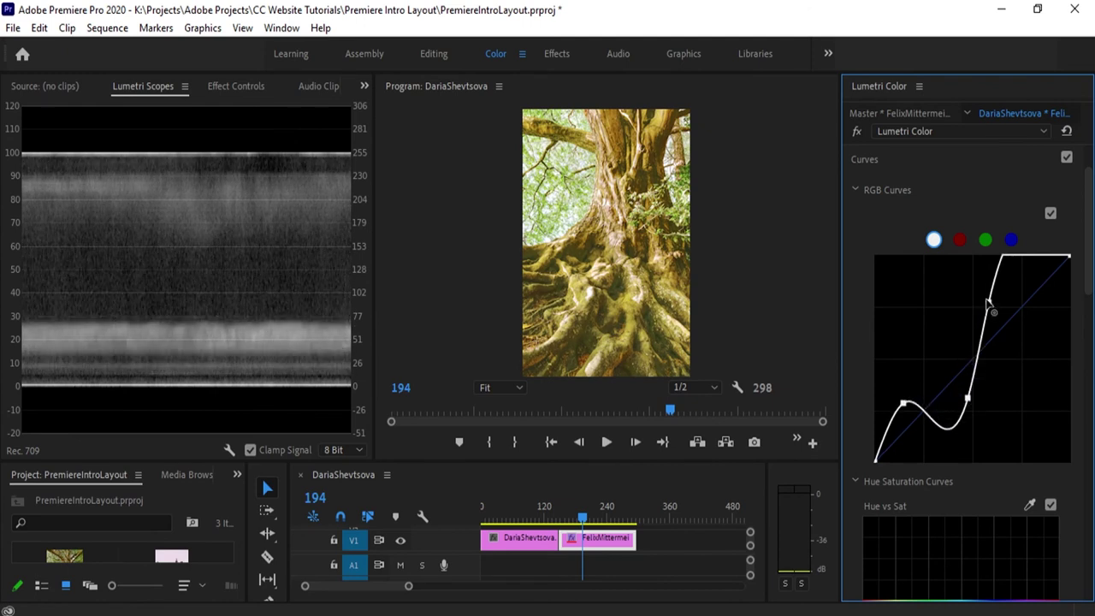
left_click_drag(988, 303, 1017, 294)
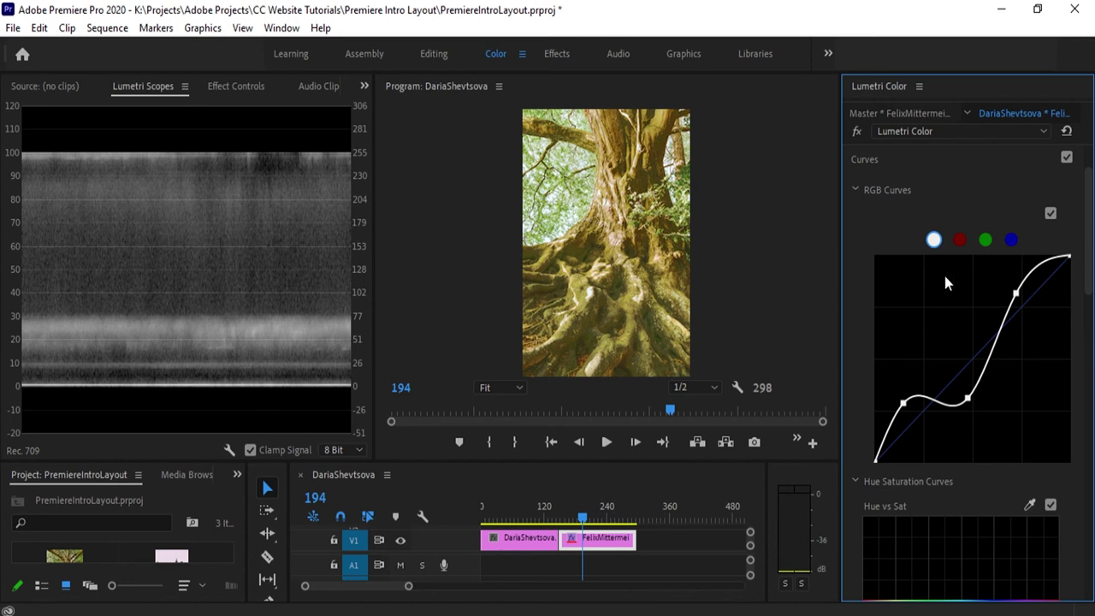
Bend the red channel curve well below the diagonal, removing the upper point, to cut red
left_click(961, 240)
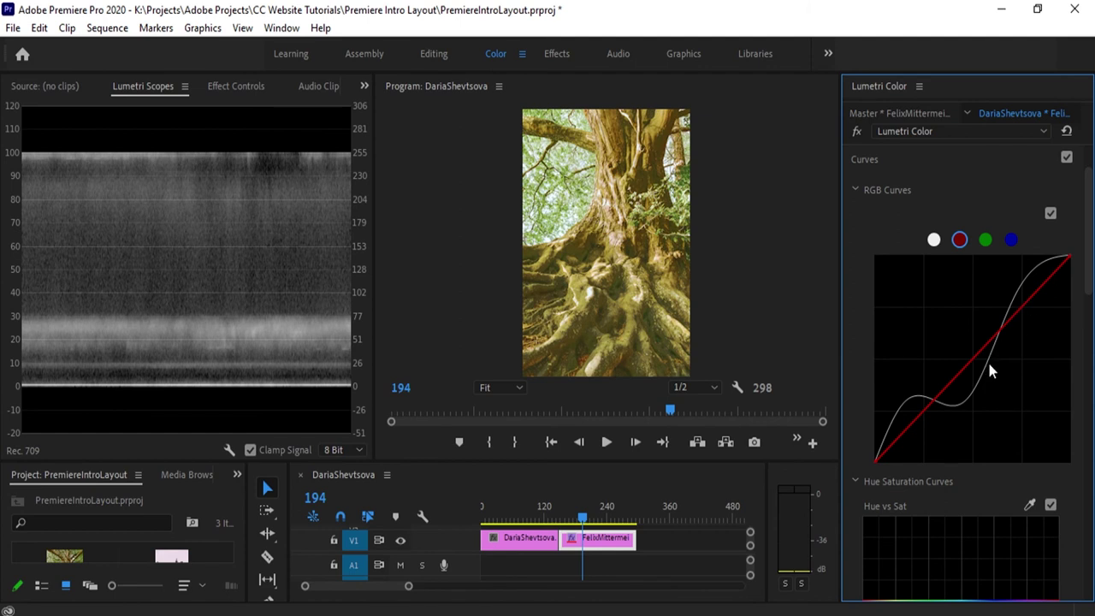
scroll(905, 430, "up", 1)
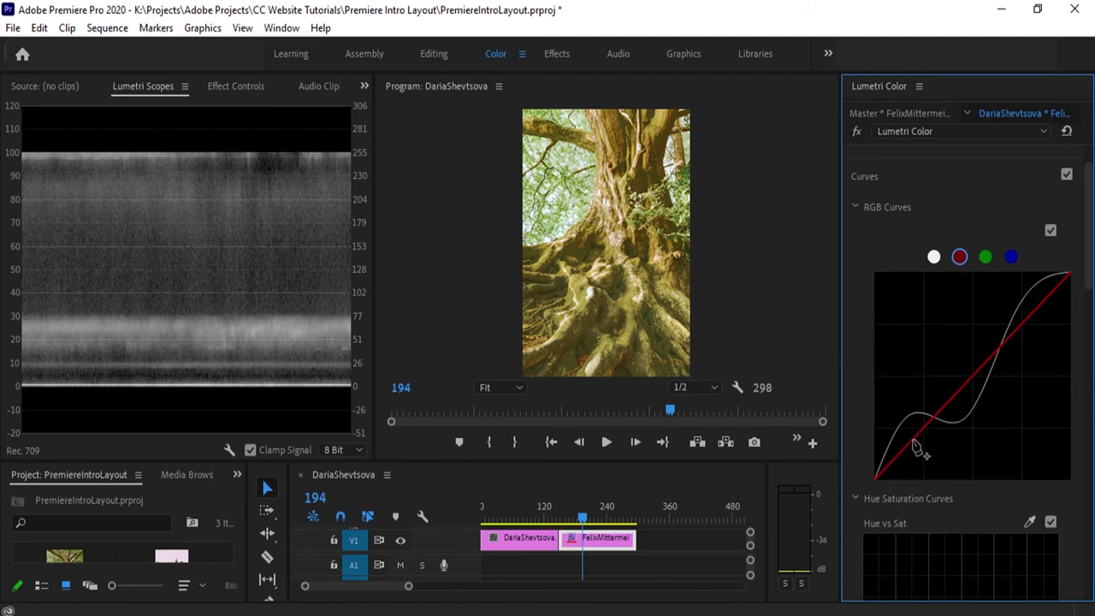
mouse_move(914, 444)
left_mouse_down()
mouse_move(902, 436)
mouse_move(922, 469)
mouse_move(916, 454)
left_mouse_up()
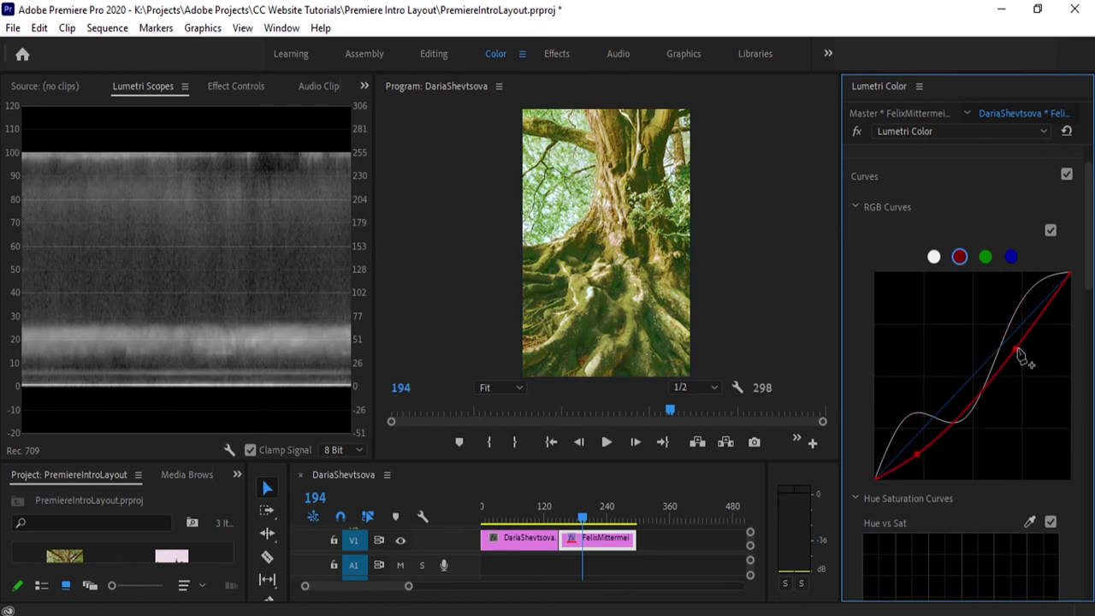
left_click_drag(1020, 354, 1013, 323)
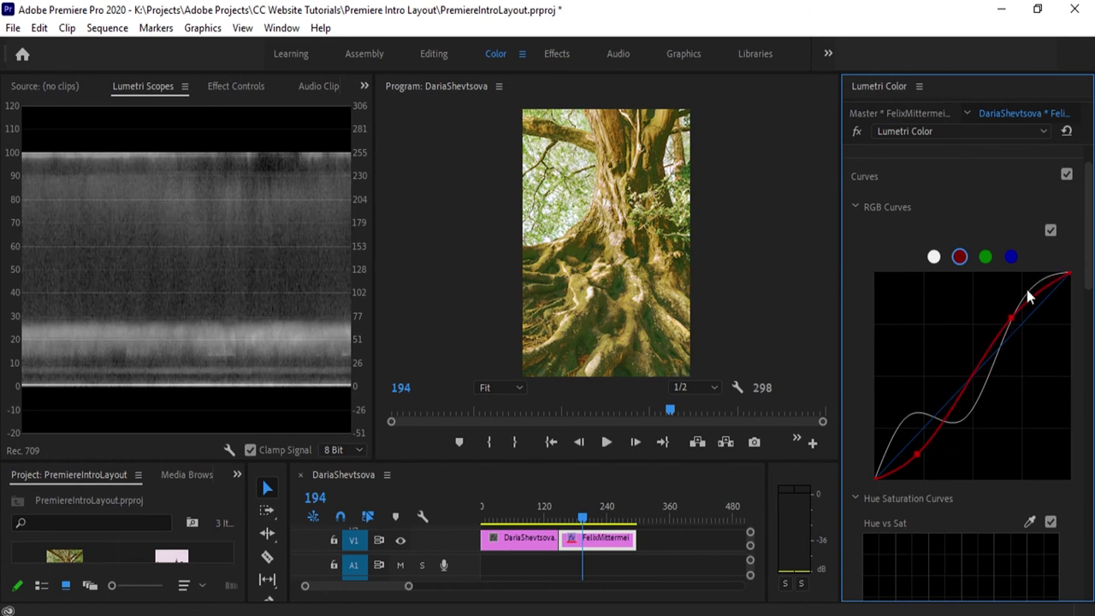
left_click(1010, 320, "ctrl")
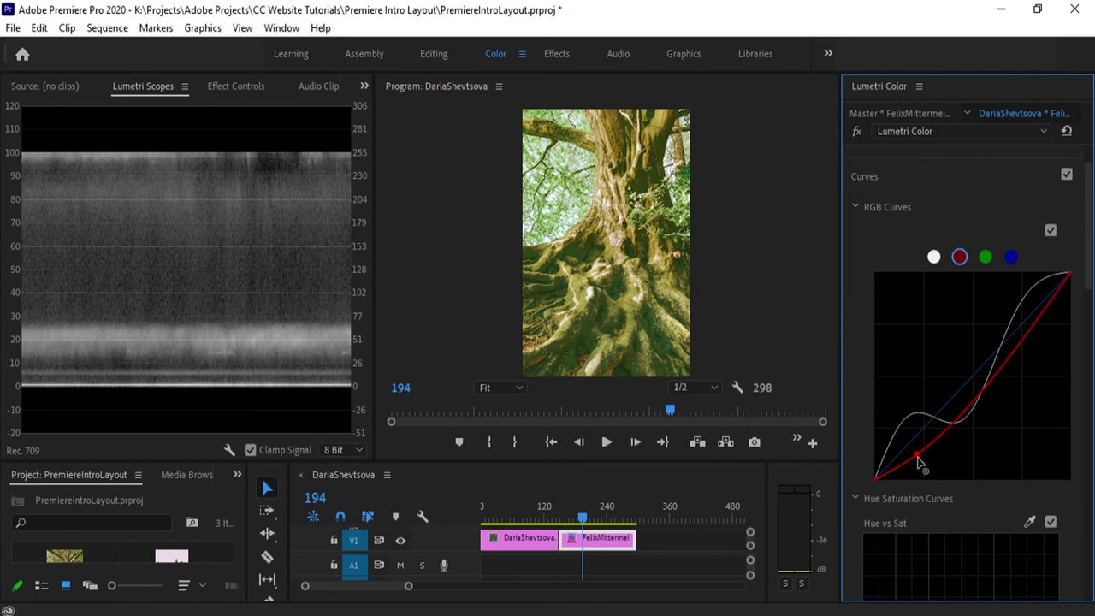
left_click_drag(917, 460, 932, 482)
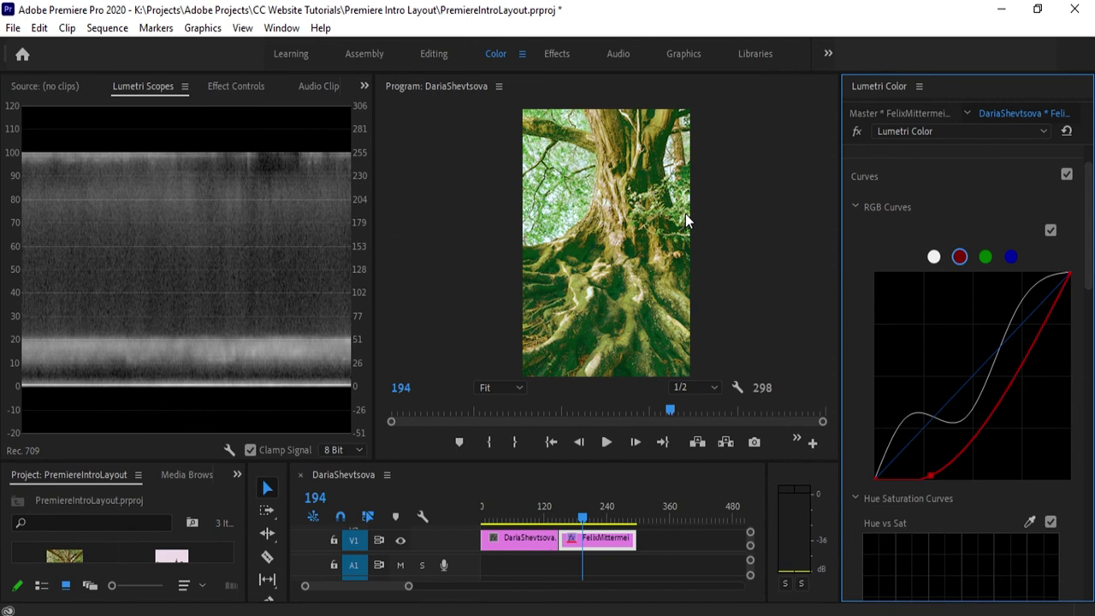
mouse_move(930, 475)
left_mouse_down()
mouse_move(909, 453)
mouse_move(932, 482)
mouse_move(930, 470)
left_mouse_up()
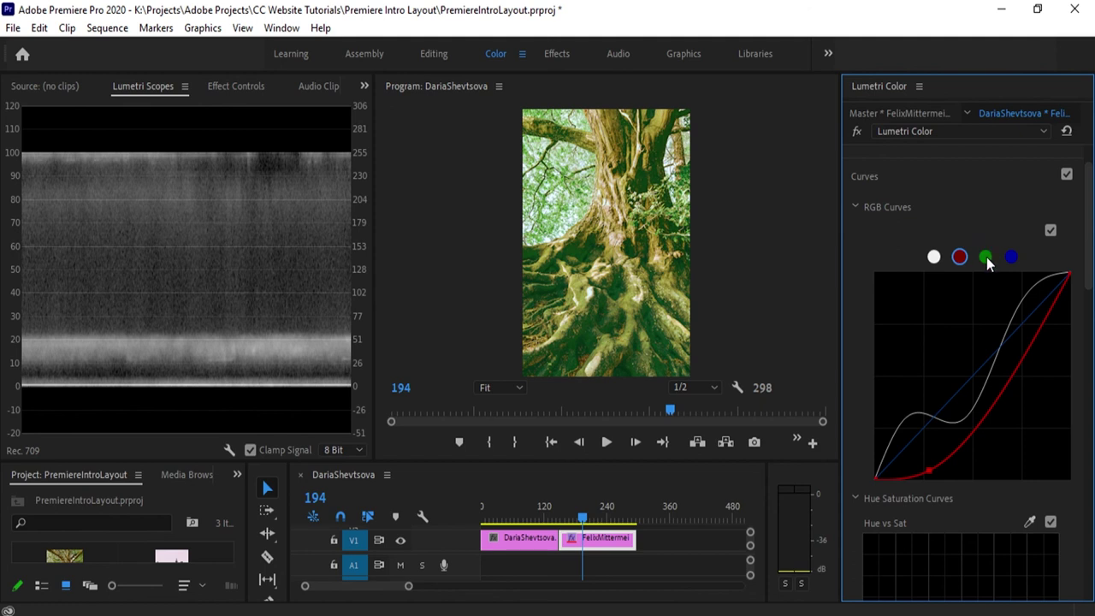
Pull the green channel curve down to an extreme, flattening its low end along the bottom
left_click(986, 258)
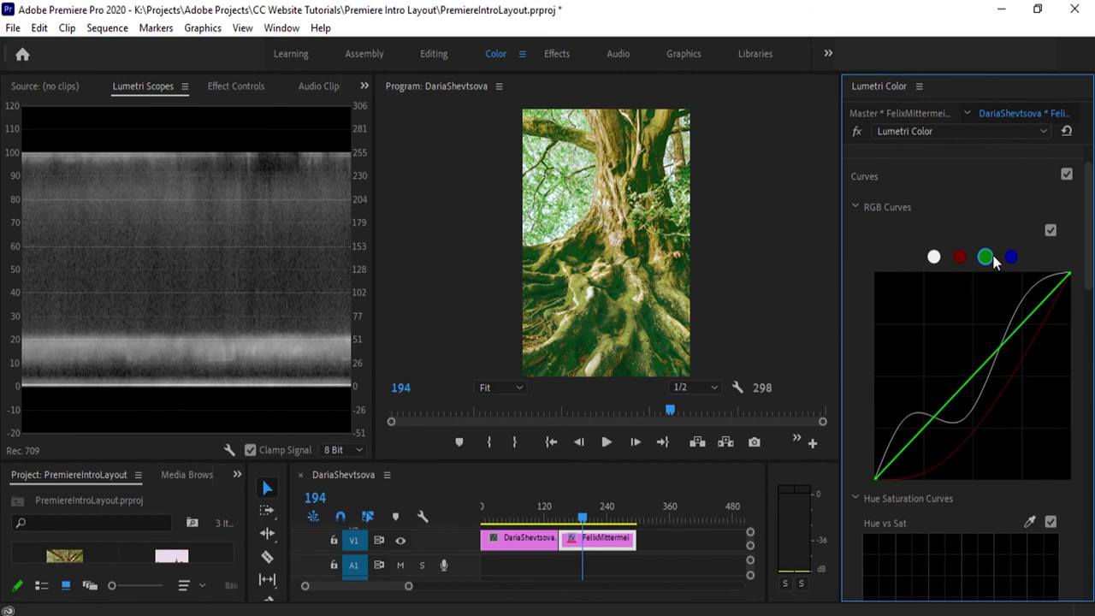
left_click_drag(924, 439, 942, 469)
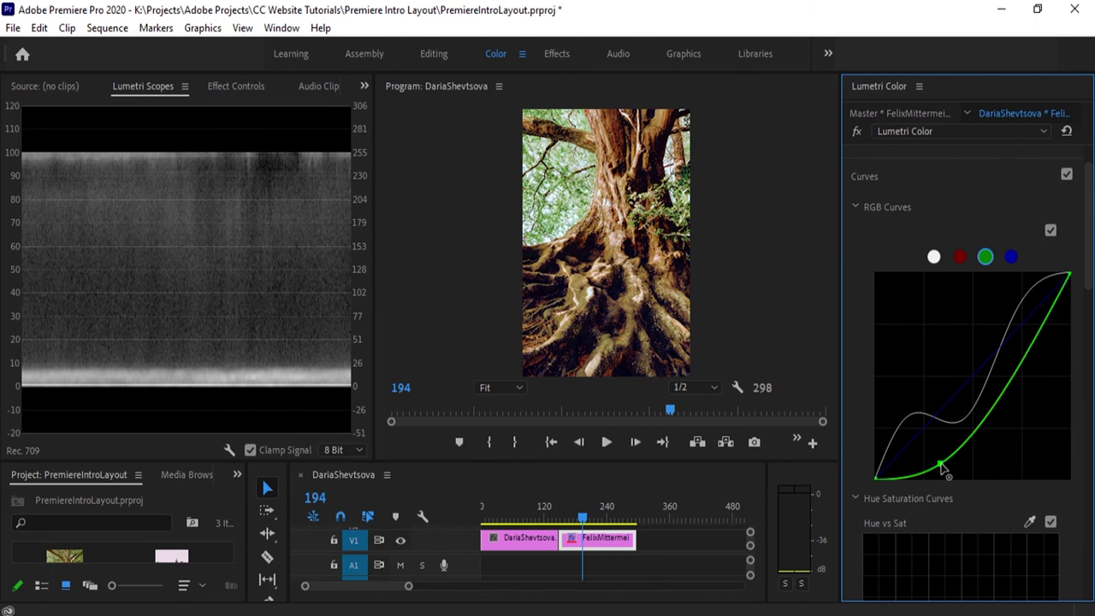
left_click_drag(941, 464, 936, 460)
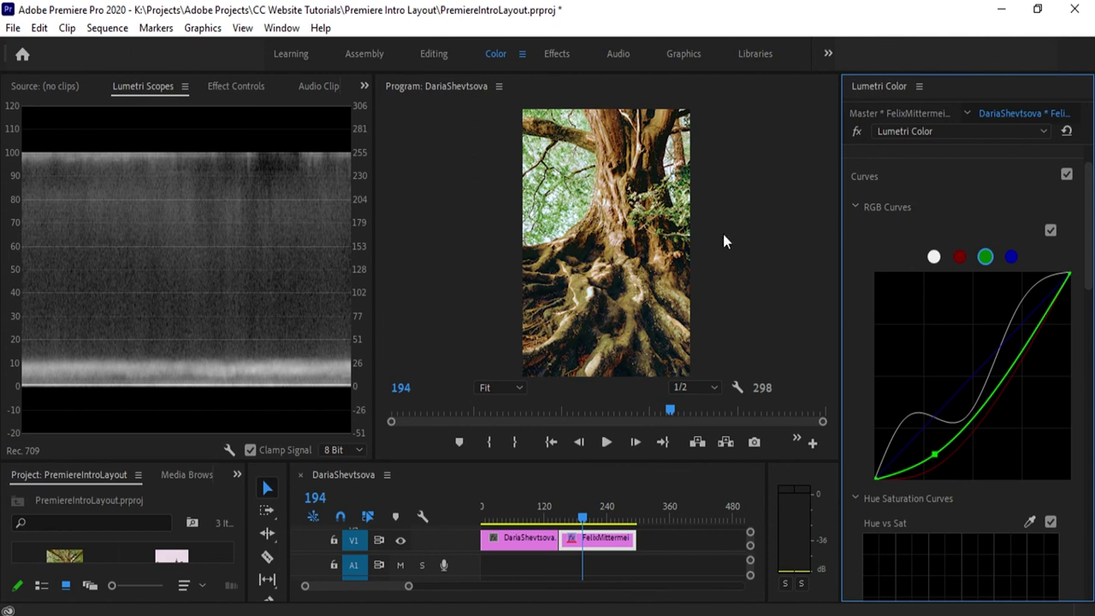
left_click_drag(935, 457, 1071, 508)
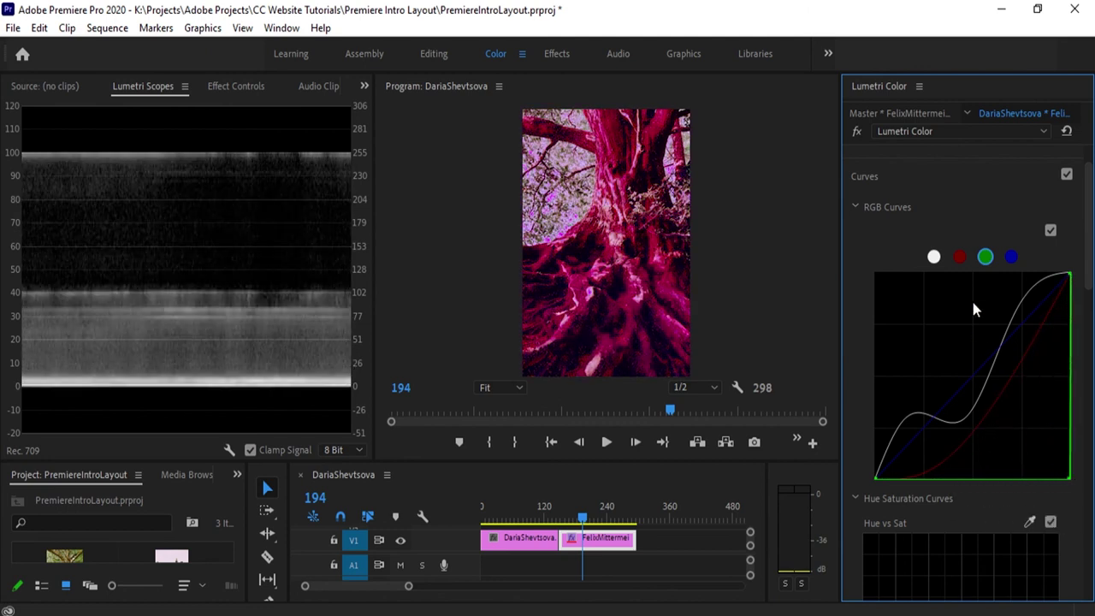
Push the red curve into the corner and blue to maximum, then reset the blue curve straight
left_click(961, 259)
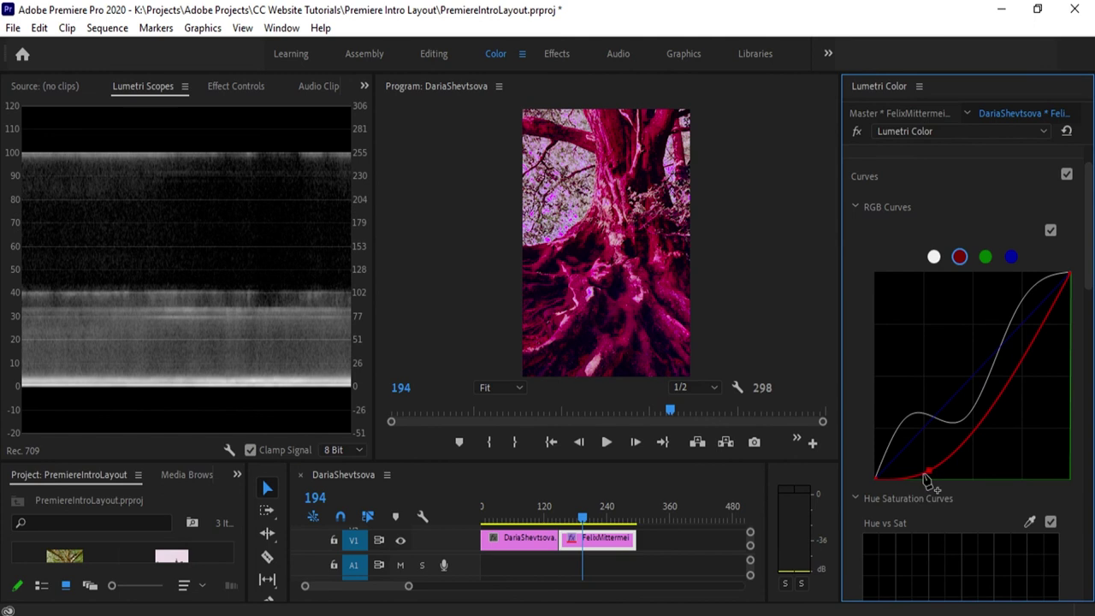
left_click_drag(928, 476, 1070, 477)
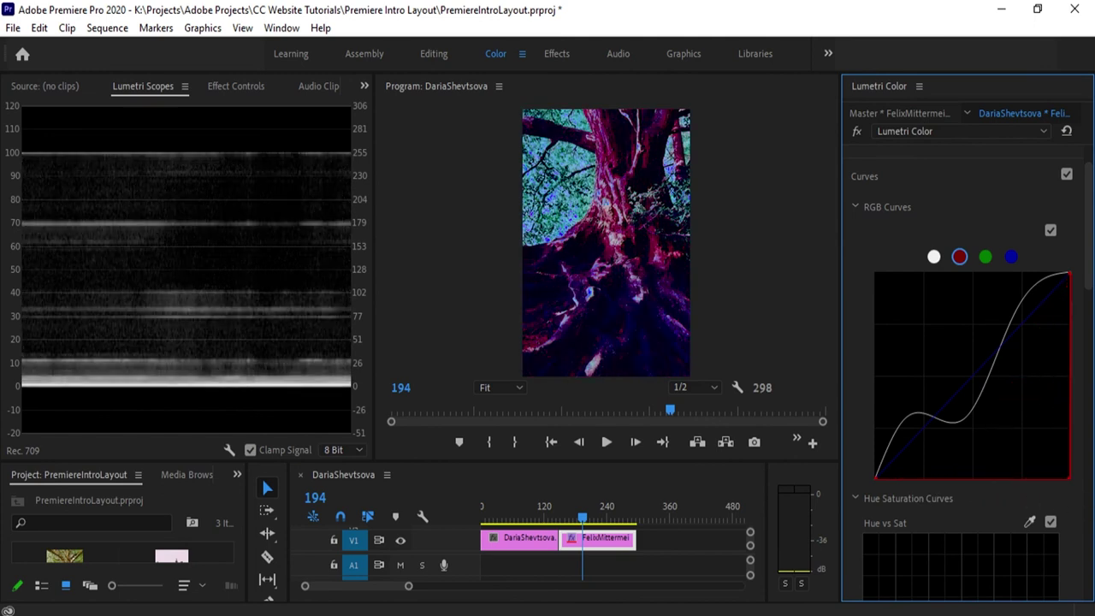
left_click(1012, 257)
left_click_drag(970, 388, 876, 274)
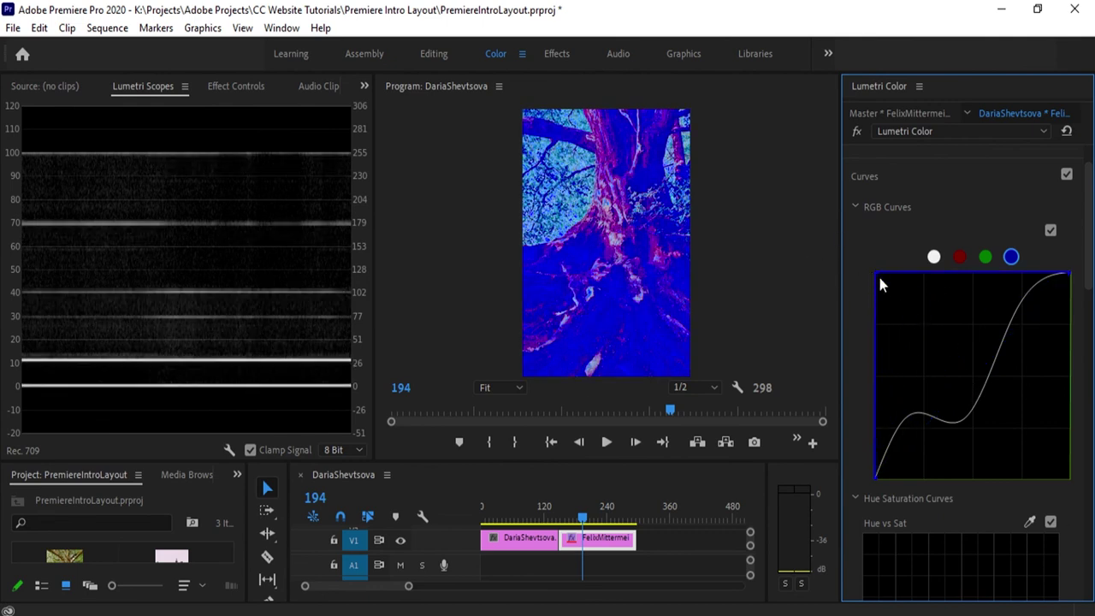
double_click(969, 346)
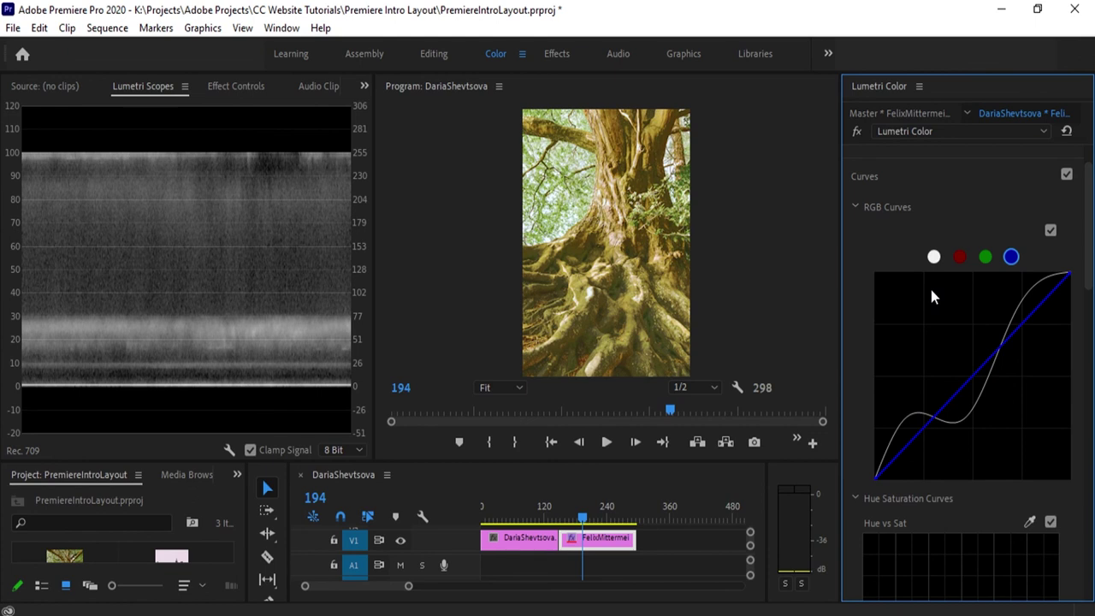
Lift the red channel curve slightly to warm the tree, flattening its upper section
left_click(960, 257)
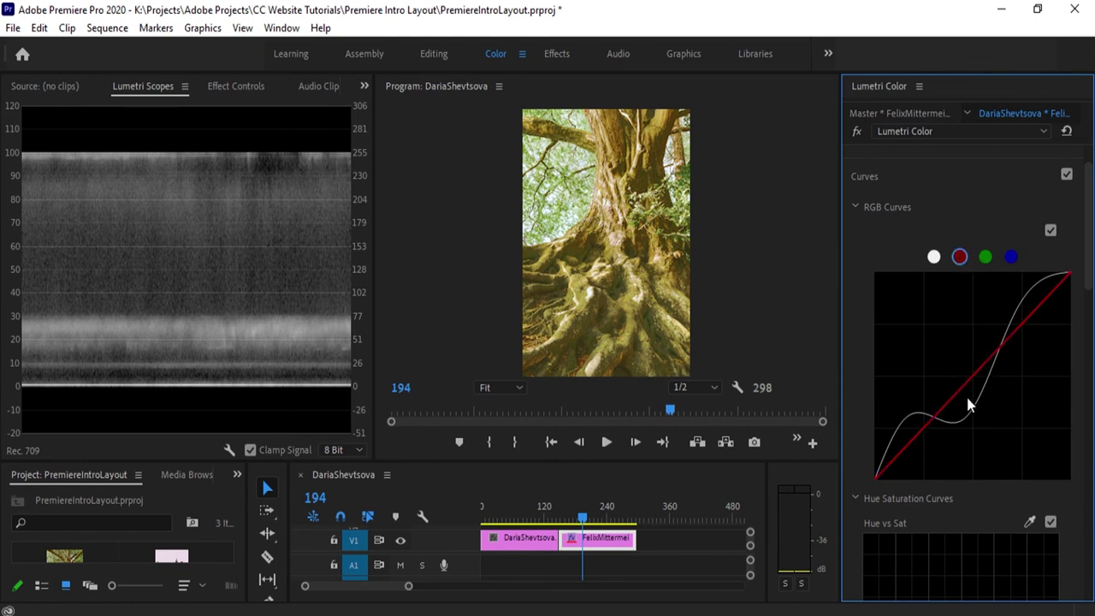
left_click_drag(958, 395, 944, 391)
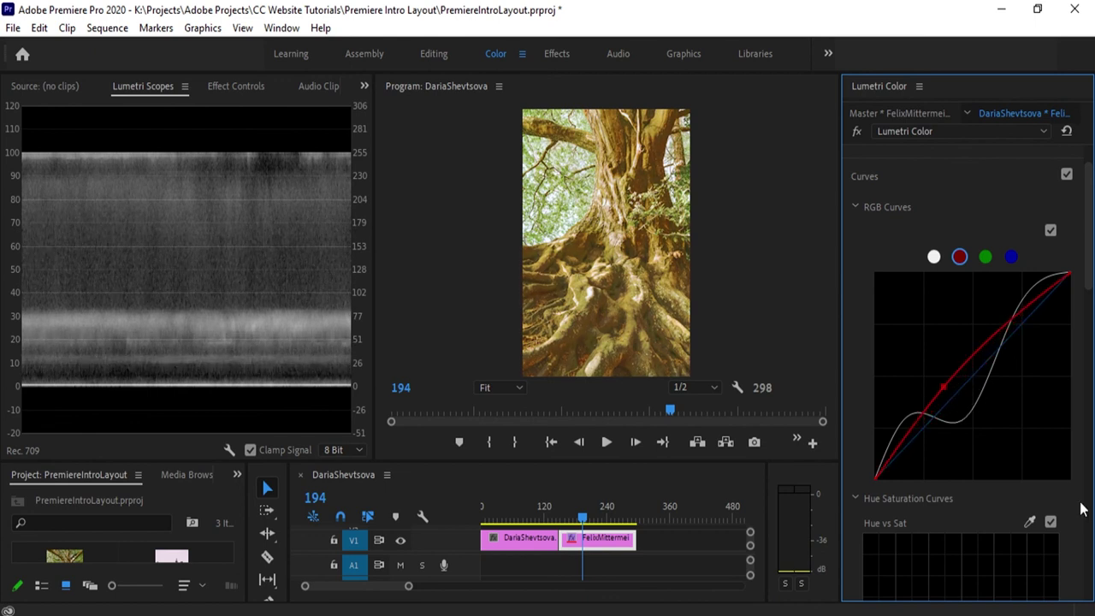
left_click_drag(1010, 330, 1008, 345)
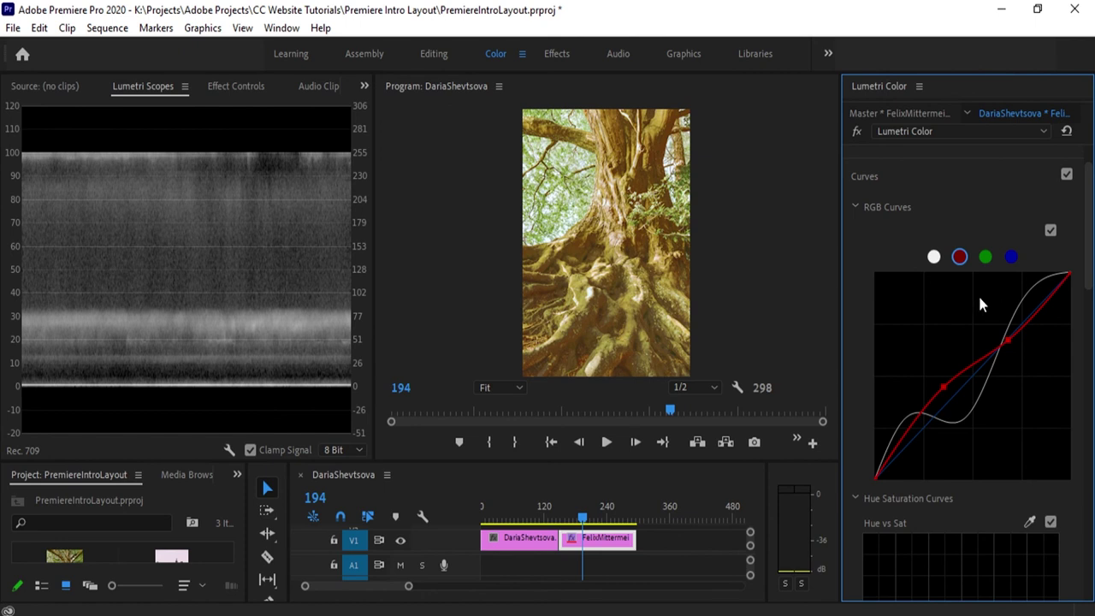
scroll(992, 406, "down", 6)
scroll(998, 410, "up", 3)
Collapse the Curves section in the Lumetri Color panel
scroll(1010, 403, "up", 4)
left_click(966, 238)
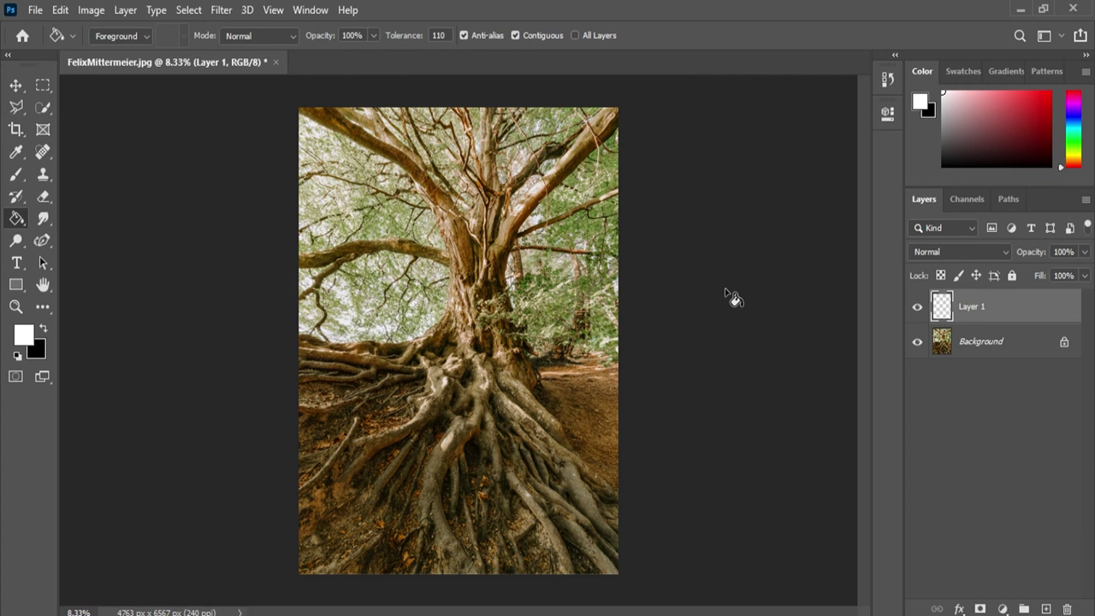
Choose the Gradient Tool with the Basics Foreground to Transparent preset and black foreground
right_click(12, 218)
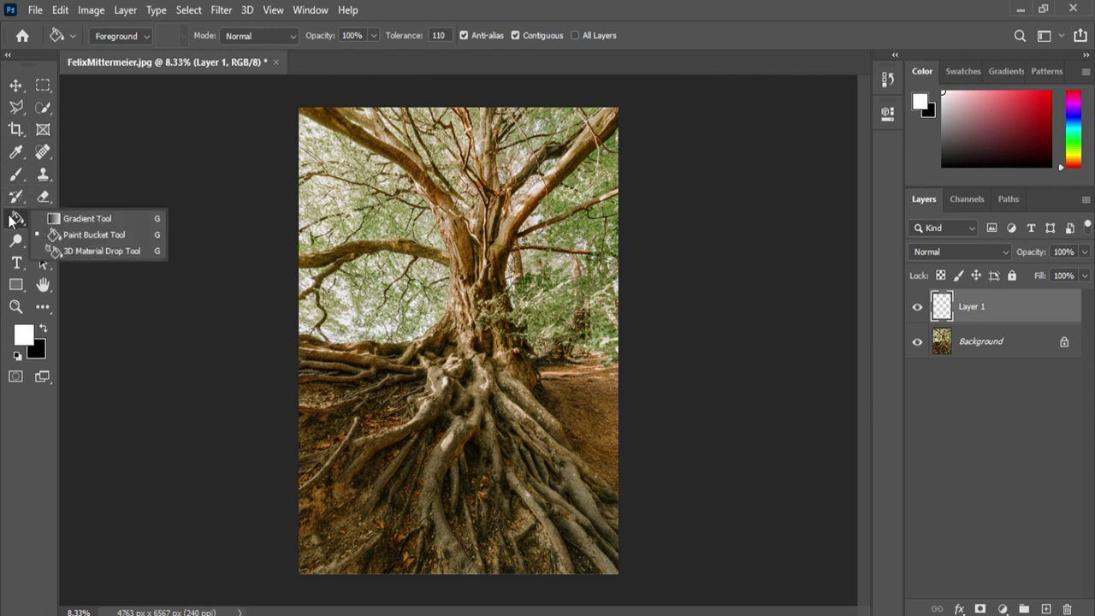
left_click(116, 220)
left_click(155, 36)
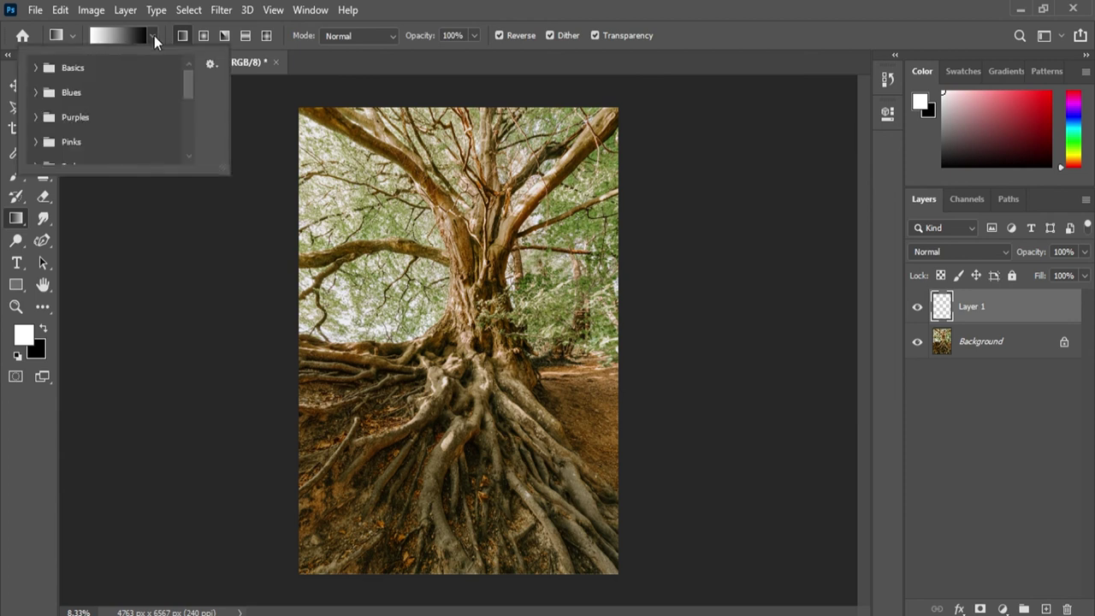
left_click(38, 68)
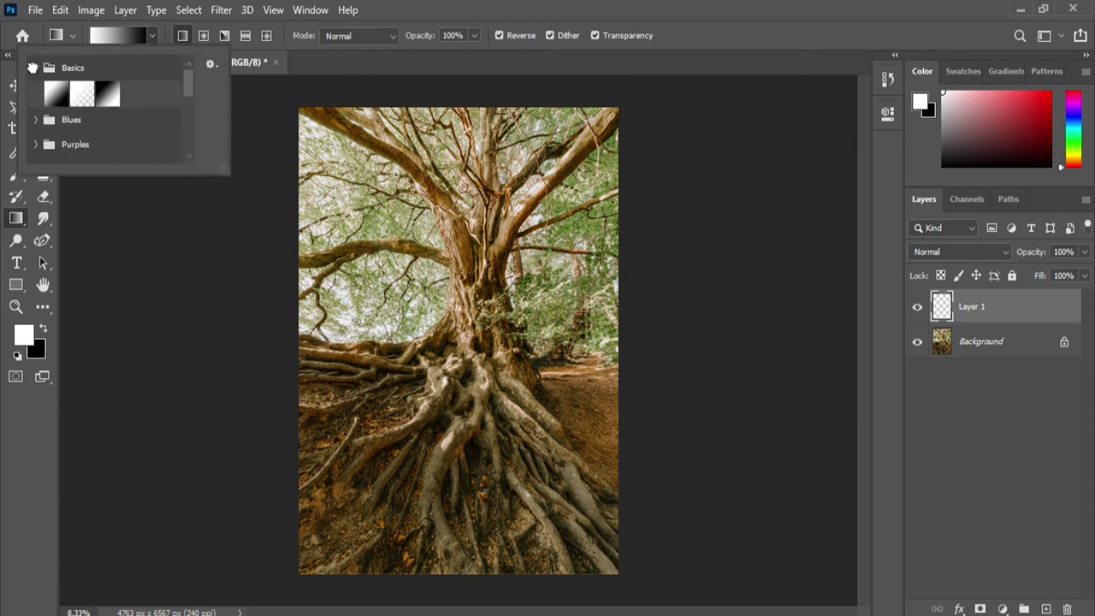
left_click(82, 94)
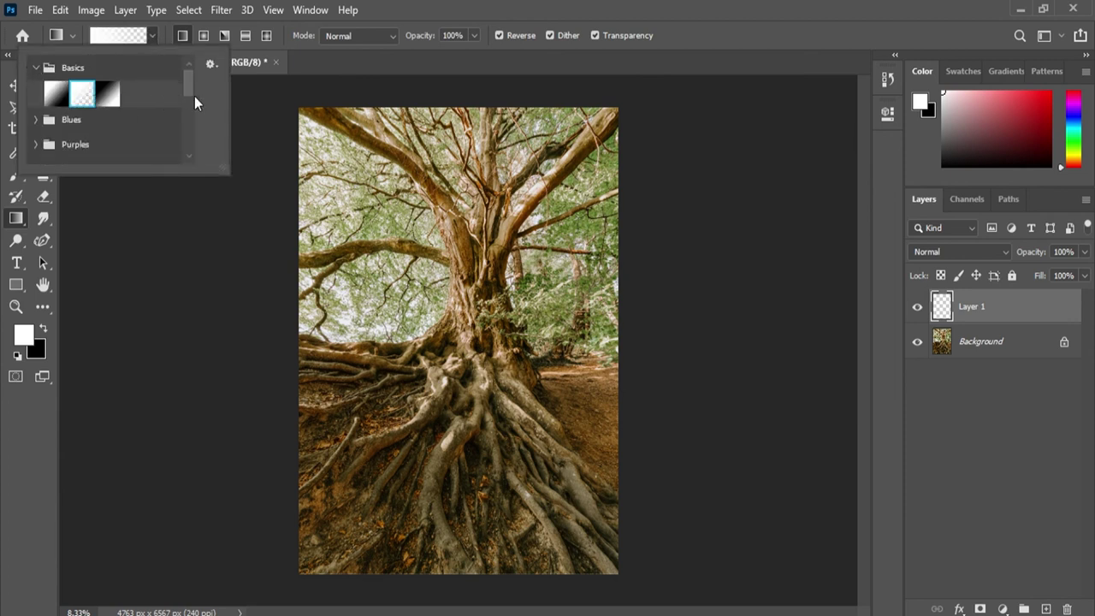
left_click(44, 327)
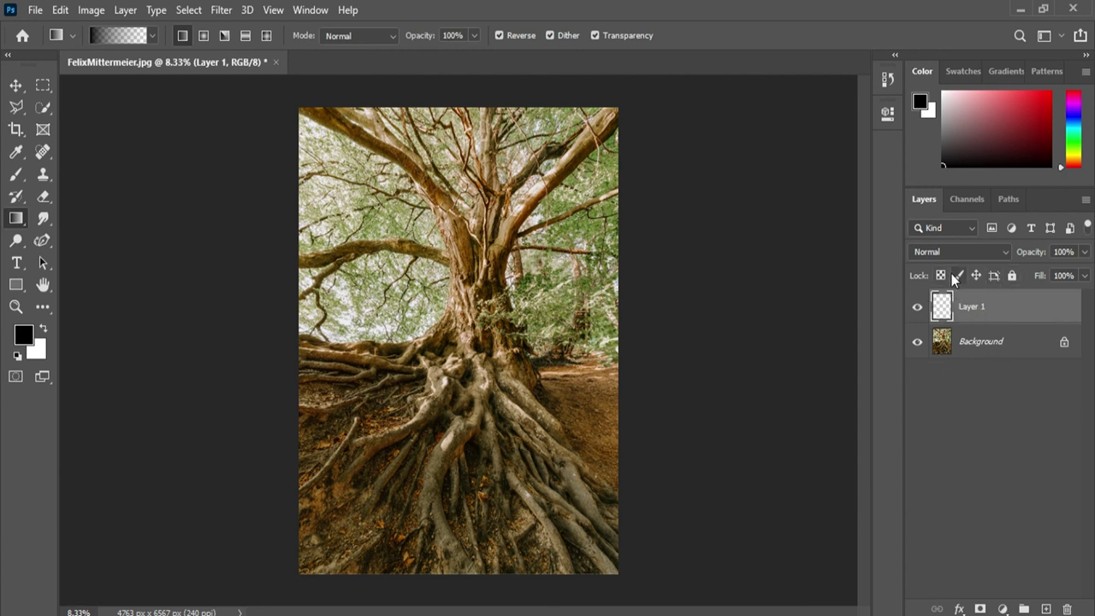
Try linear, tight radial and larger radial black gradients around the trunk, undoing each
left_click_drag(471, 318, 244, 315)
key("ctrl+z")
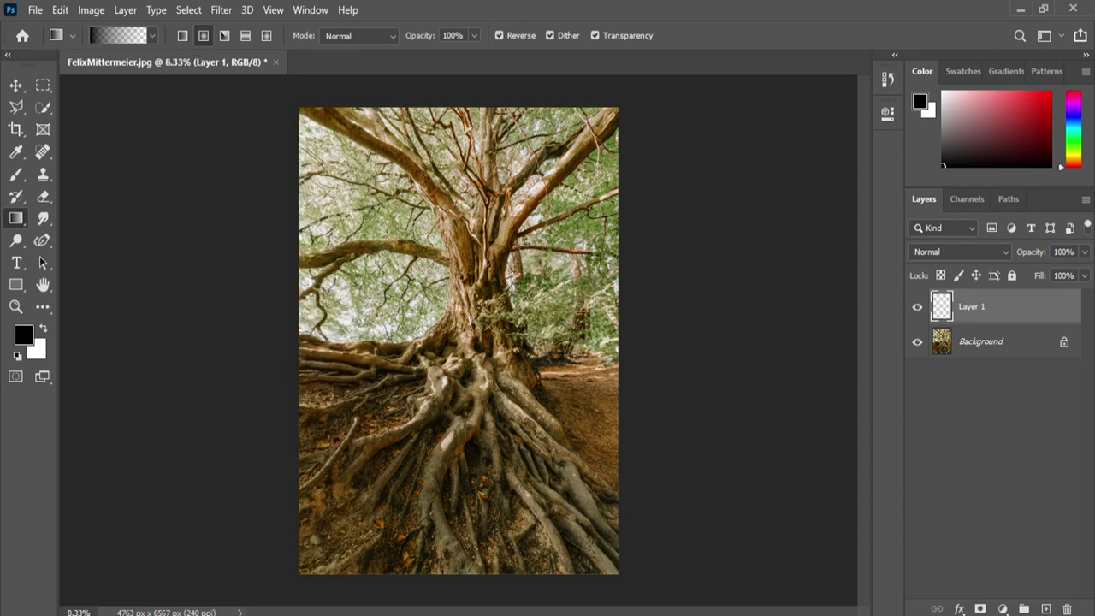
left_click_drag(463, 325, 303, 325)
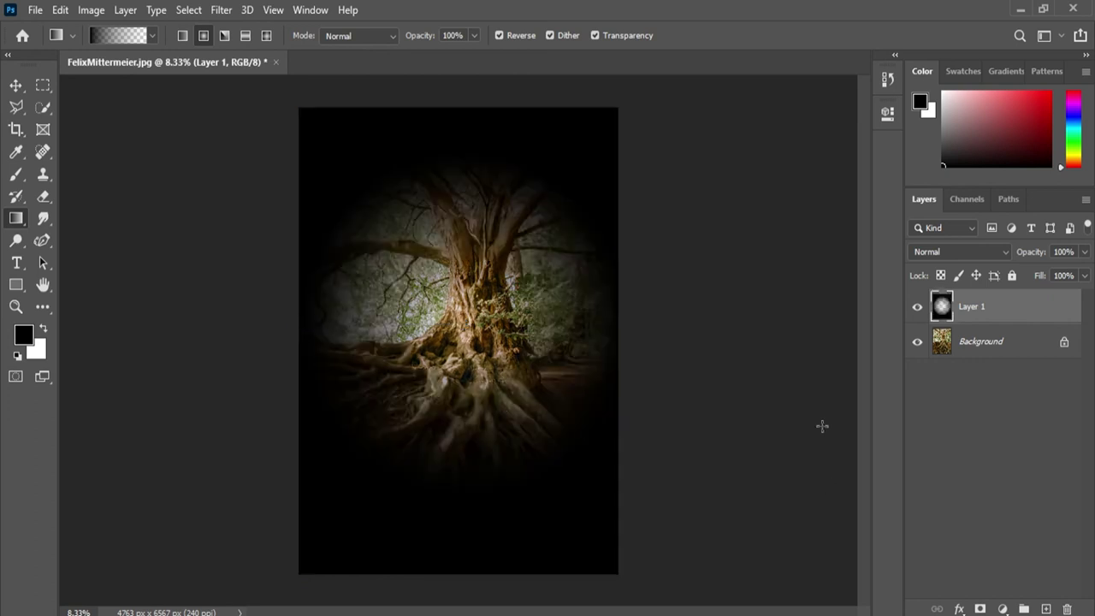
key("ctrl+z")
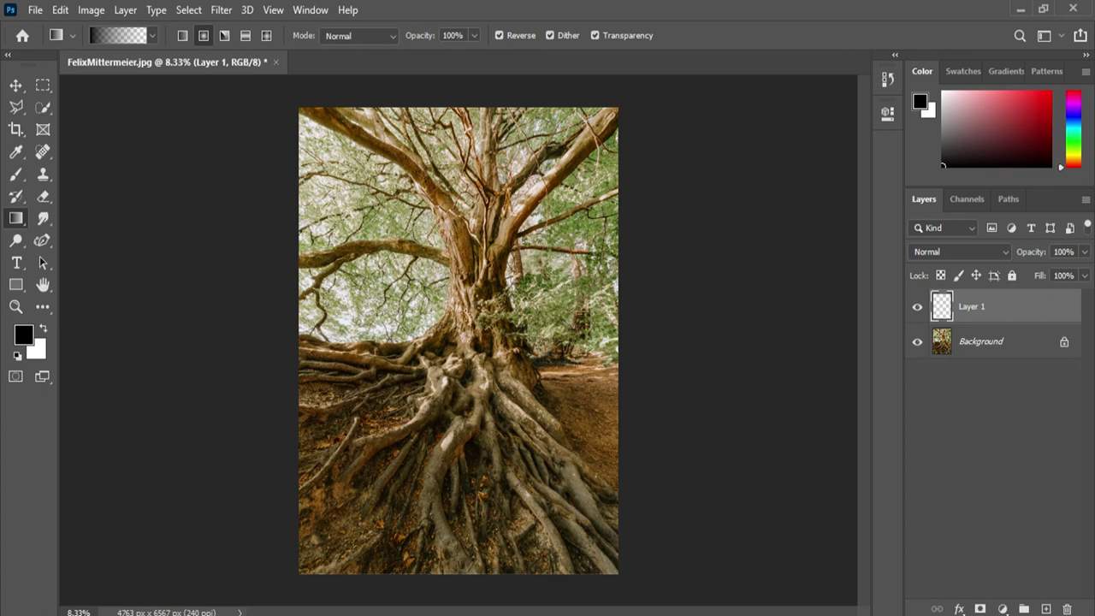
left_click_drag(465, 315, 469, 64)
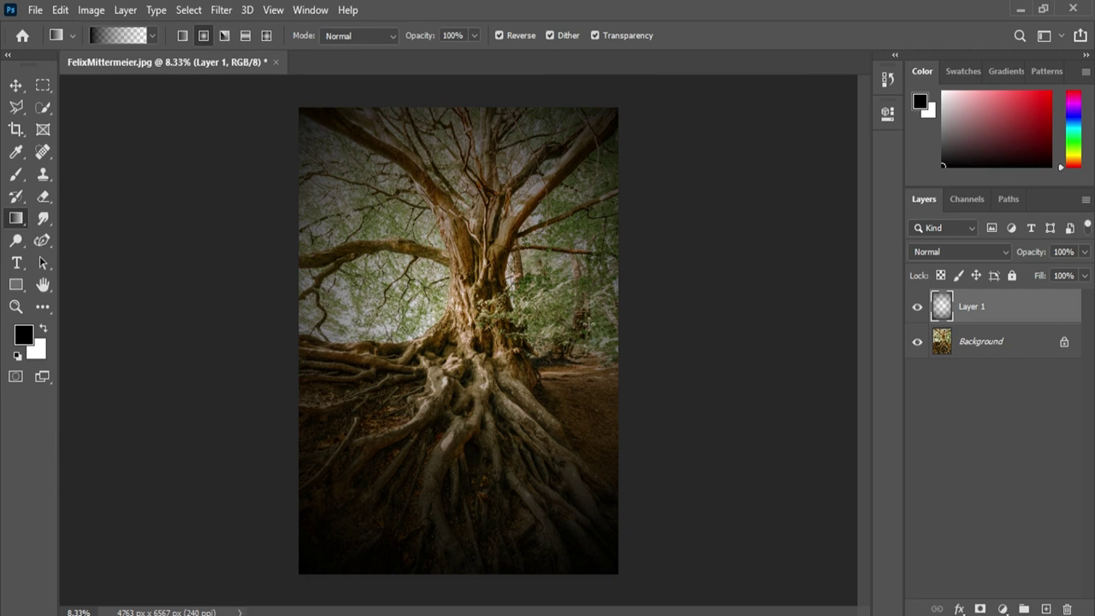
key("ctrl+z")
Zoom out and drag a very wide radial vignette from the tree centre
scroll(535, 356, "down", 3)
scroll(535, 356, "down", 2)
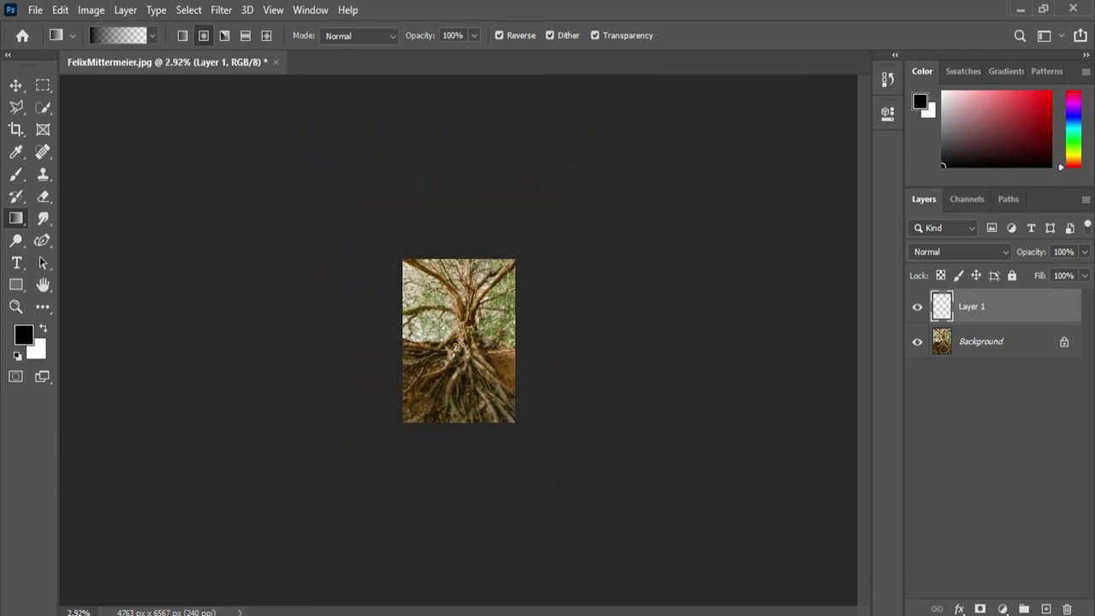
left_click_drag(463, 335, 305, 335)
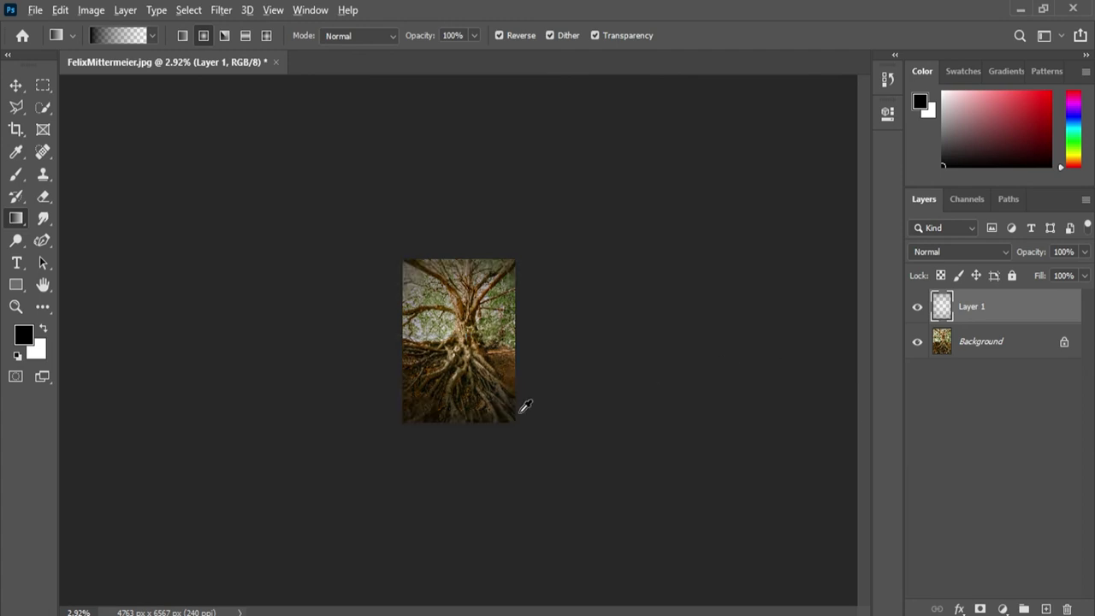
scroll(505, 416, "up", 5)
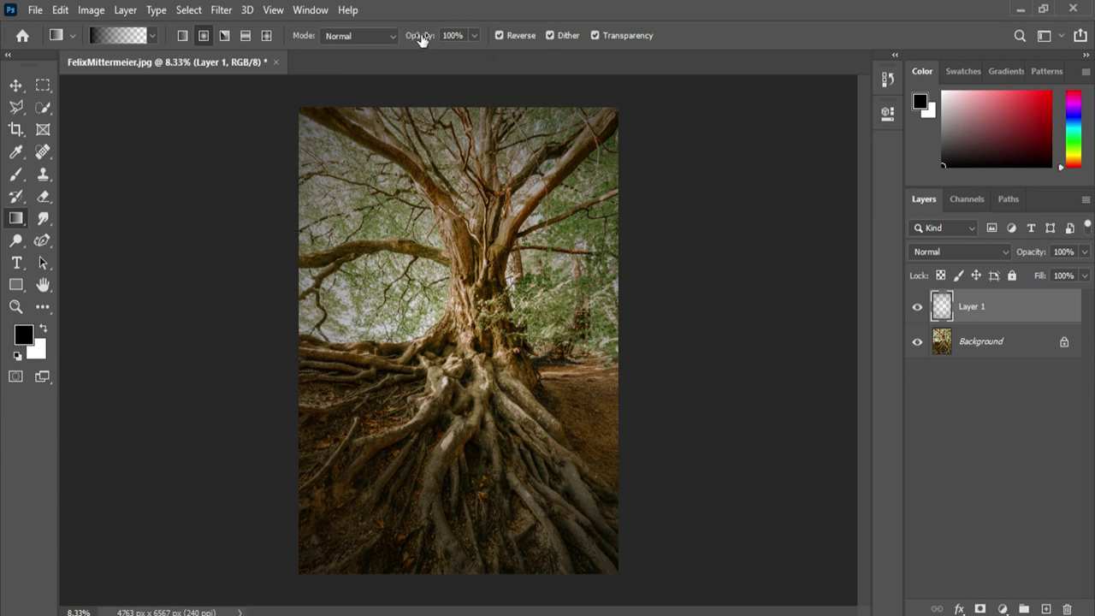
Drop the gradient opacity to 20%, compare with undo/redo, and test the layer opacity
left_click_drag(420, 39, 344, 54)
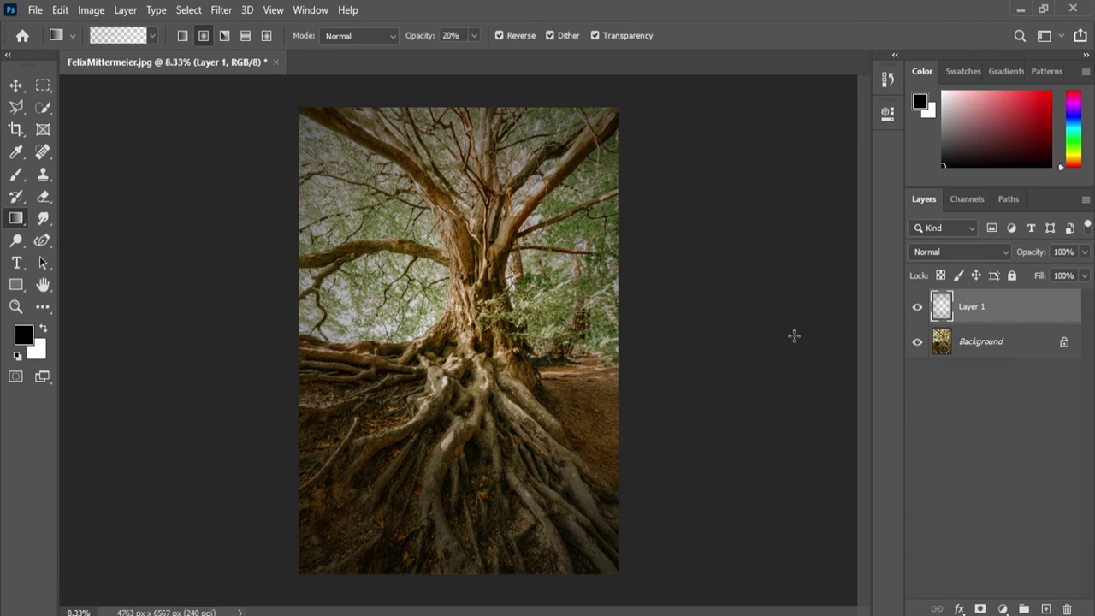
key("ctrl+z")
key("ctrl+shift+z")
left_click_drag(1034, 254, 1094, 257)
Draw and undo a faint vignette, then raise the gradient opacity back to 100%
left_click_drag(471, 309, 552, 308)
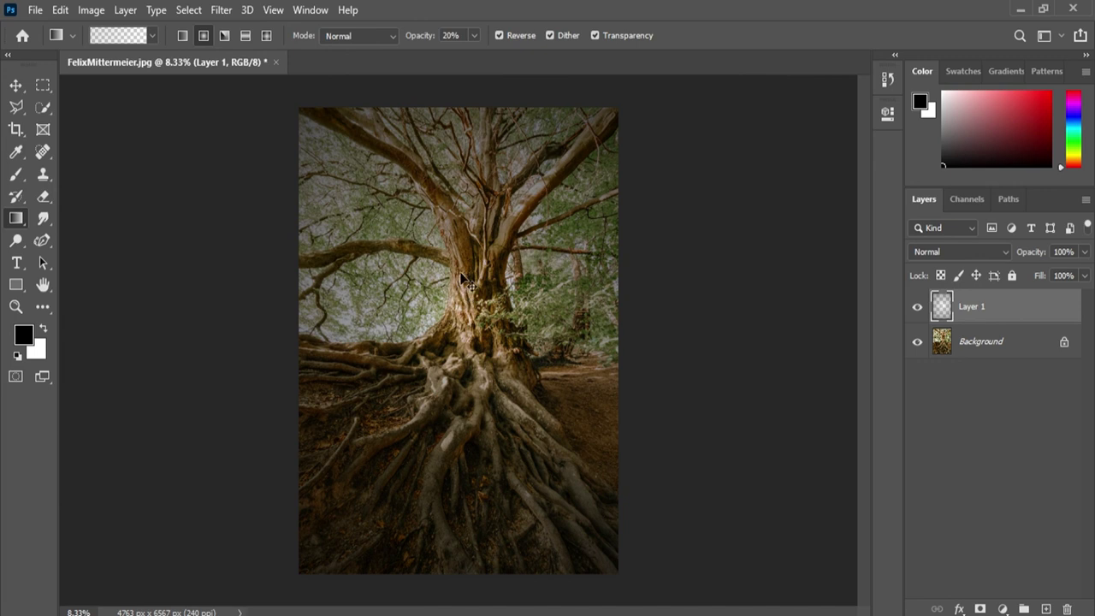
key("ctrl+z")
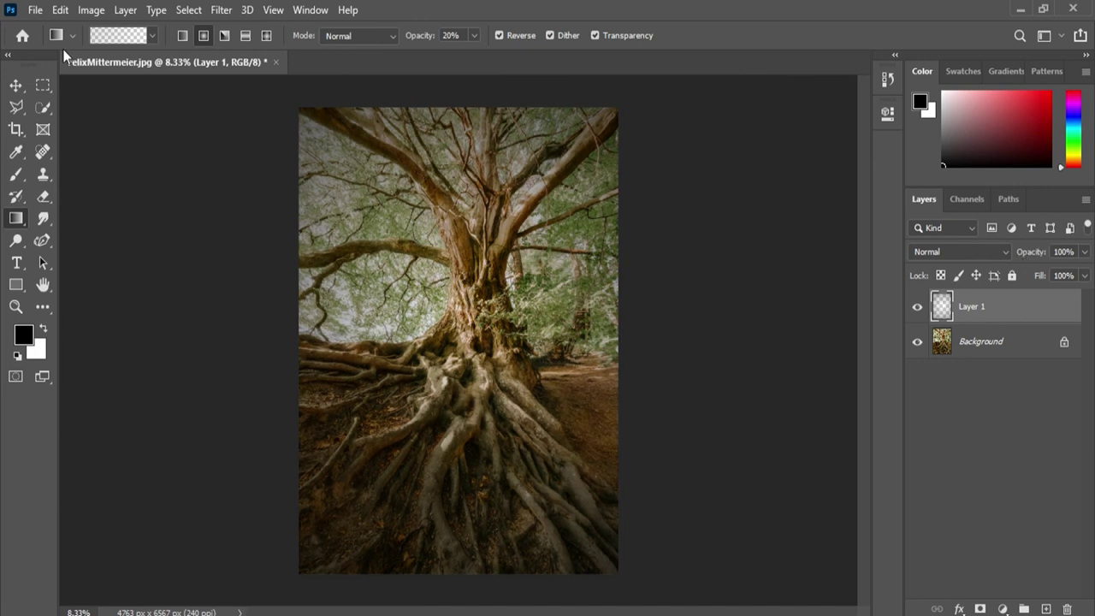
left_click_drag(415, 37, 924, 54)
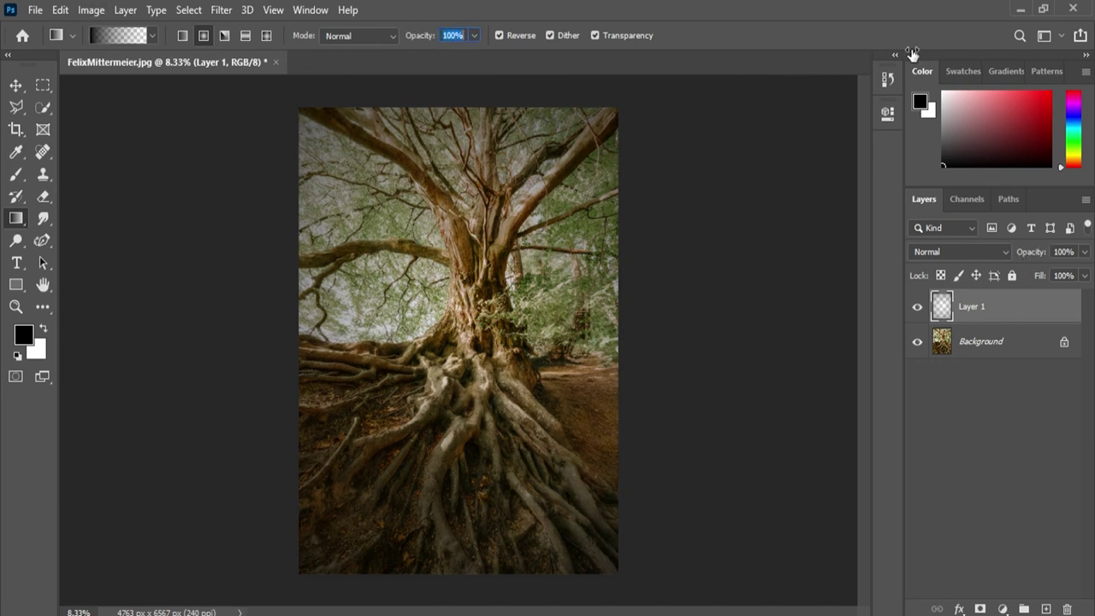
Try small, wide and tight spotlight radial gradients from the trunk, undoing each
left_click_drag(481, 315, 520, 317)
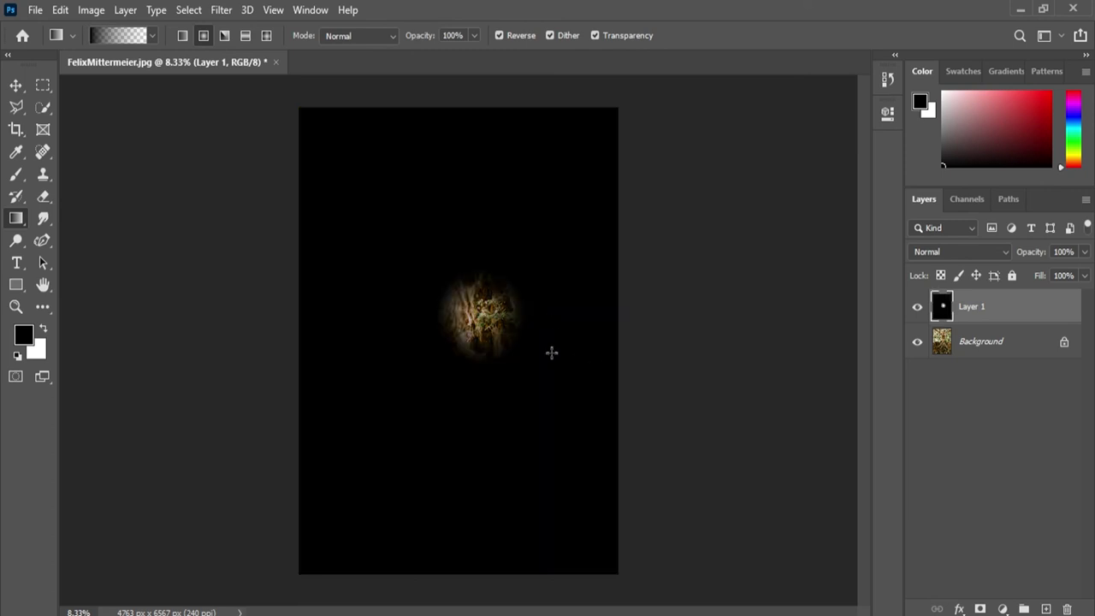
key("ctrl+z")
left_click_drag(479, 321, 782, 314)
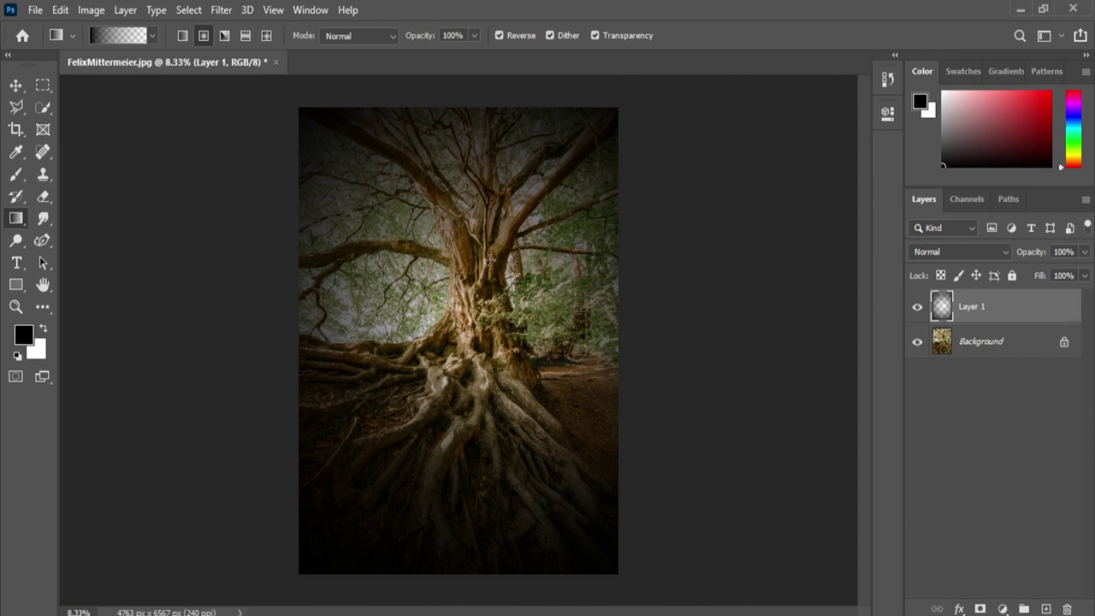
key("ctrl+z")
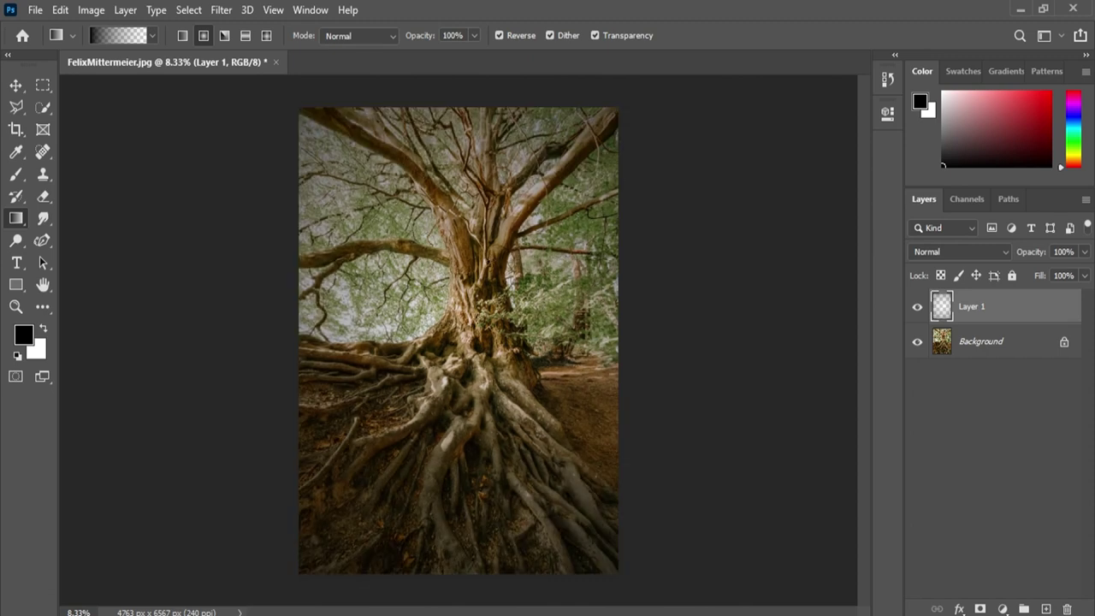
left_click_drag(478, 324, 510, 315)
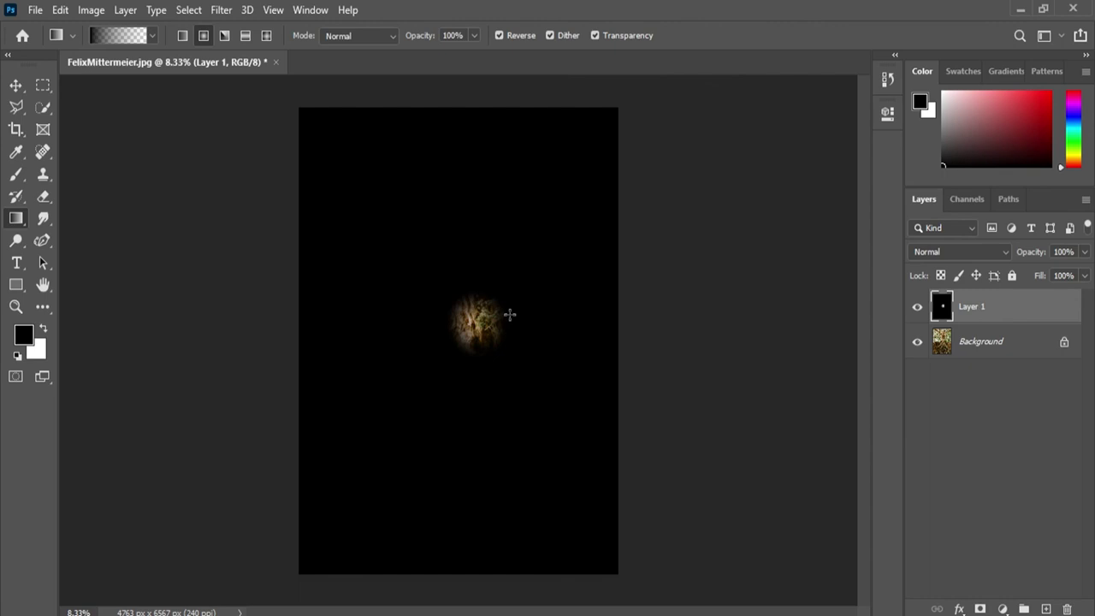
key("ctrl+z")
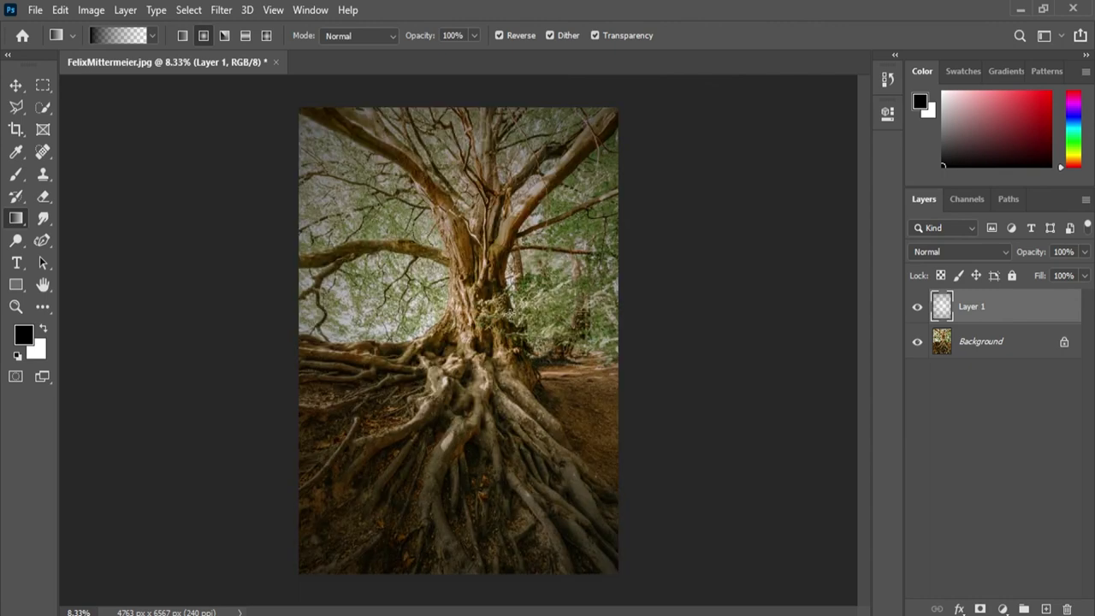